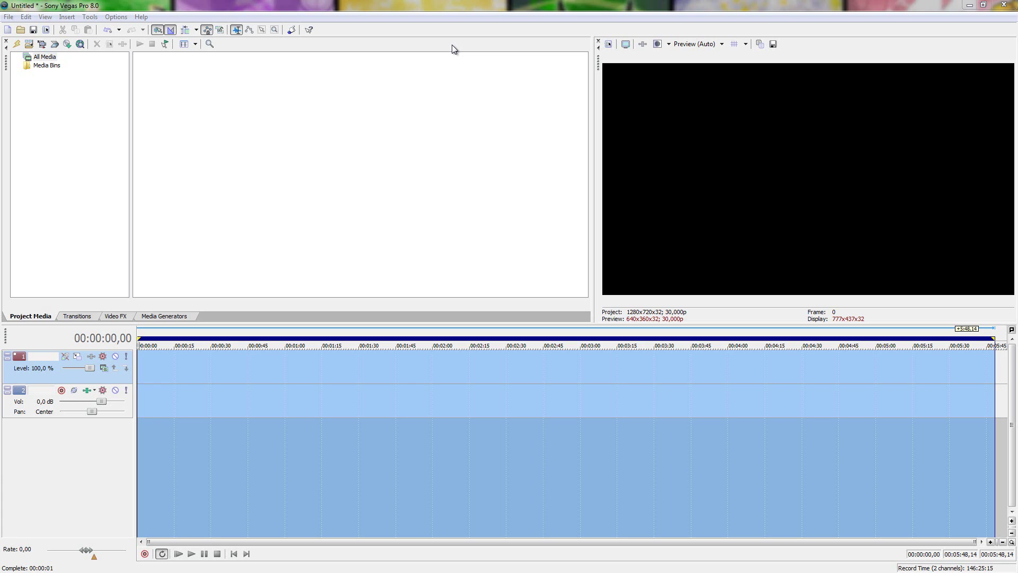
Delete the empty video and audio tracks and return the timeline cursor to the project start.
click(229, 398)
click(10, 379)
key(Delete)
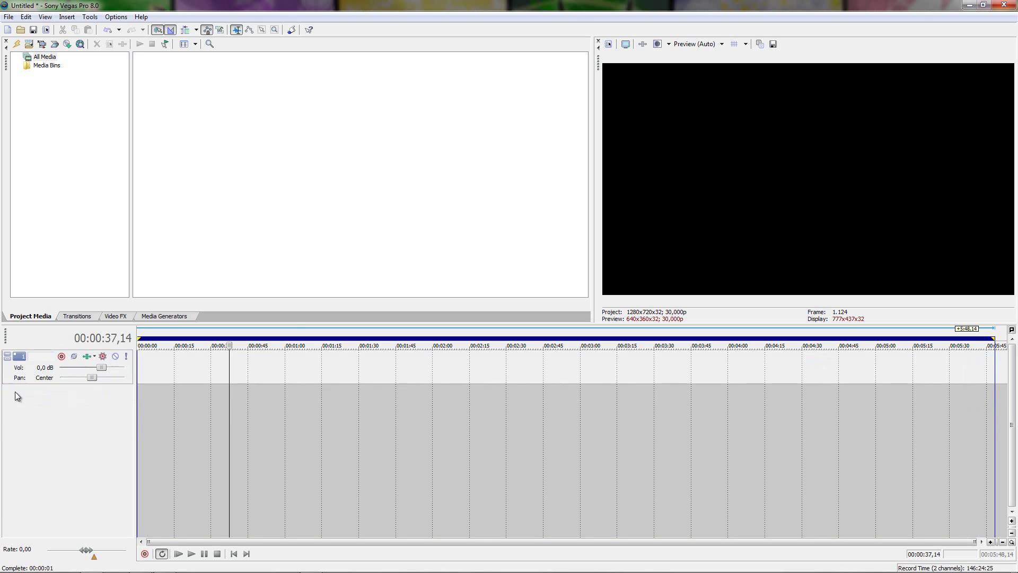
click(13, 374)
key(Delete)
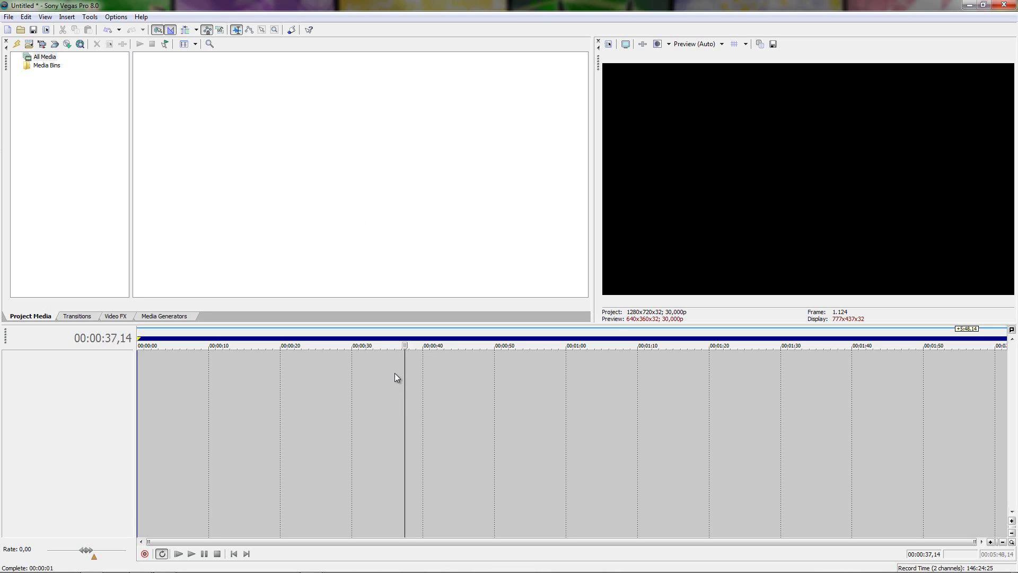
drag(394, 374, 141, 370)
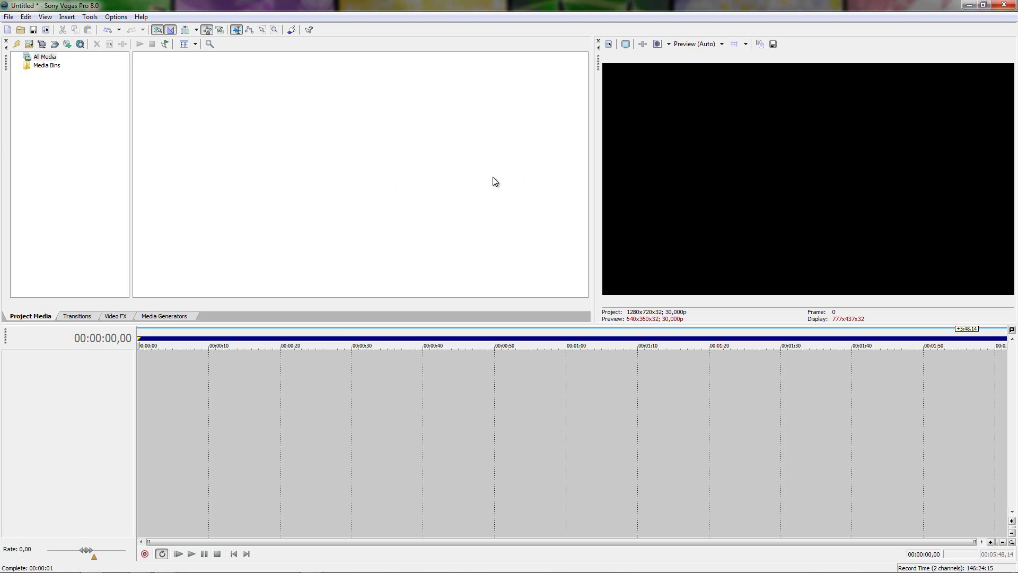
Import the song "04 Tears Don't Fall" from the Bullet For My Valentine folder into the project media.
click(29, 46)
click(9, 17)
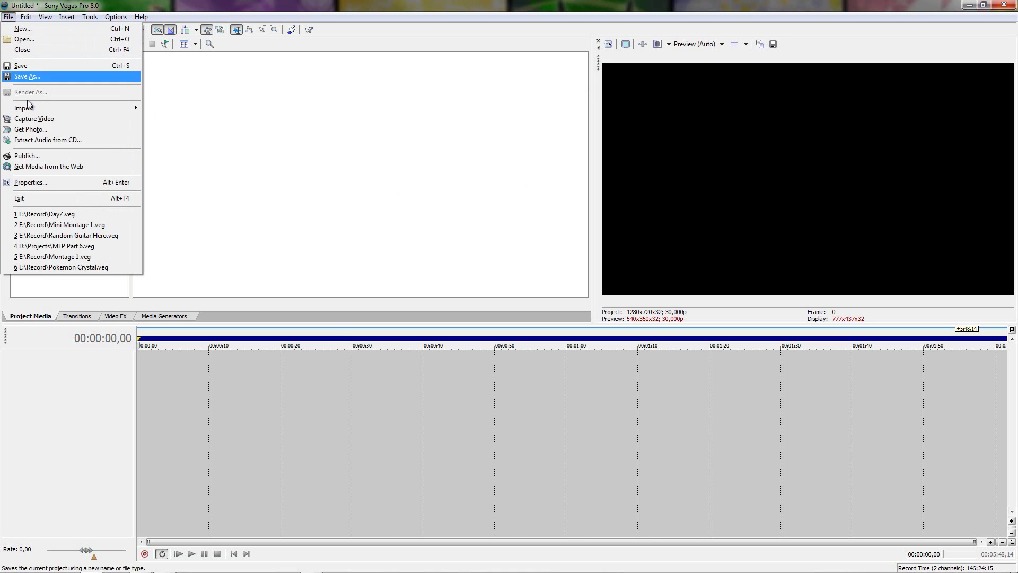
mouse_move(29, 107)
click(176, 111)
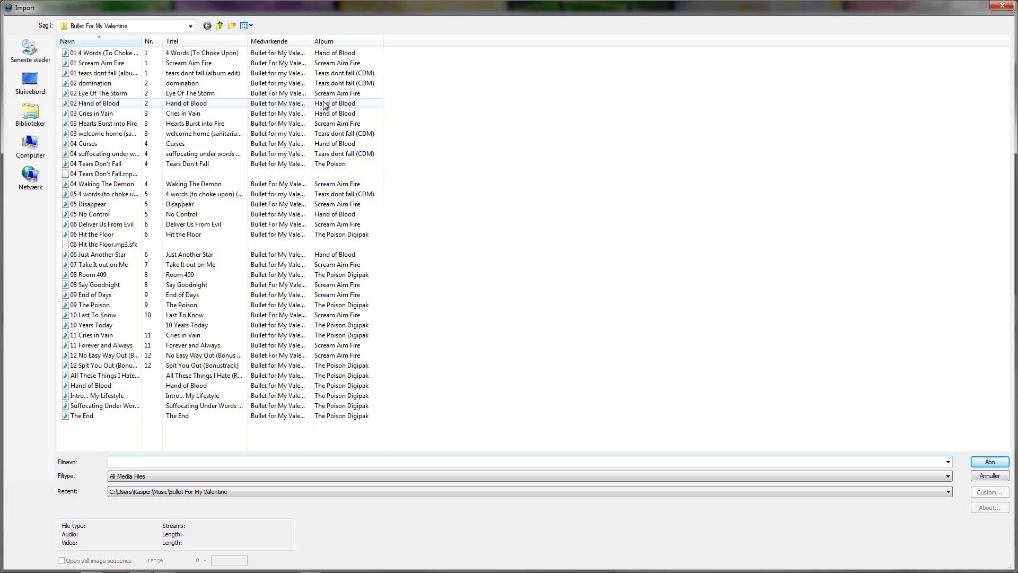
double_click(114, 166)
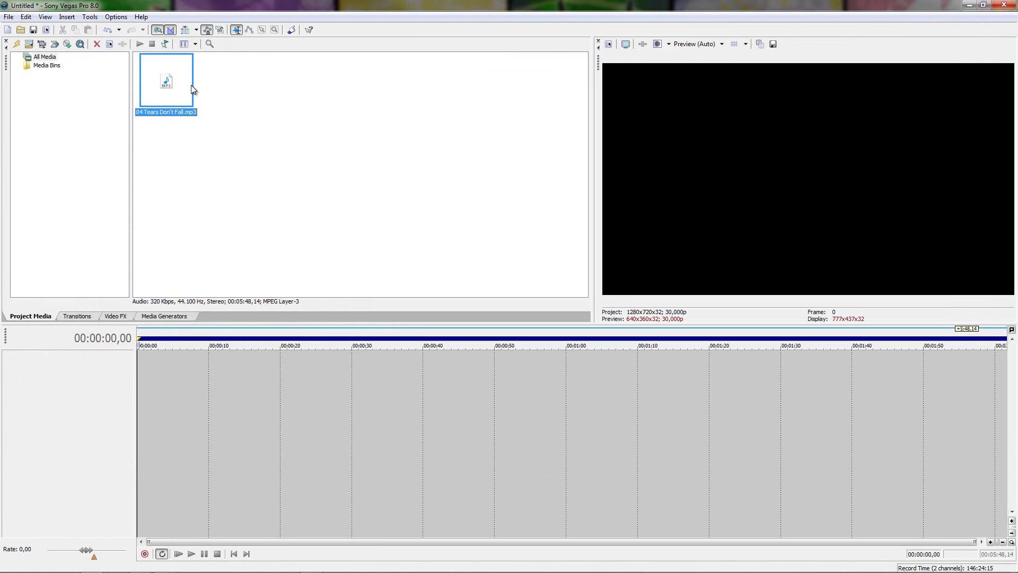
Place the imported song on the timeline and insert two empty video tracks above it.
drag(192, 89, 209, 372)
key(ctrl+shift+q)
key(ctrl+shift+q)
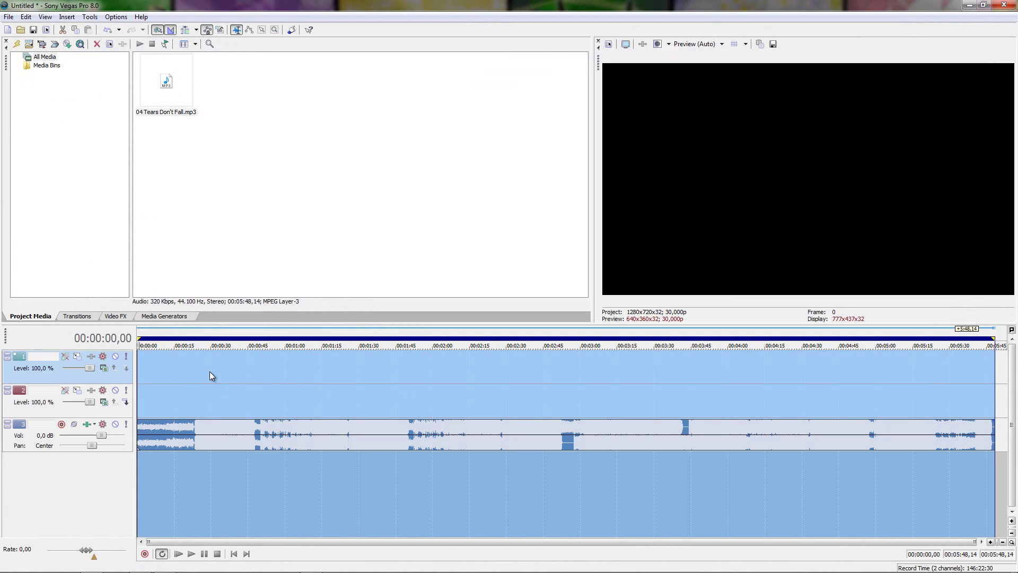
Delete both video tracks and the song's audio track from the timeline.
click(30, 409)
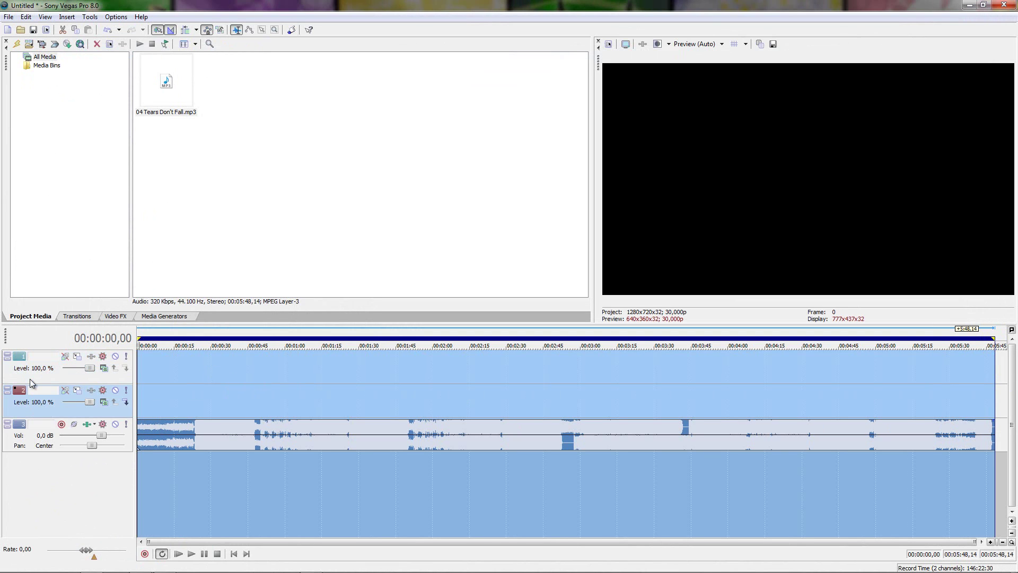
key(Delete)
key(Delete)
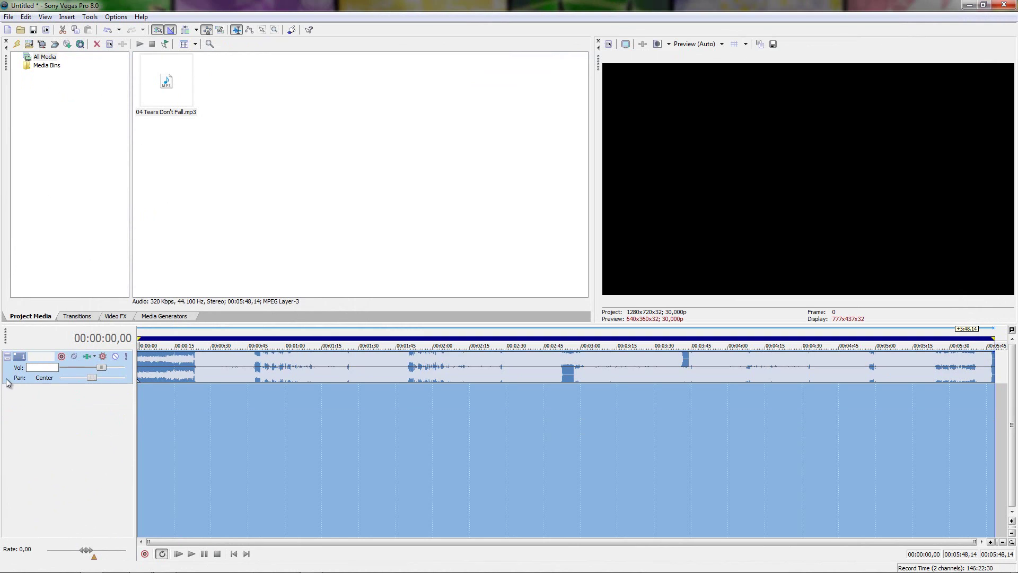
key(Delete)
Look over the available video effects, media generators, and the project's option and view commands.
click(155, 87)
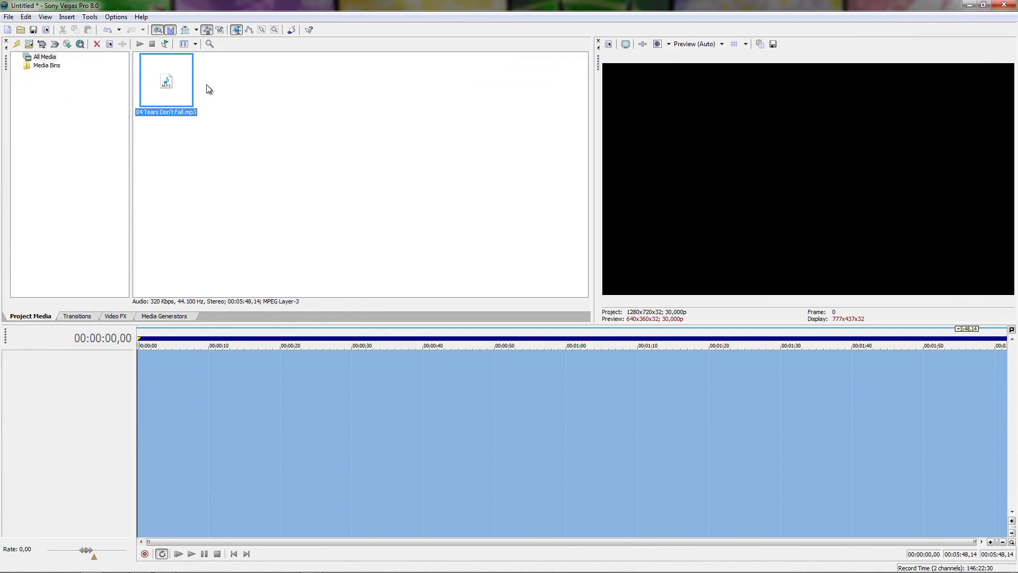
click(54, 319)
click(125, 319)
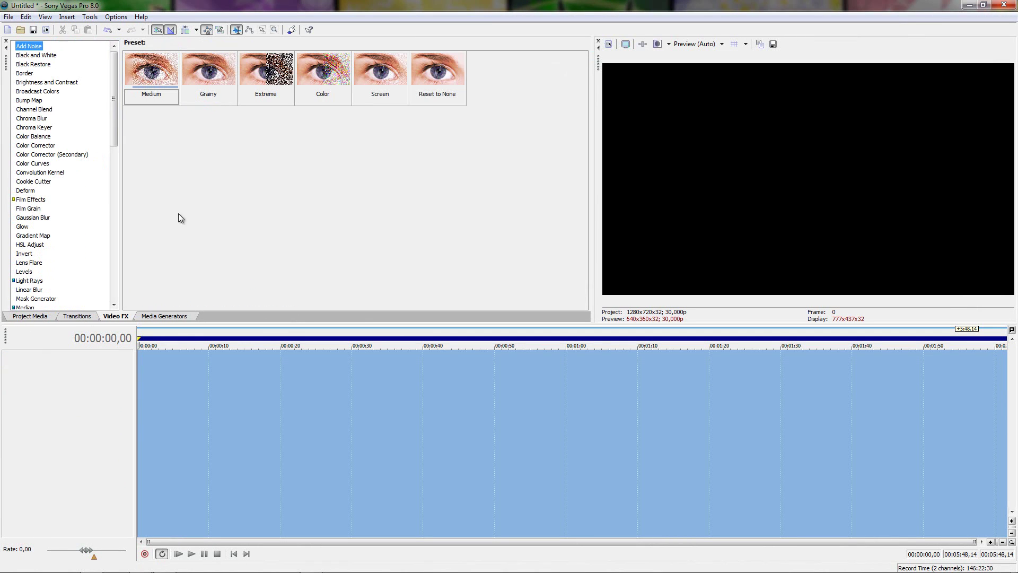
click(176, 317)
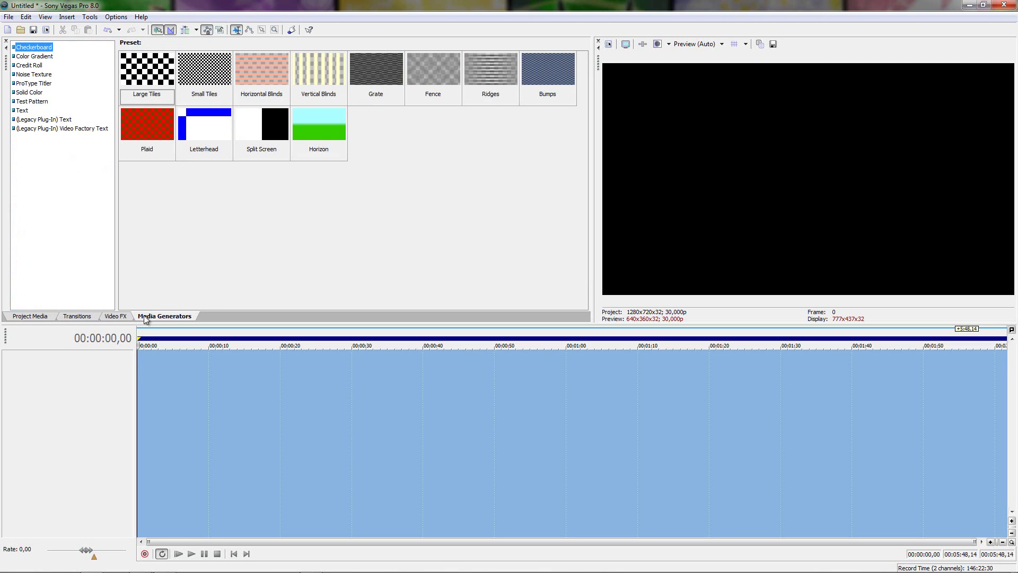
click(64, 320)
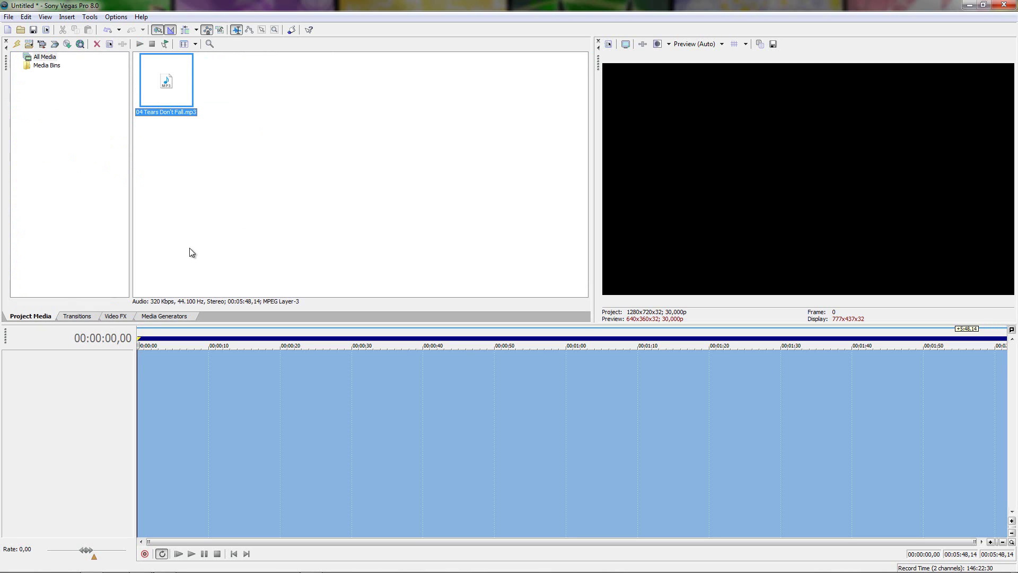
click(90, 19)
key(Left)
key(Right)
key(Right)
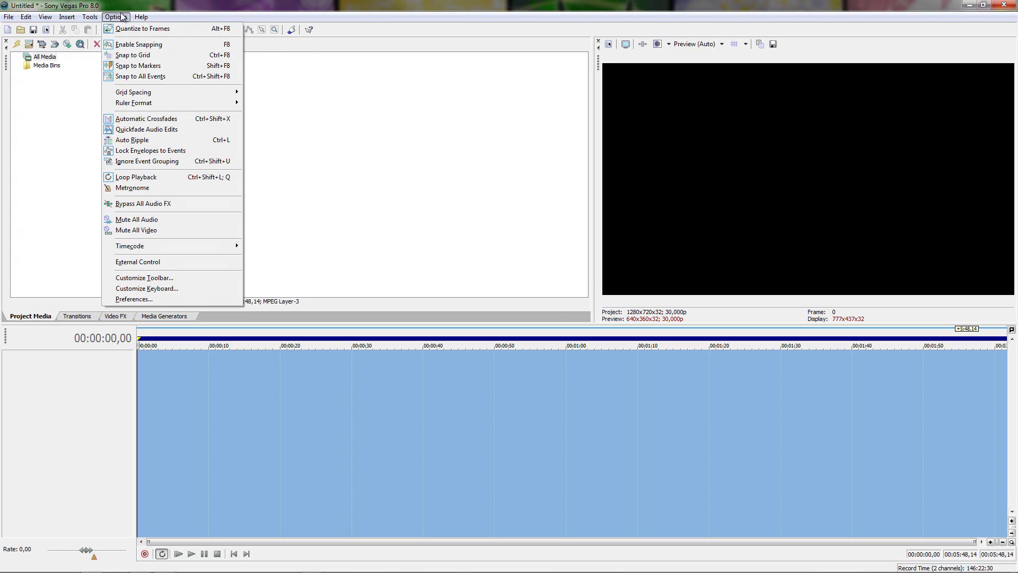
key(Right)
mouse_move(45, 17)
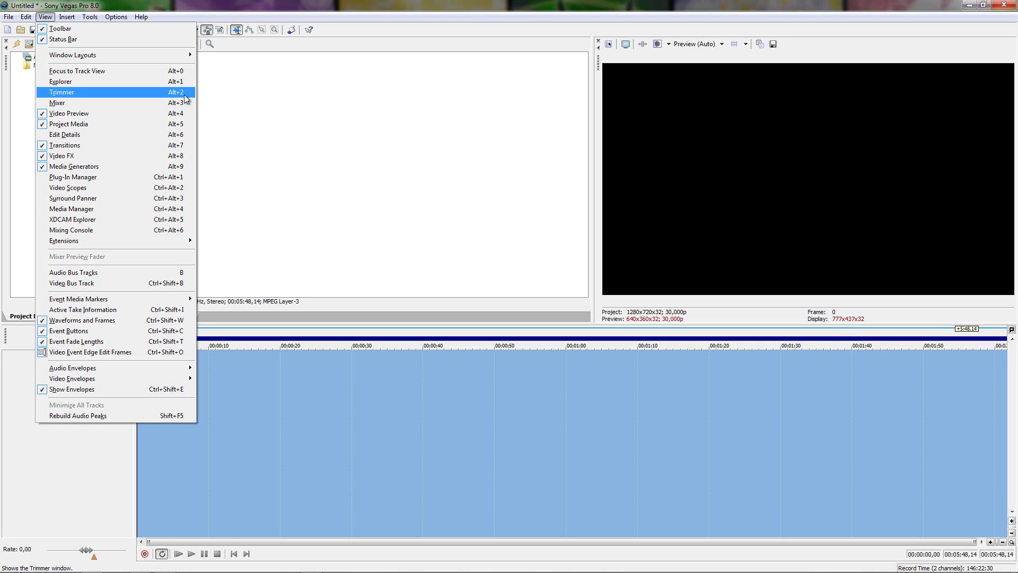
click(247, 191)
click(159, 80)
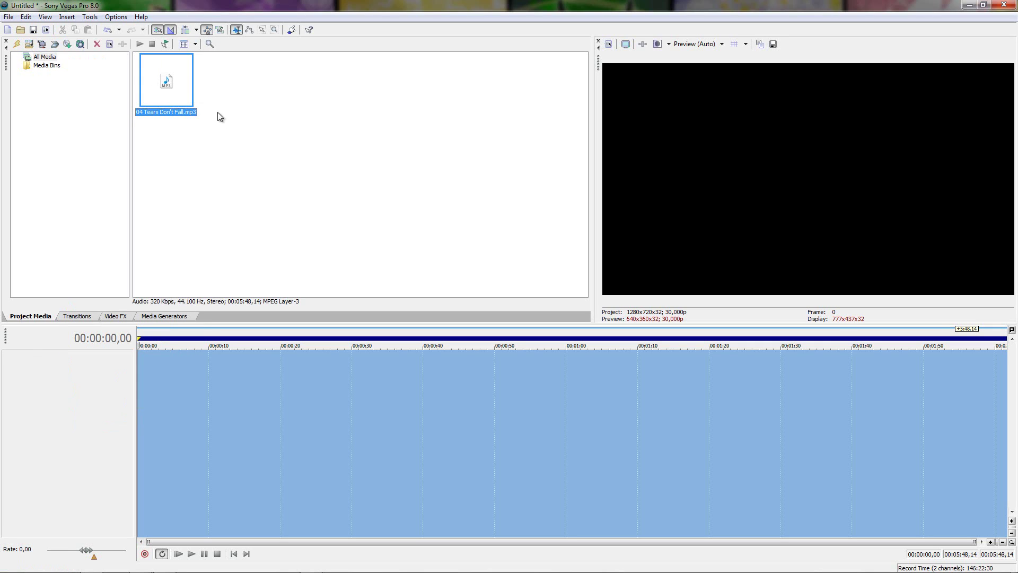
click(267, 118)
click(157, 100)
click(238, 398)
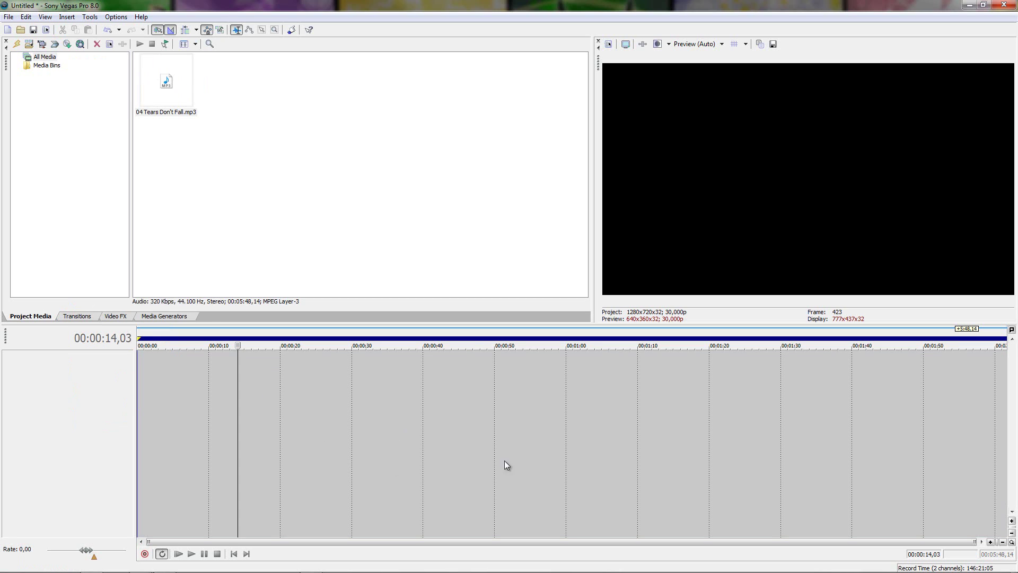
click(557, 387)
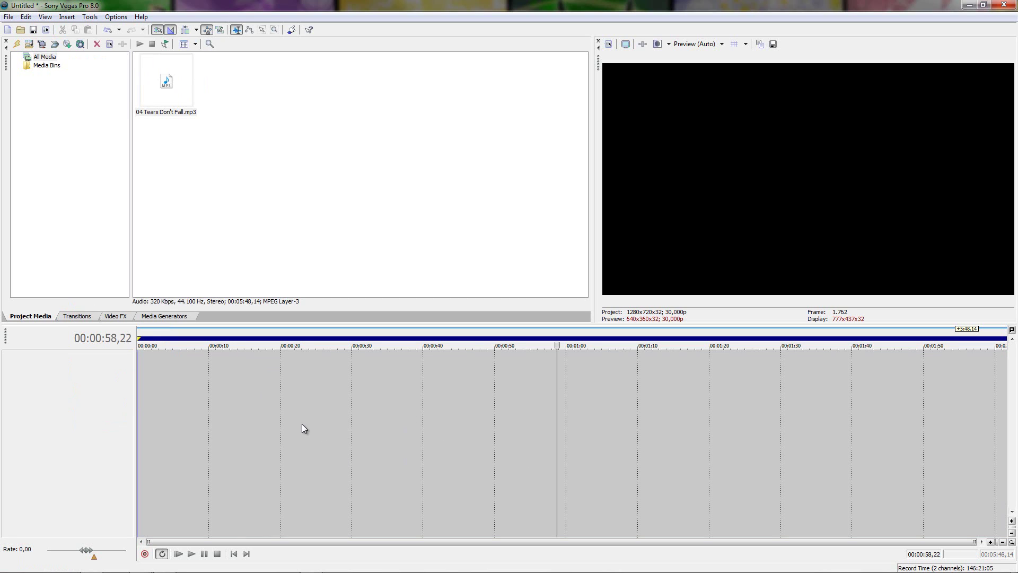
click(301, 424)
click(393, 406)
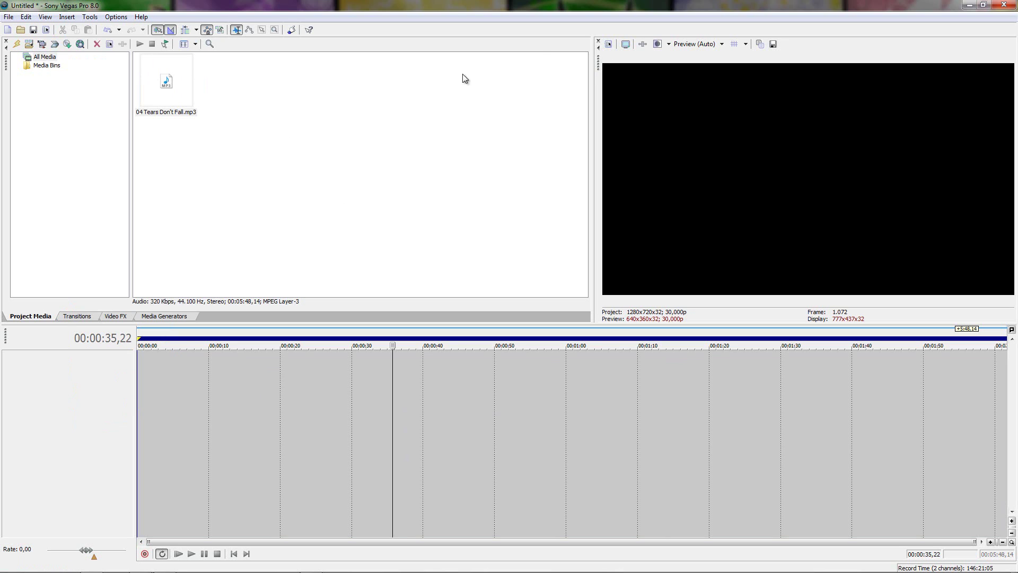
Set the project's video size to 640 by 480 and its frame rate to 23,976 (IVTC Film).
click(607, 44)
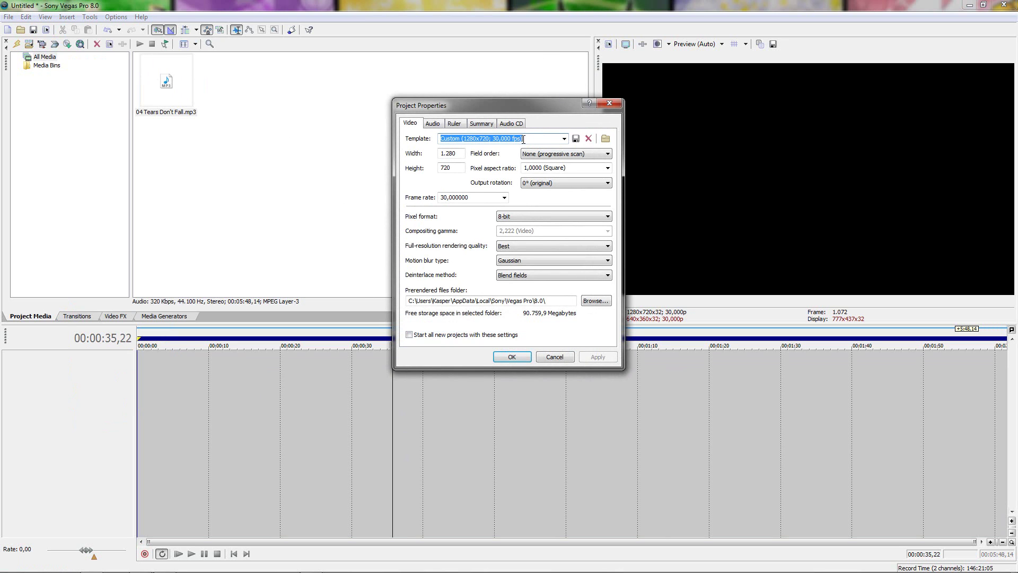
key(Tab)
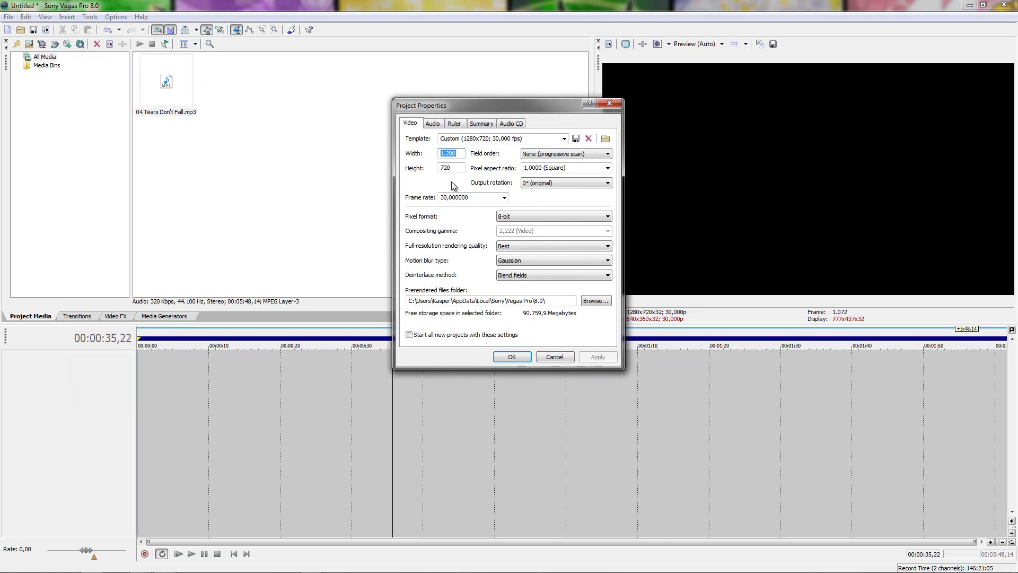
text(640)
key(Tab)
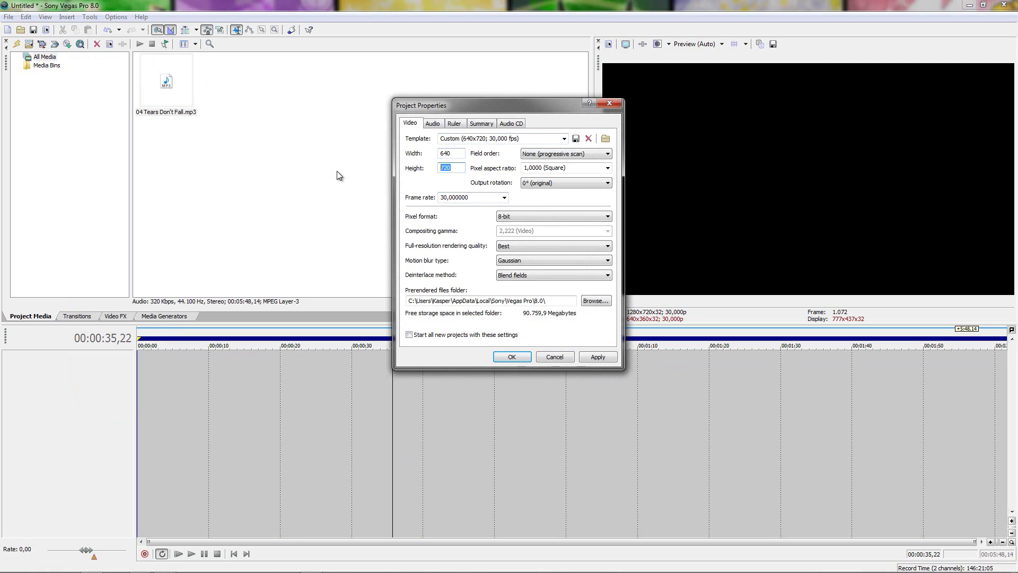
text(480)
click(504, 198)
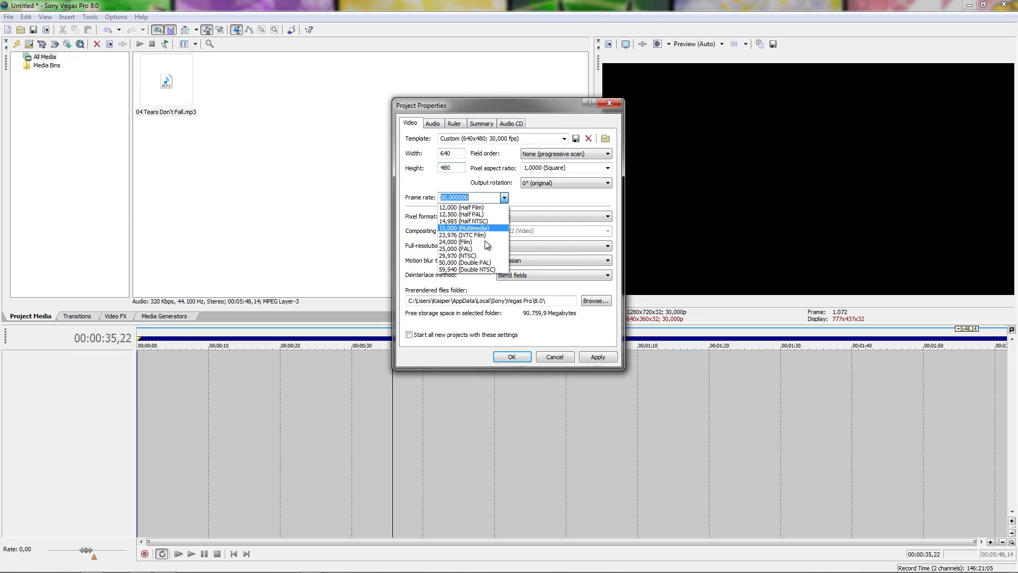
click(479, 231)
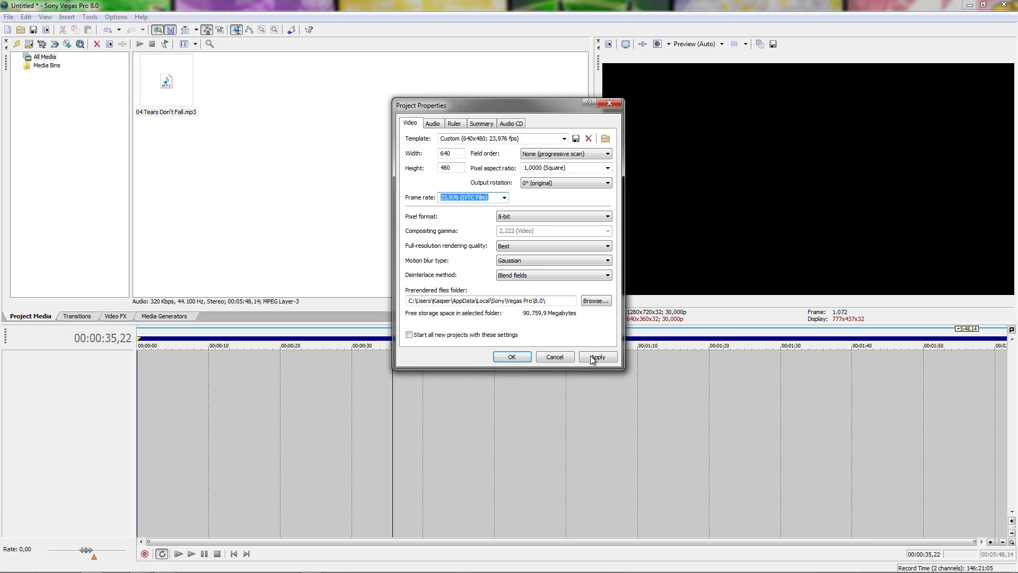
Review the project's video size and frame rate settings and its audio, ruler, summary and audio CD properties.
click(459, 335)
drag(451, 154, 398, 161)
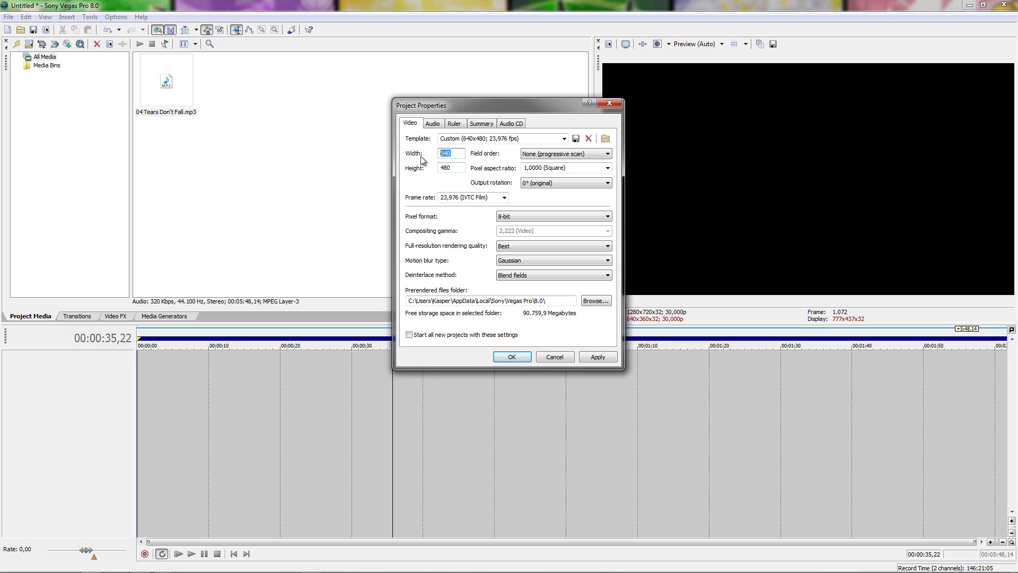
click(464, 153)
click(504, 198)
click(504, 199)
click(504, 199)
click(504, 201)
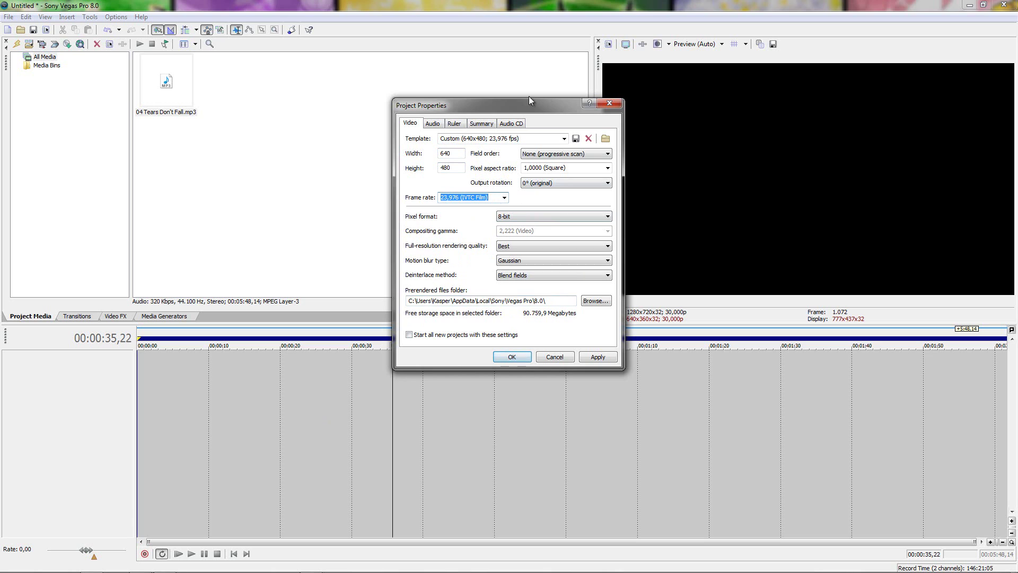
click(434, 125)
click(455, 123)
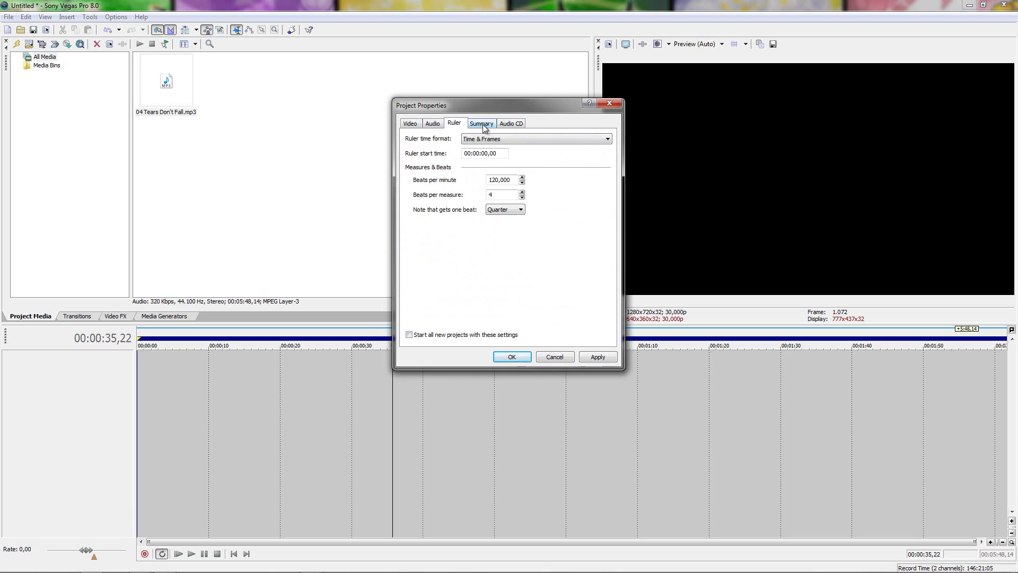
click(483, 124)
click(514, 123)
click(413, 125)
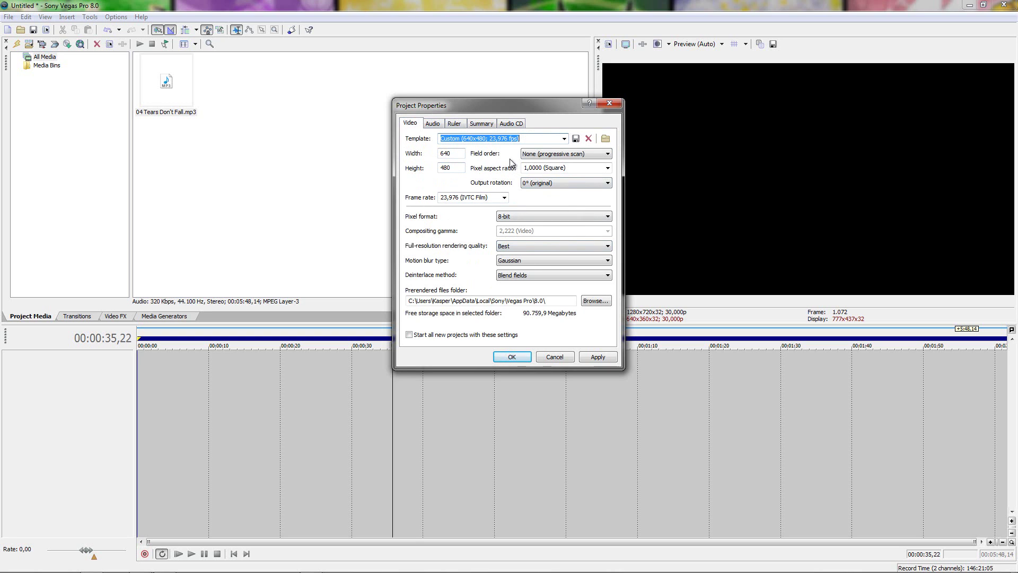
Apply the project properties and narrow the video preview area to fit the picture.
click(598, 358)
click(511, 356)
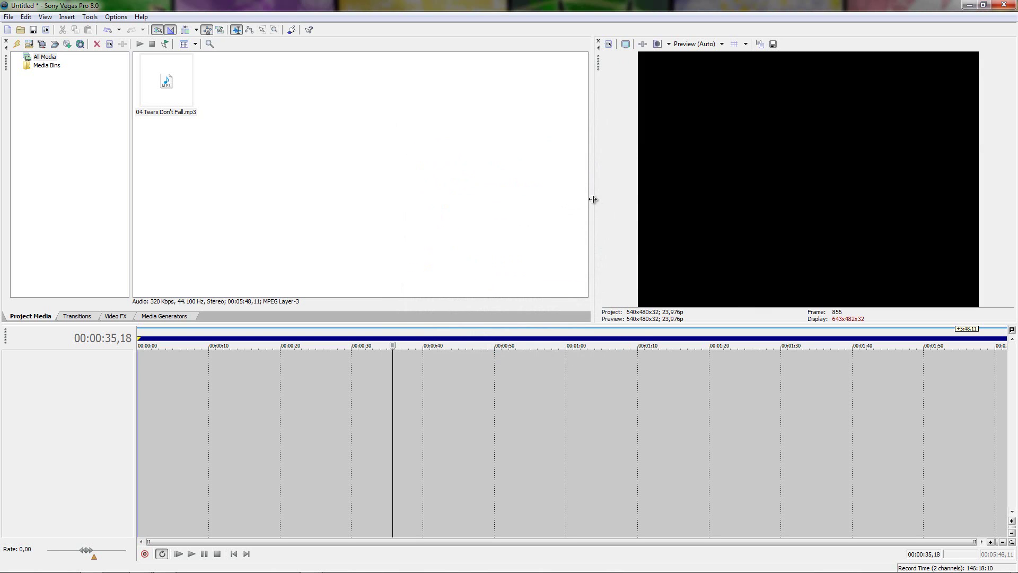
drag(593, 199, 663, 209)
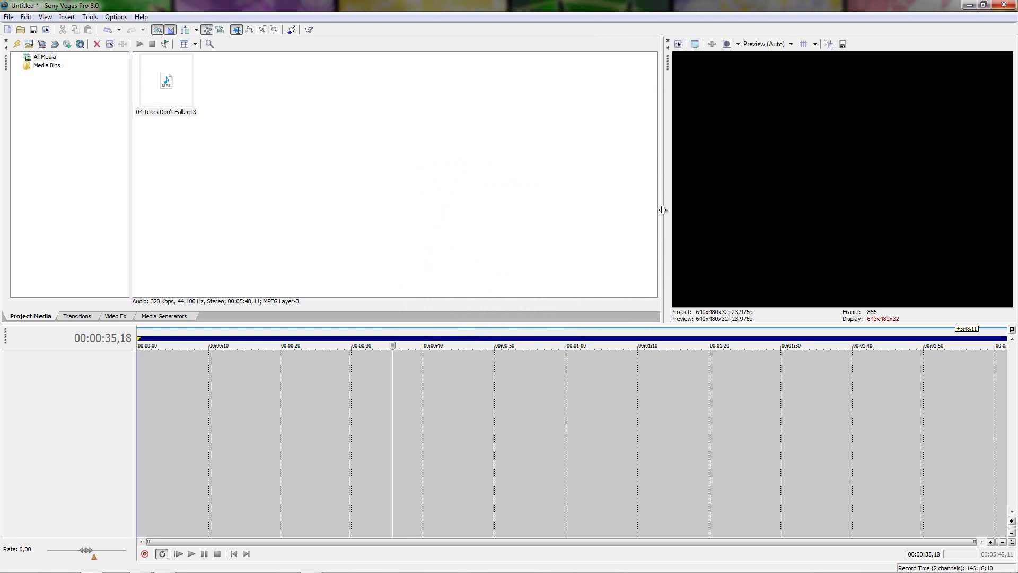
Place "04 Tears Don't Fall.mp3" on a new audio track at the start of the timeline.
click(154, 375)
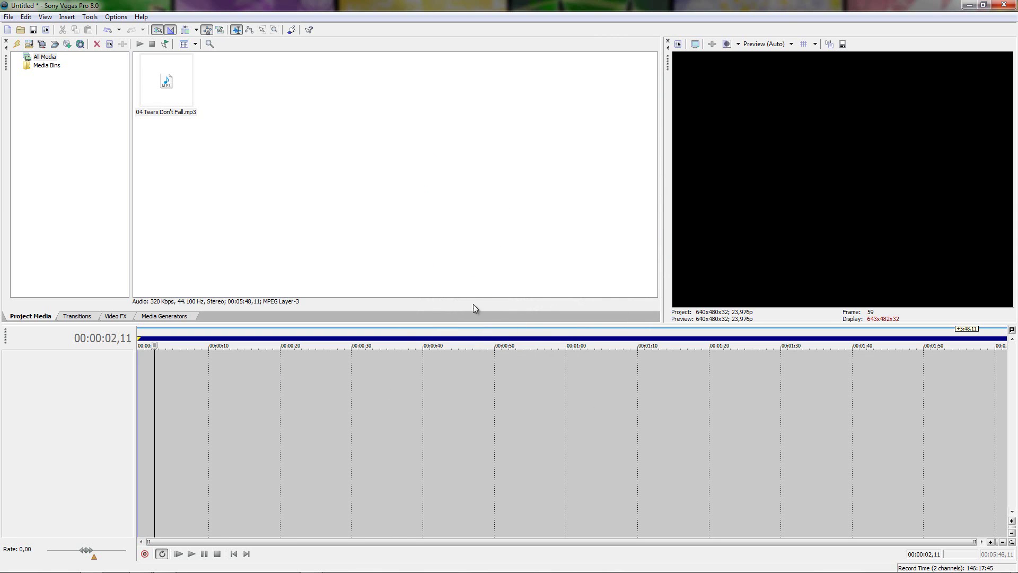
click(169, 87)
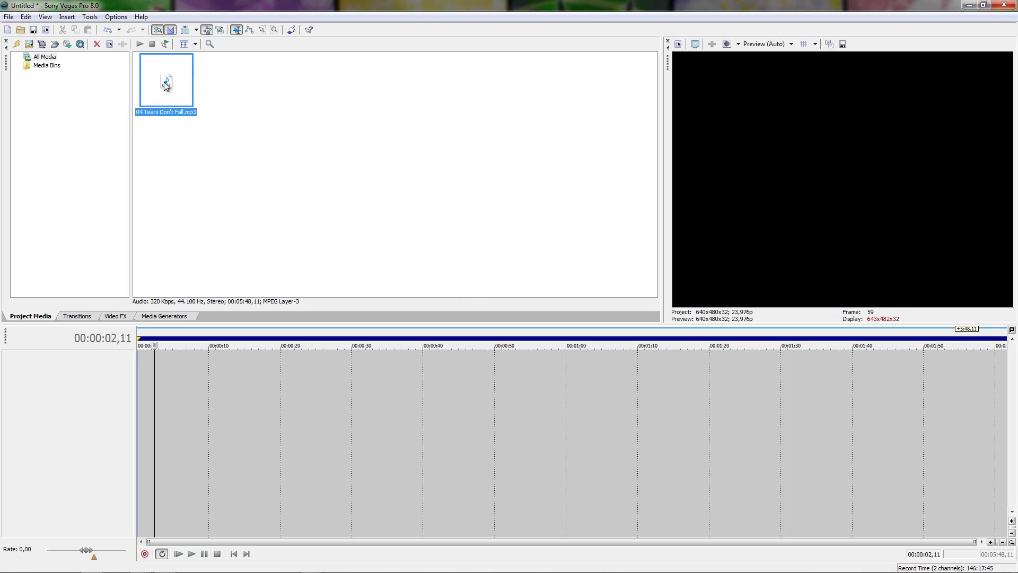
drag(165, 83, 126, 366)
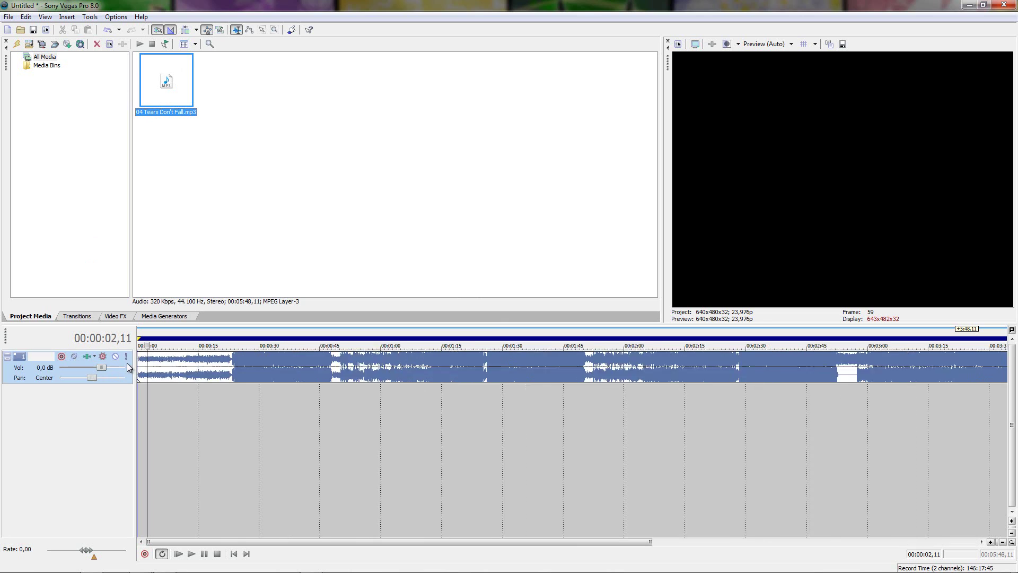
Select the song's full length as the time range and play it from the beginning.
scroll(138, 356, down, 2)
double_click(164, 369)
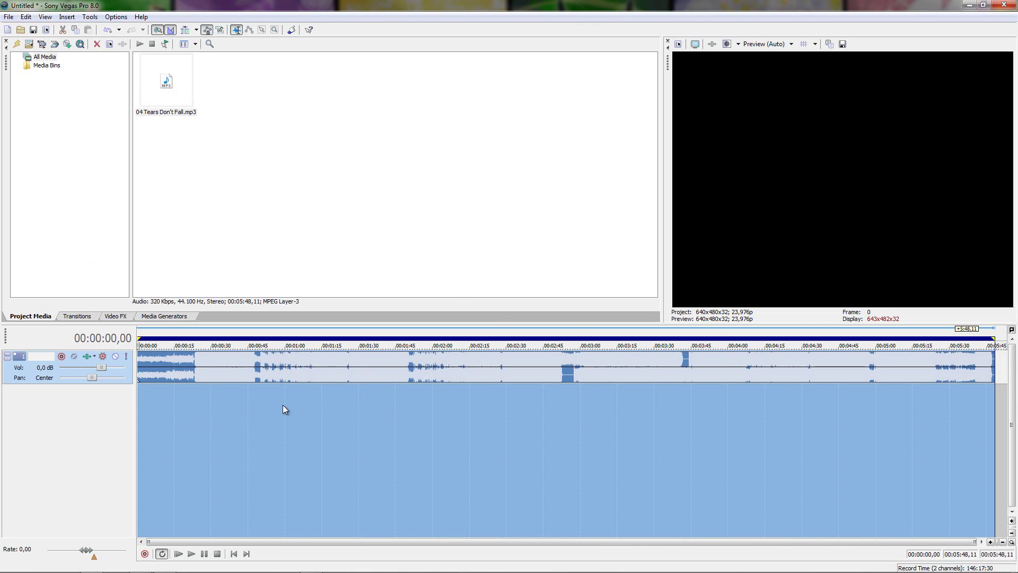
key(space)
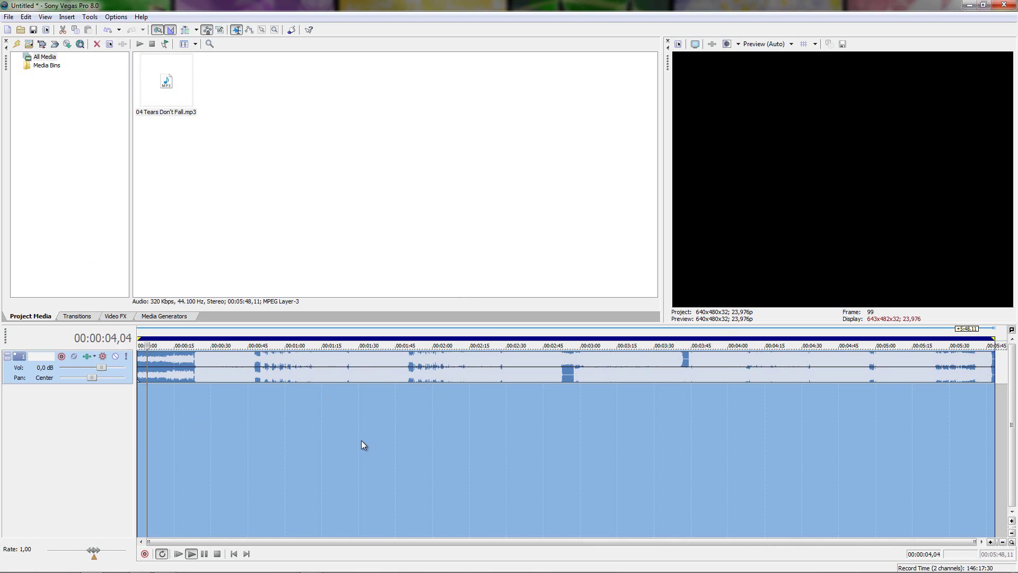
Stop playback and open the desktop's DBZ Episode Clips > Cell Saga folder for importing media.
key(space)
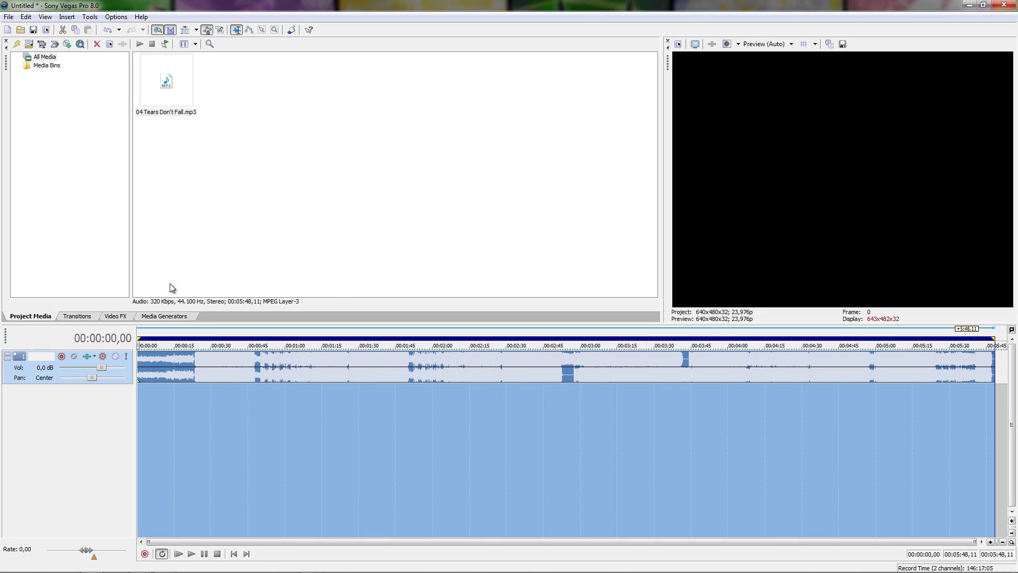
click(28, 44)
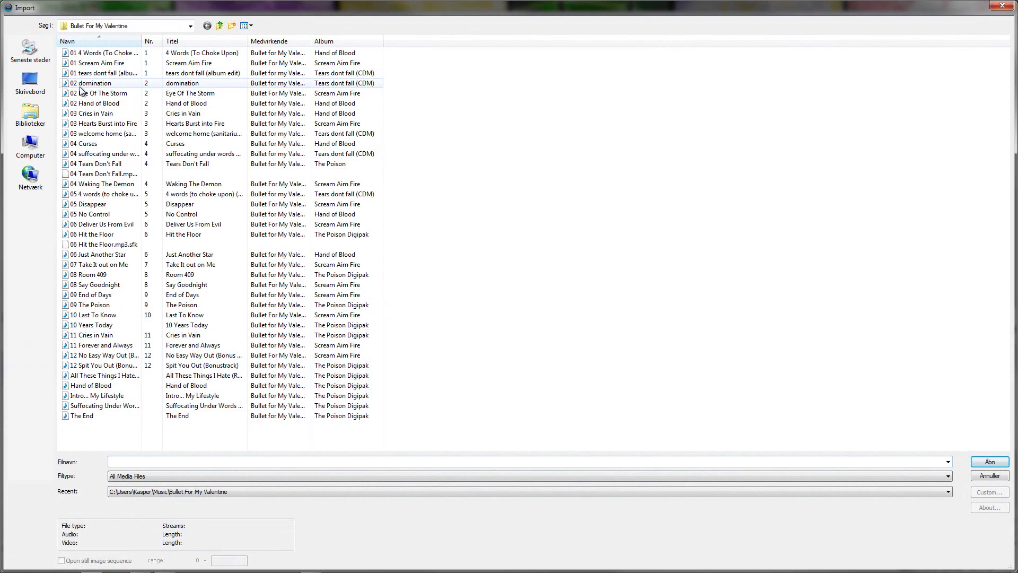
click(31, 83)
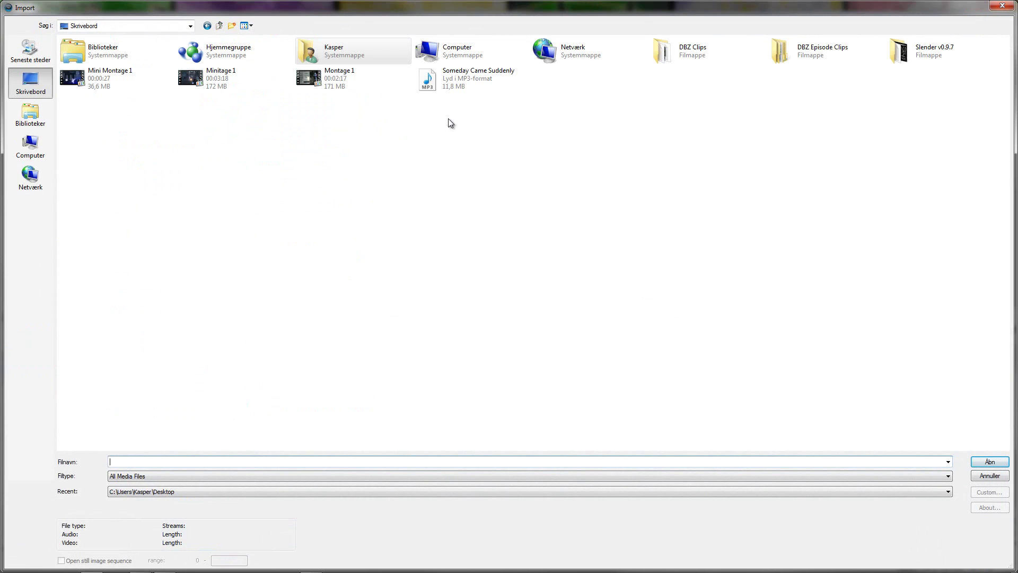
double_click(771, 63)
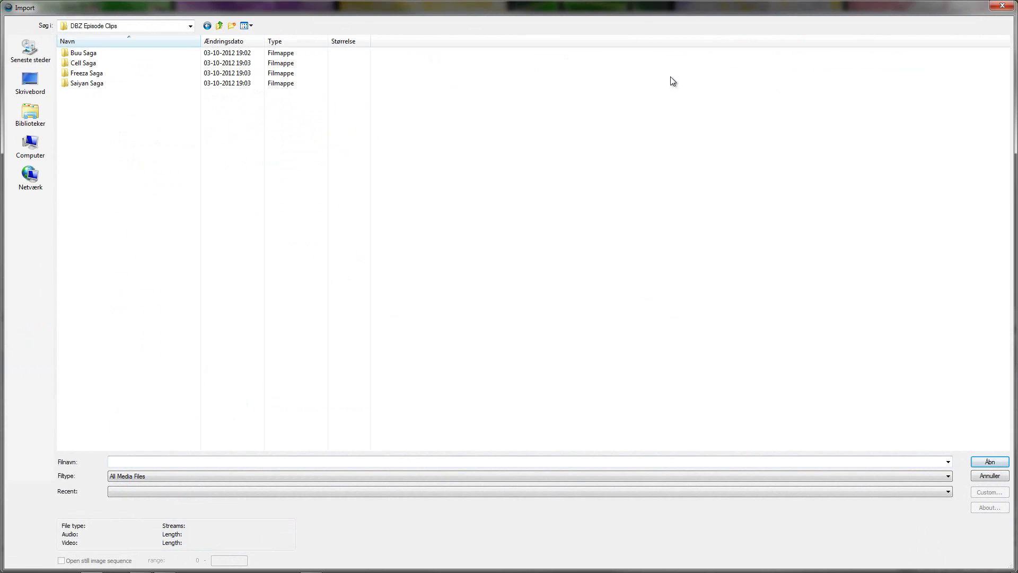
double_click(112, 83)
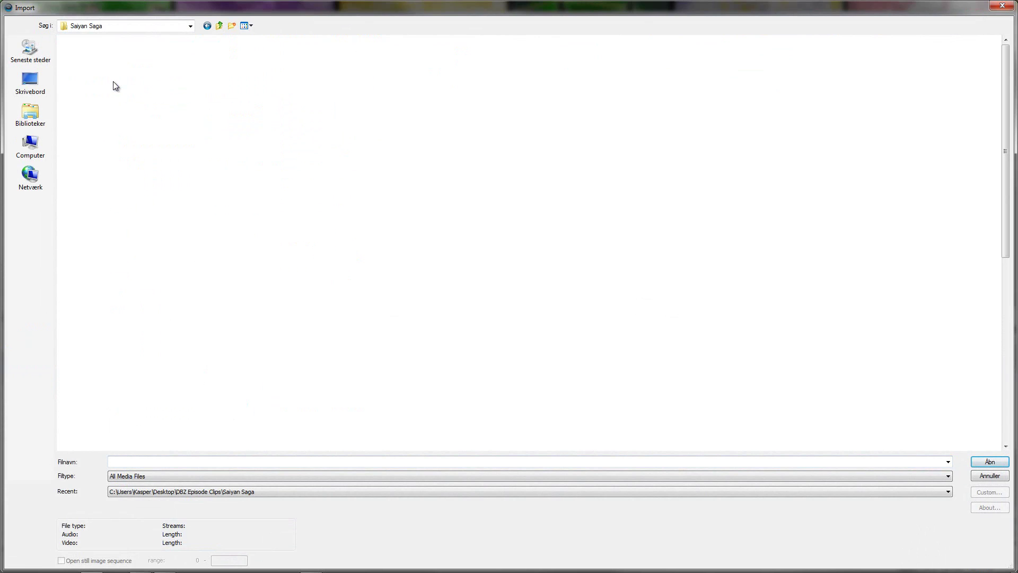
key(BackSpace)
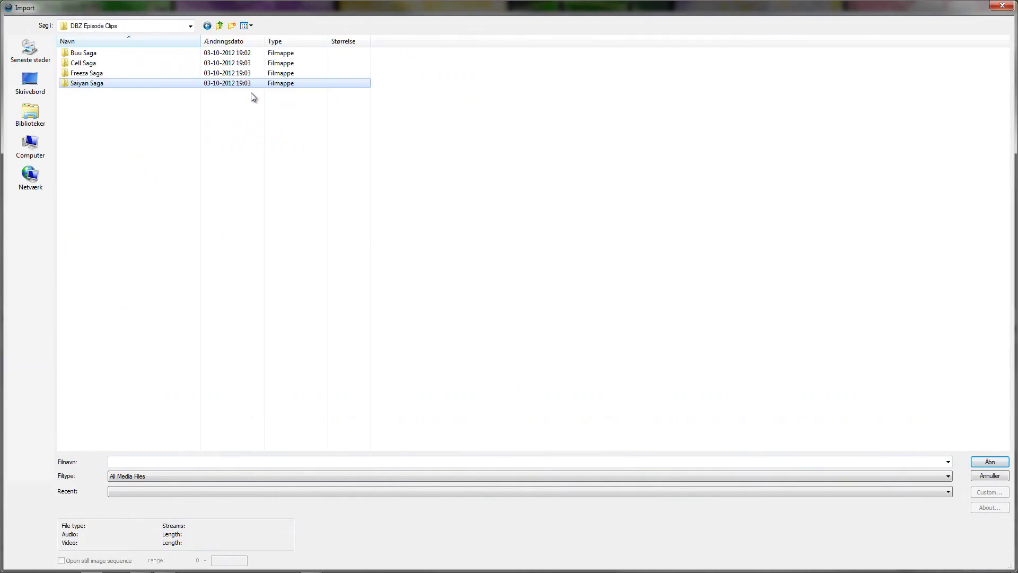
key(Up)
key(Up)
key(Return)
Look through the Cell Saga clips and preview Episode 171 Part 001 in MPC.
scroll(451, 157, down, 5)
scroll(438, 157, up, 2)
scroll(438, 156, down, 15)
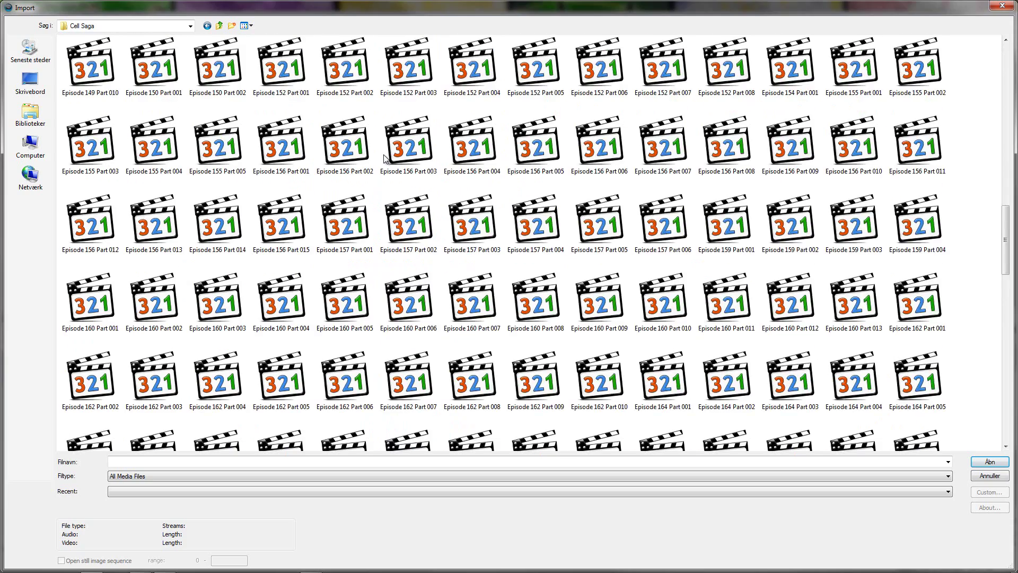
scroll(384, 158, up, 15)
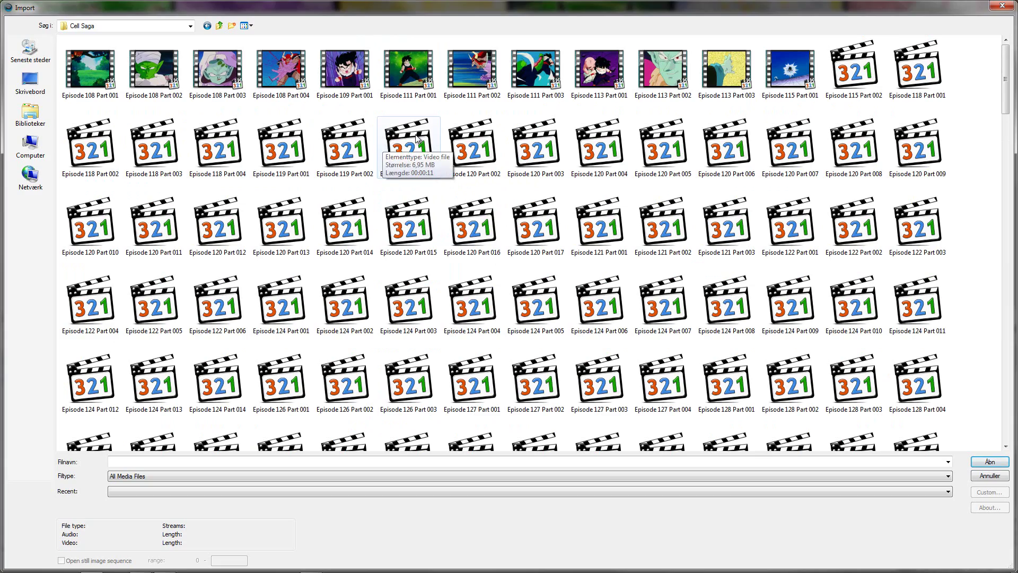
scroll(437, 173, down, 5)
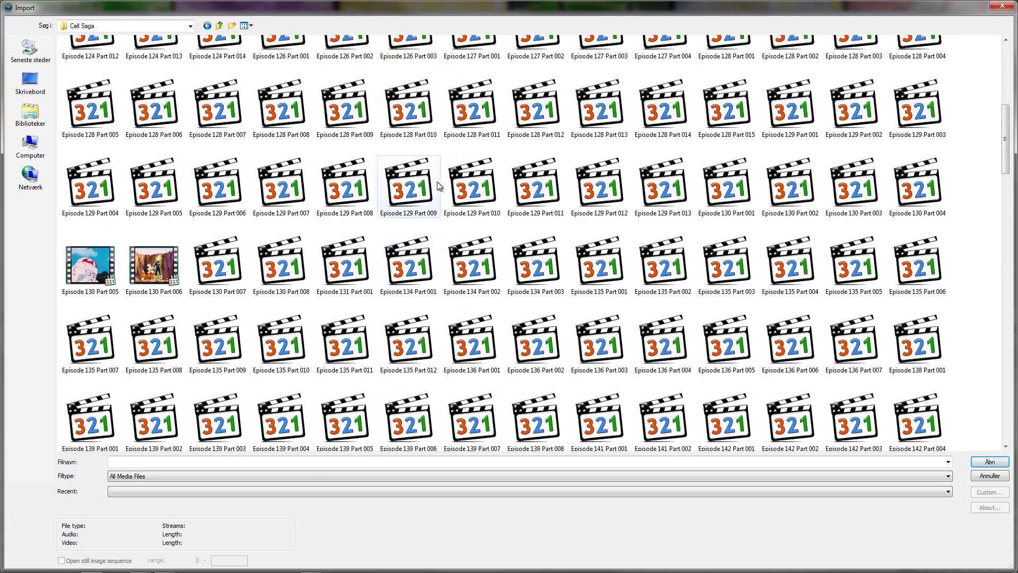
scroll(451, 179, down, 7)
scroll(425, 178, down, 3)
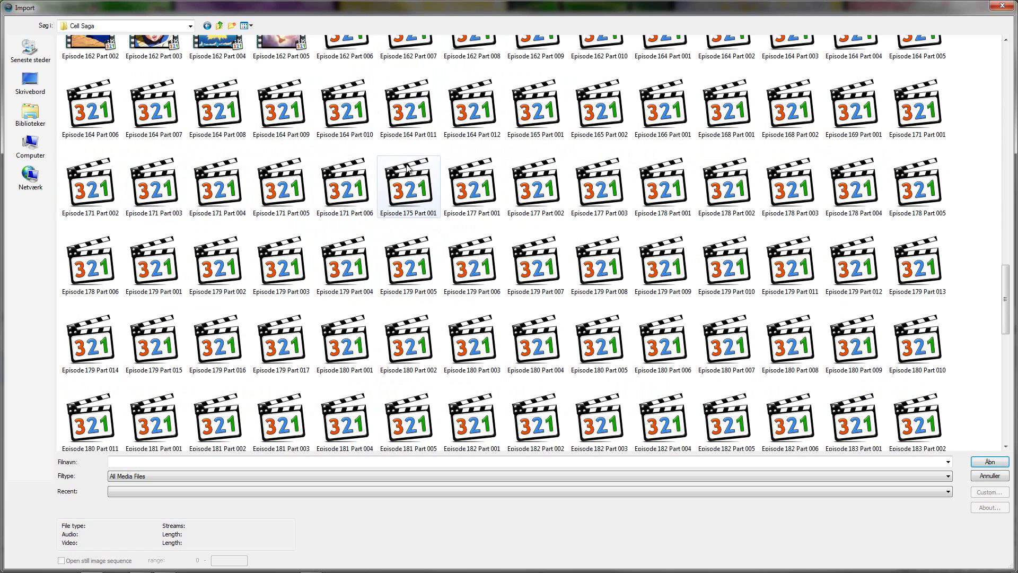
right_click(902, 123)
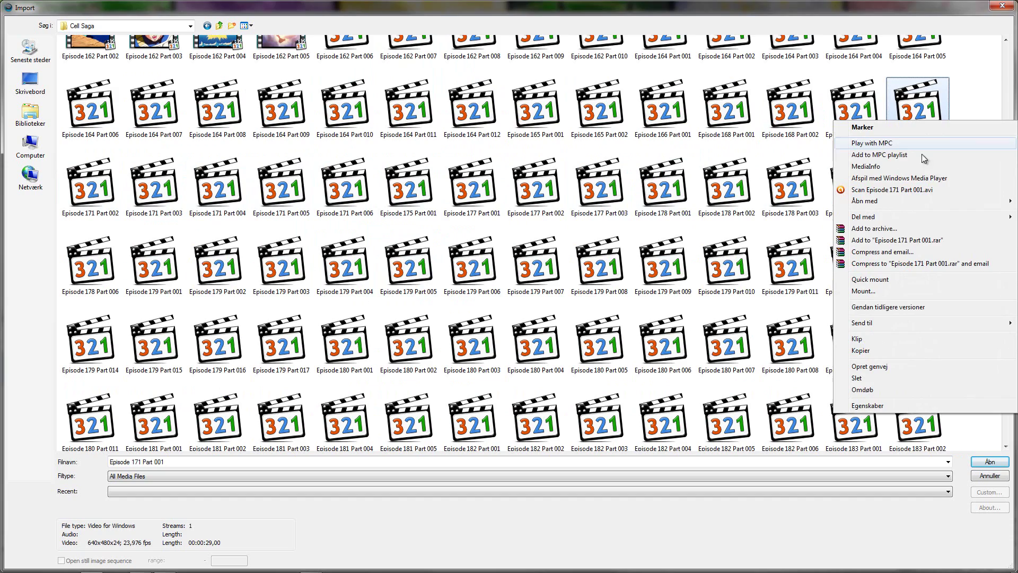
click(884, 144)
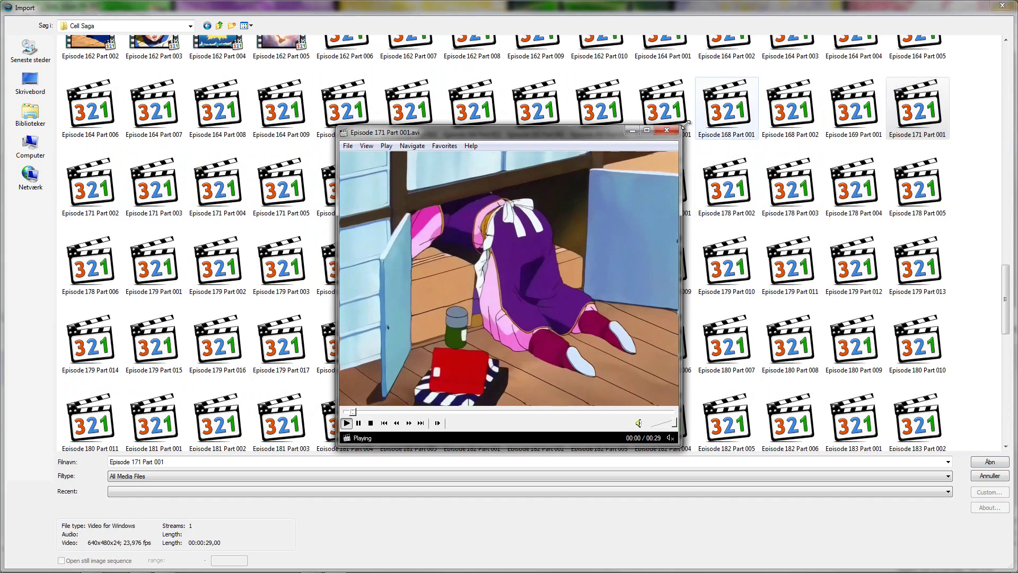
click(666, 130)
Browse the Cell Saga thumbnails further and preview Episode 180 Part 003 in Windows Media Player.
scroll(540, 101, up, 3)
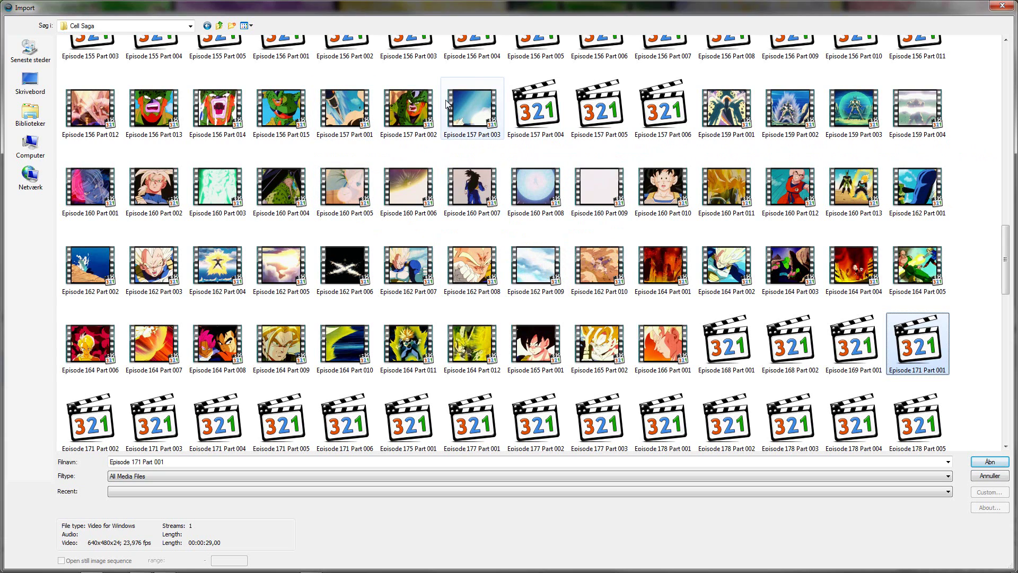
scroll(638, 211, down, 2)
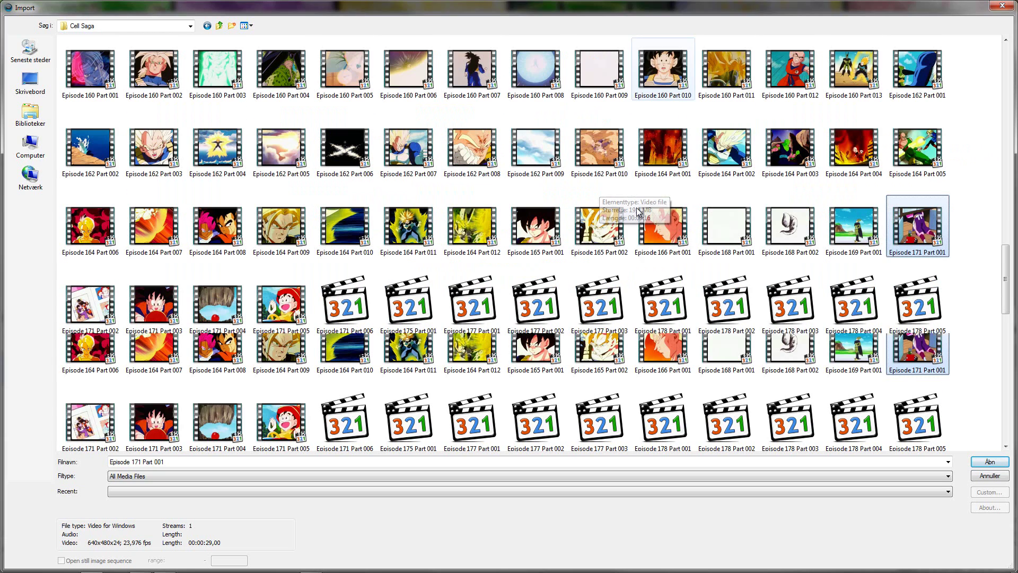
scroll(371, 234, down, 2)
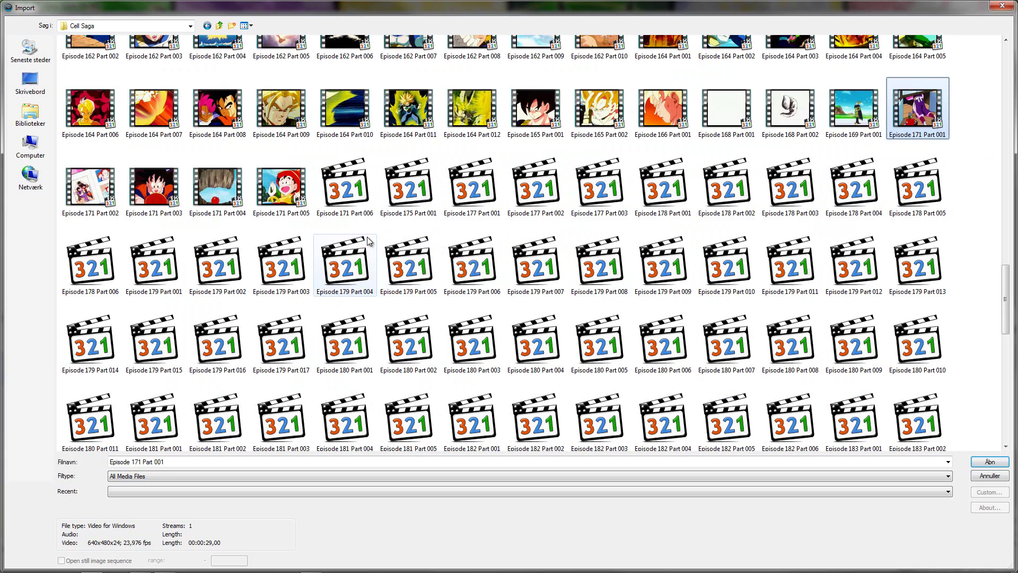
click(362, 205)
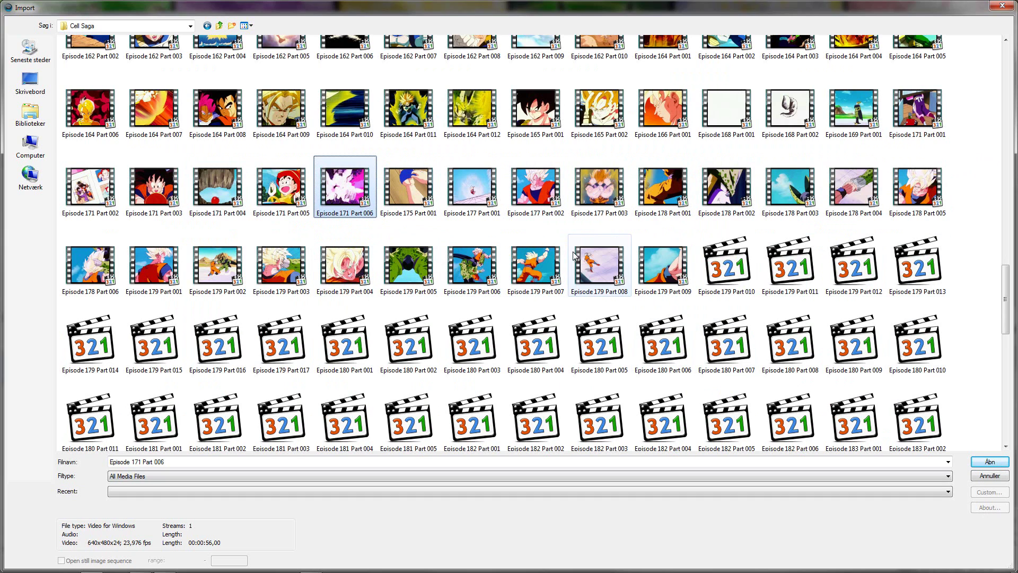
scroll(464, 239, down, 2)
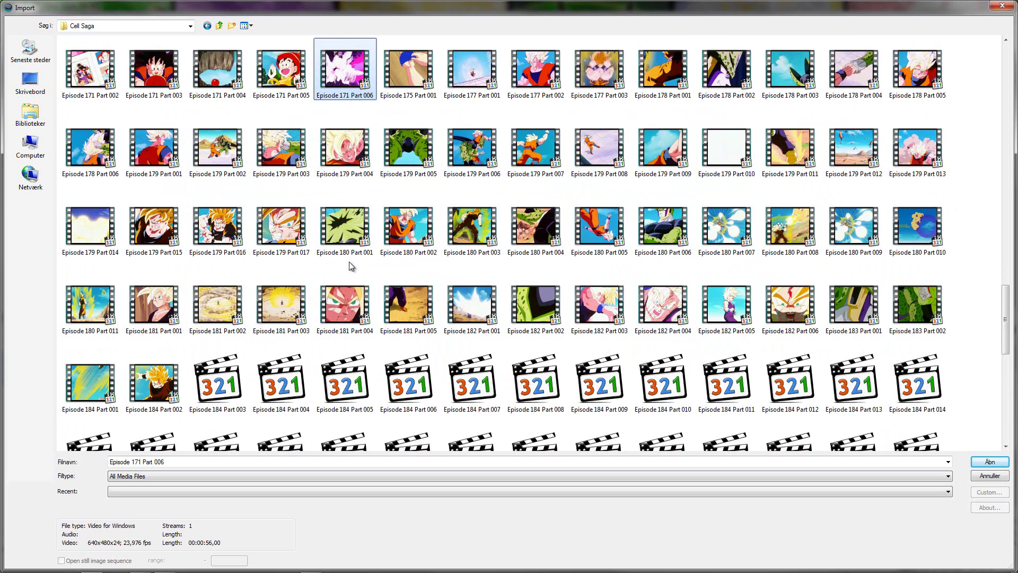
scroll(349, 262, down, 2)
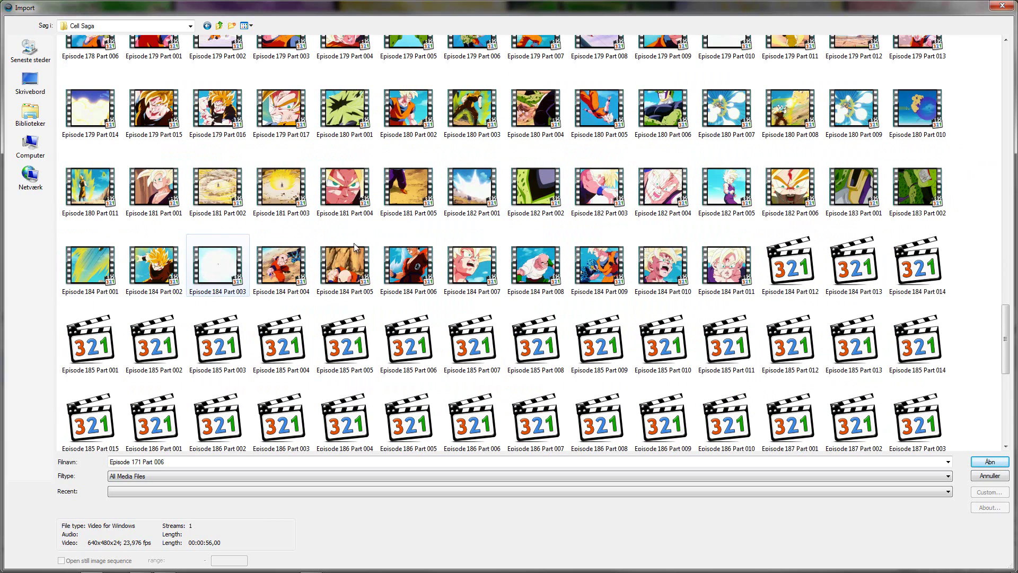
right_click(469, 121)
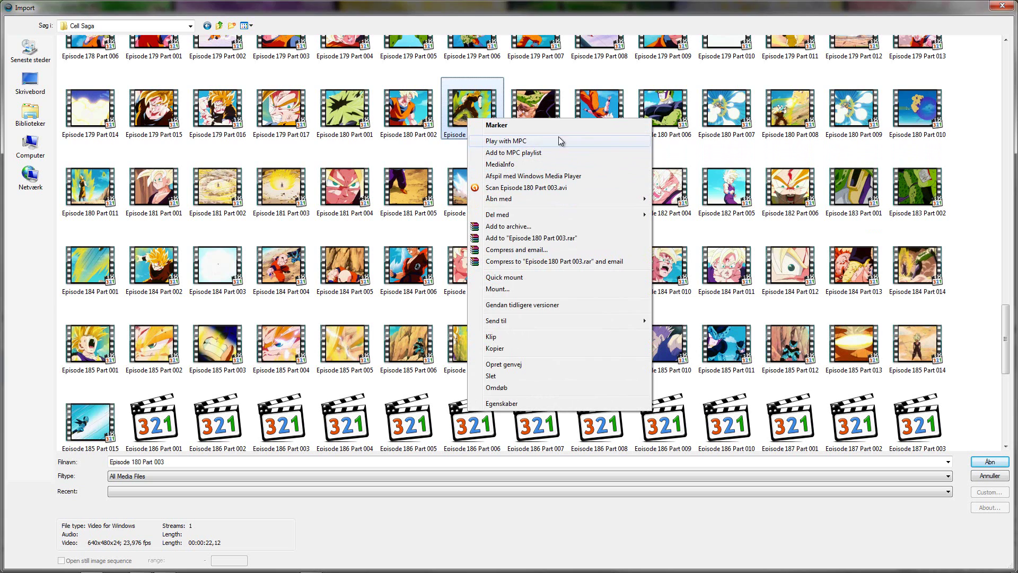
click(534, 177)
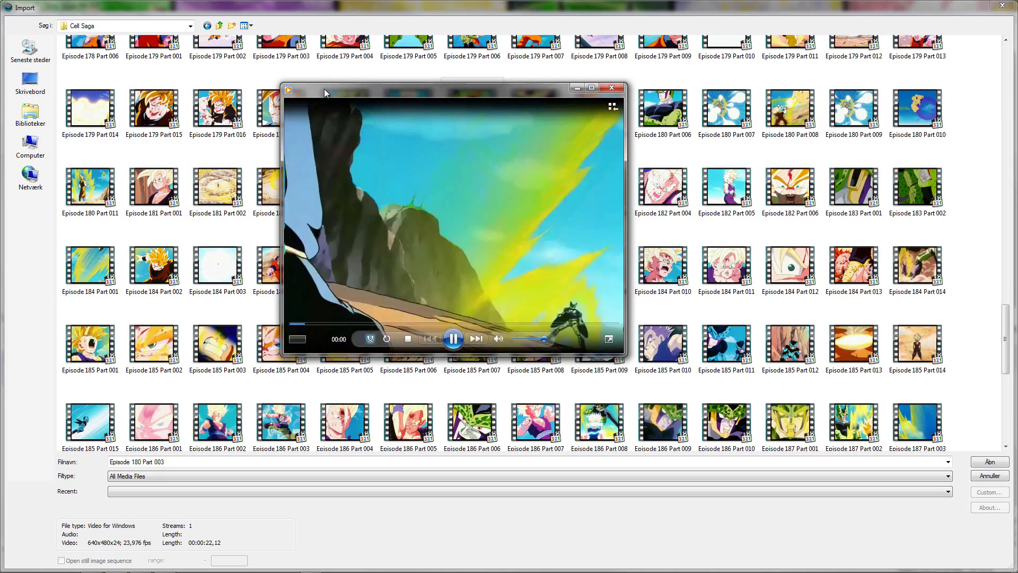
click(611, 88)
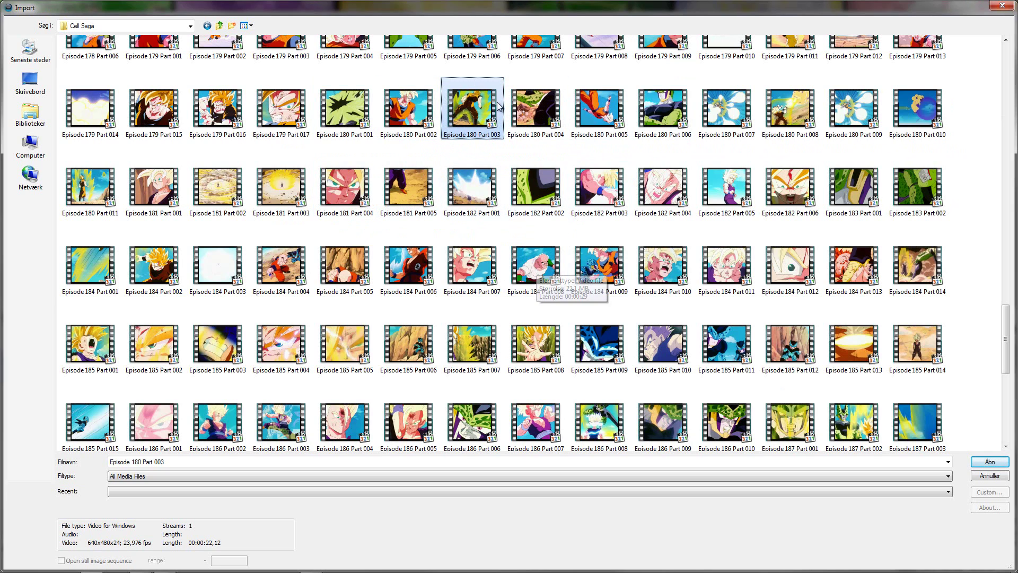
Import the clips Episode 189 Part 002 through Part 008 from the Cell Saga folder into the project media.
scroll(459, 220, down, 3)
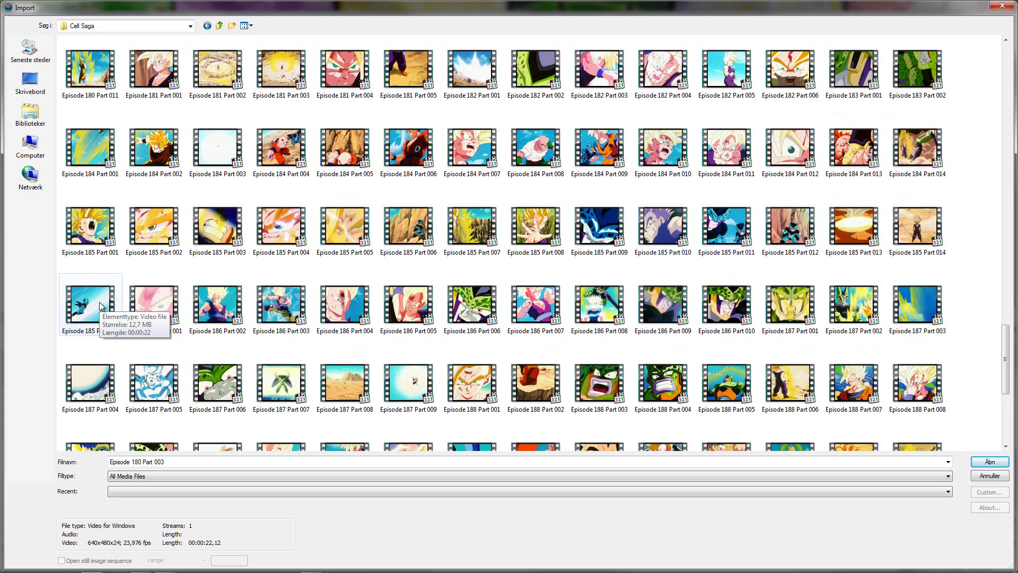
click(177, 300)
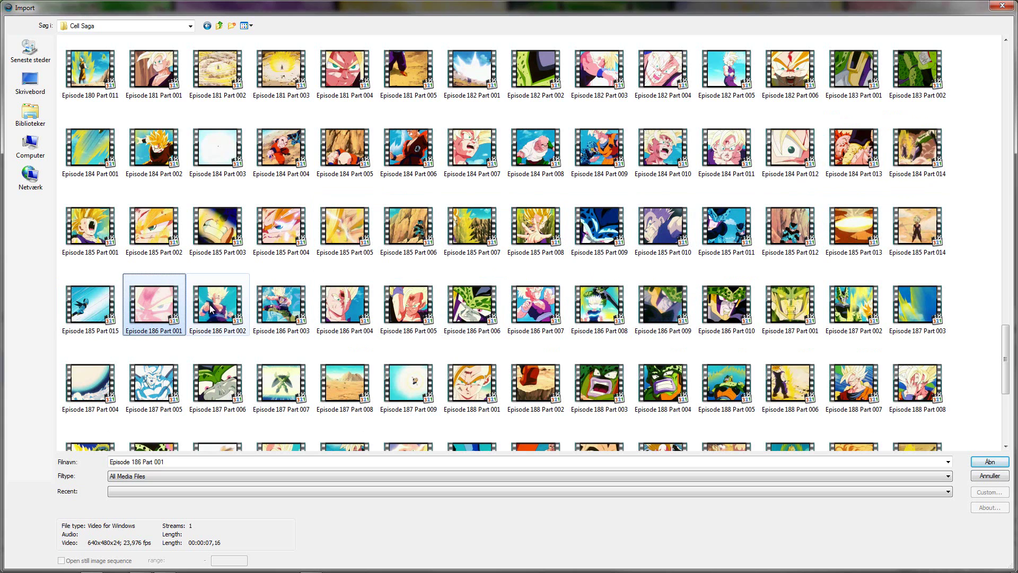
scroll(261, 270, down, 3)
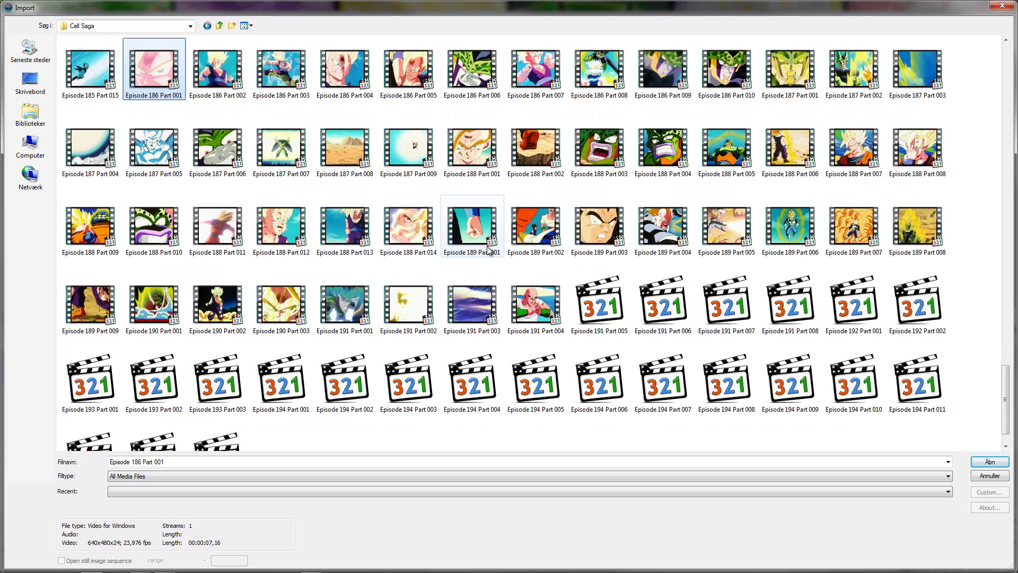
click(552, 239)
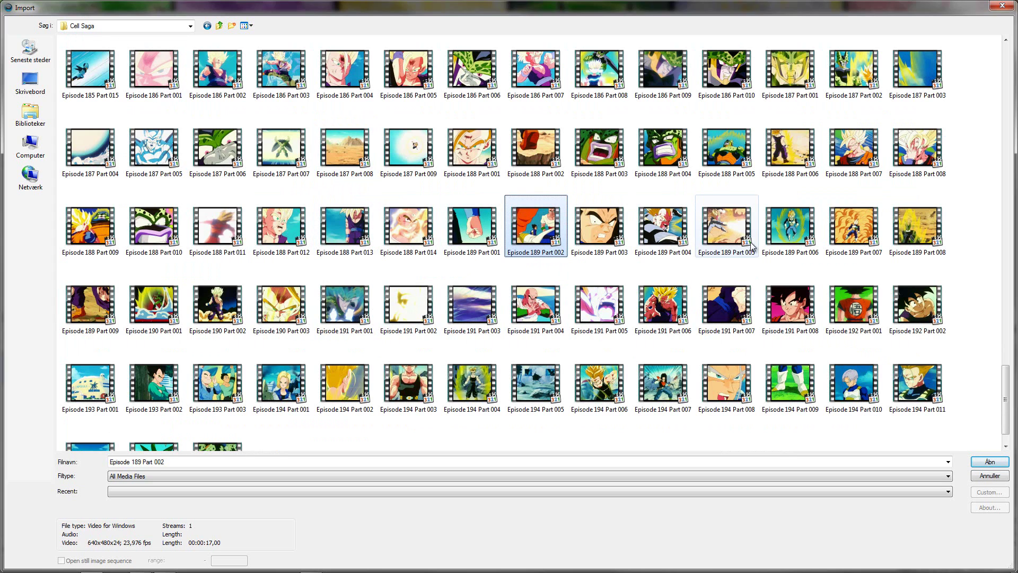
shift+click(916, 230)
click(990, 462)
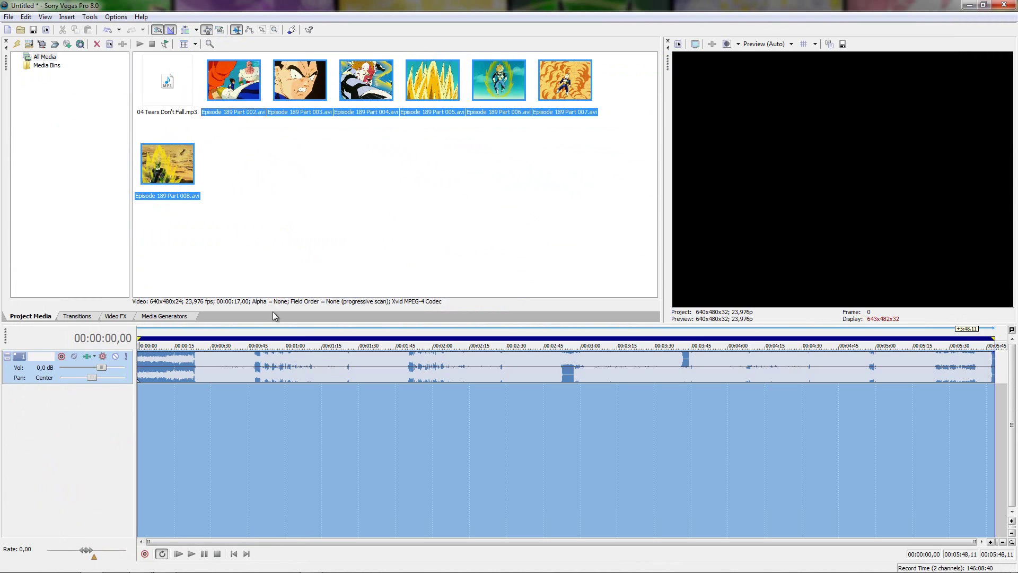
Place all seven Episode 189 clips in sequence on a new video track above the song, starting at the timeline's beginning.
click(314, 380)
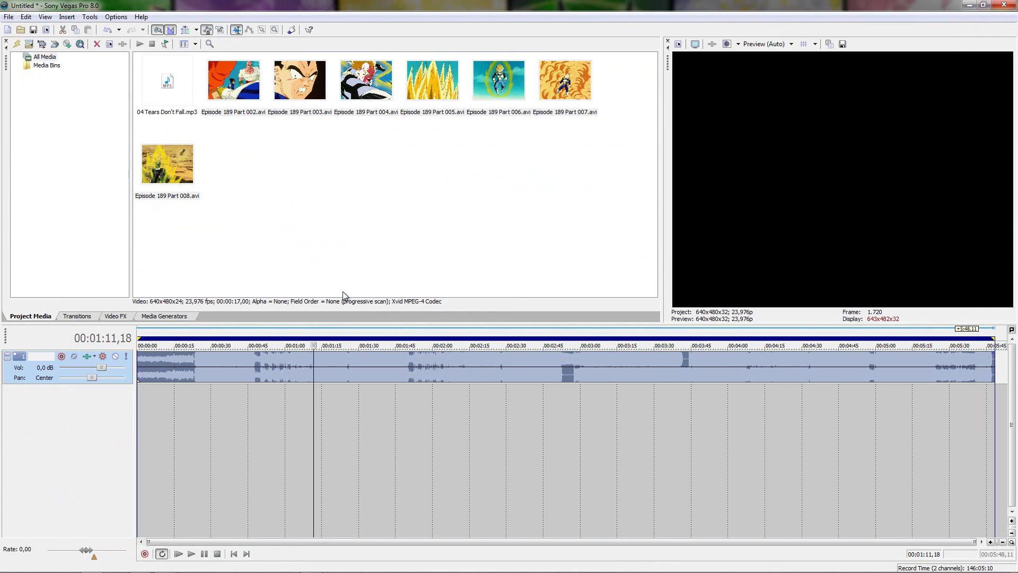
drag(233, 88, 139, 353)
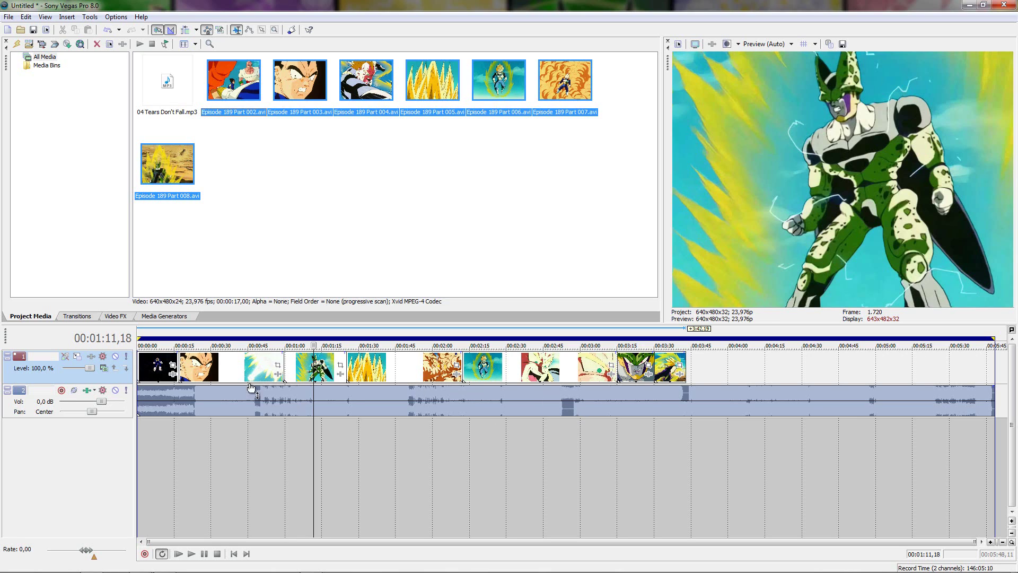
click(772, 374)
Inspect the placed video clips and the song at several points along the timeline.
click(669, 370)
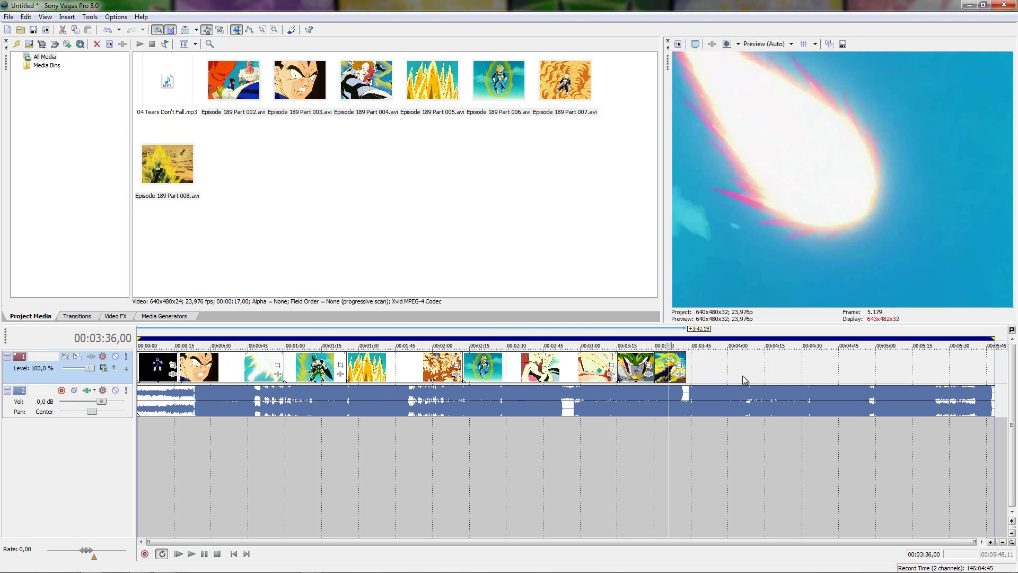
click(202, 369)
click(337, 369)
click(371, 368)
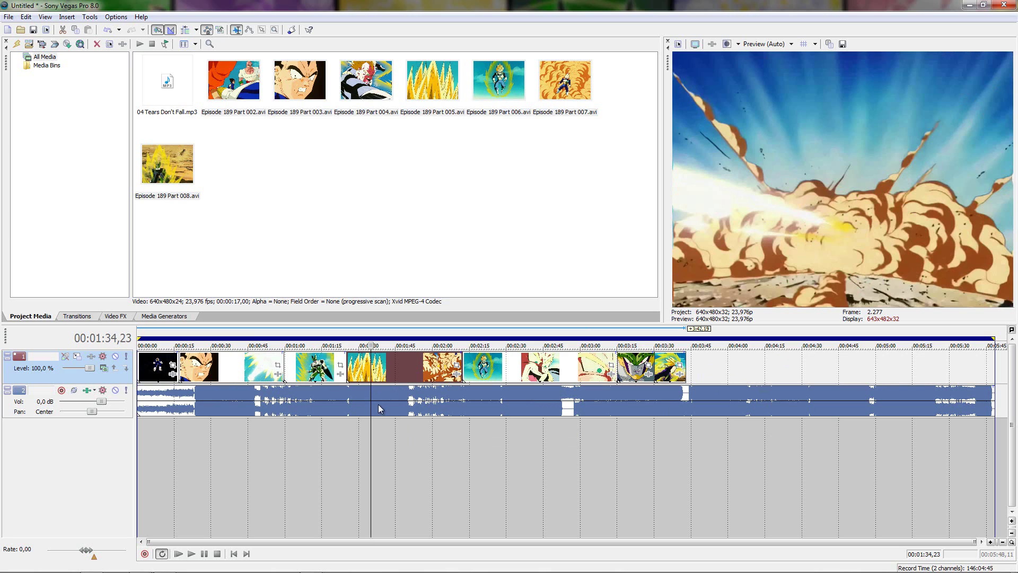
click(829, 409)
click(482, 407)
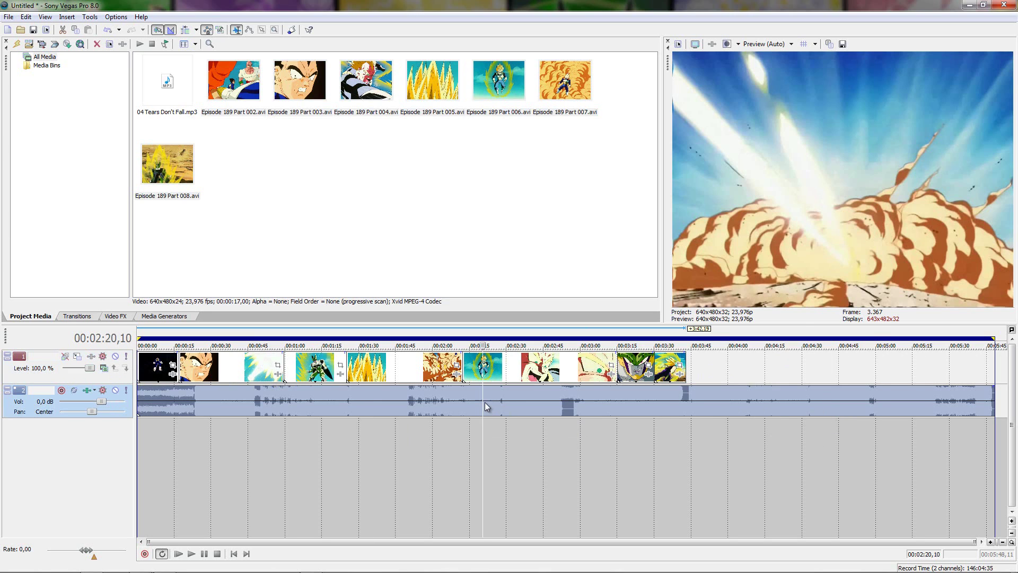
Add an empty video track above the clips, and try out an extra audio track below the song before deleting it.
key(ctrl+shift+q)
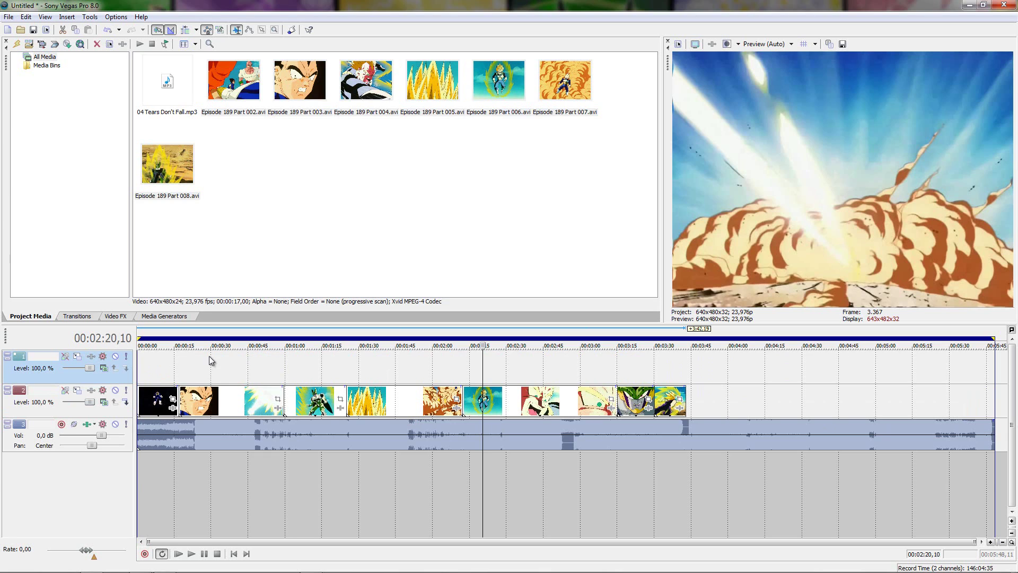
key(ctrl+q)
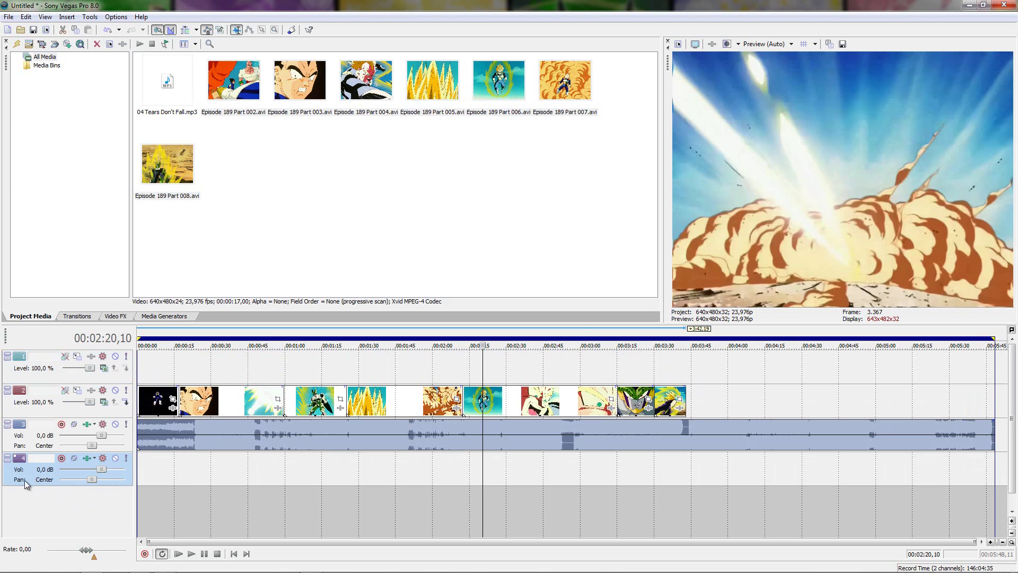
key(Delete)
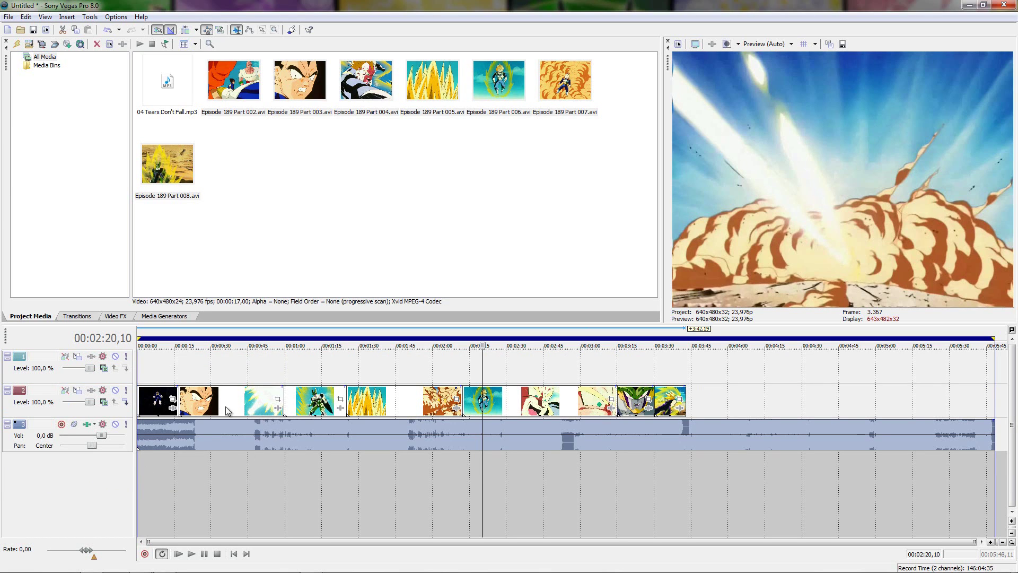
Select the first clip on the lower video track with the playback position inside it.
click(318, 411)
double_click(329, 442)
click(155, 413)
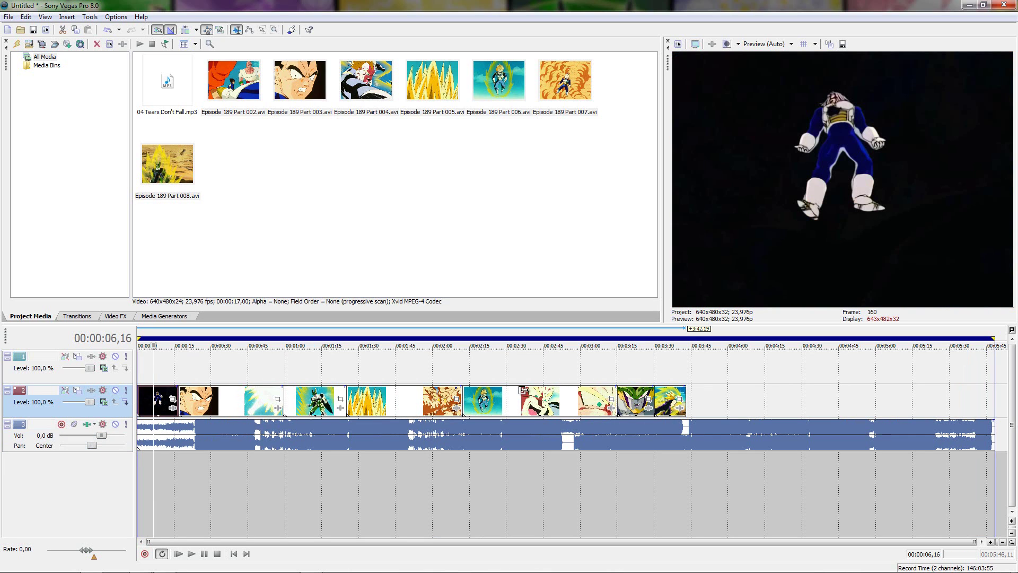
Inspect the first video clips against the song's opening, up to about 23 seconds.
double_click(255, 374)
scroll(379, 422, up, 4)
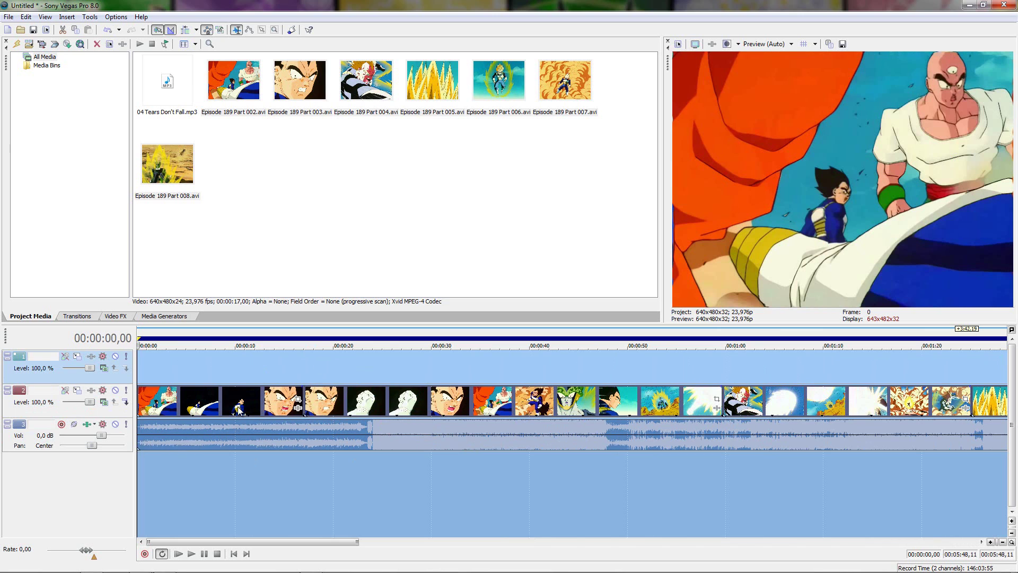
click(213, 405)
click(370, 406)
scroll(261, 405, down, 4)
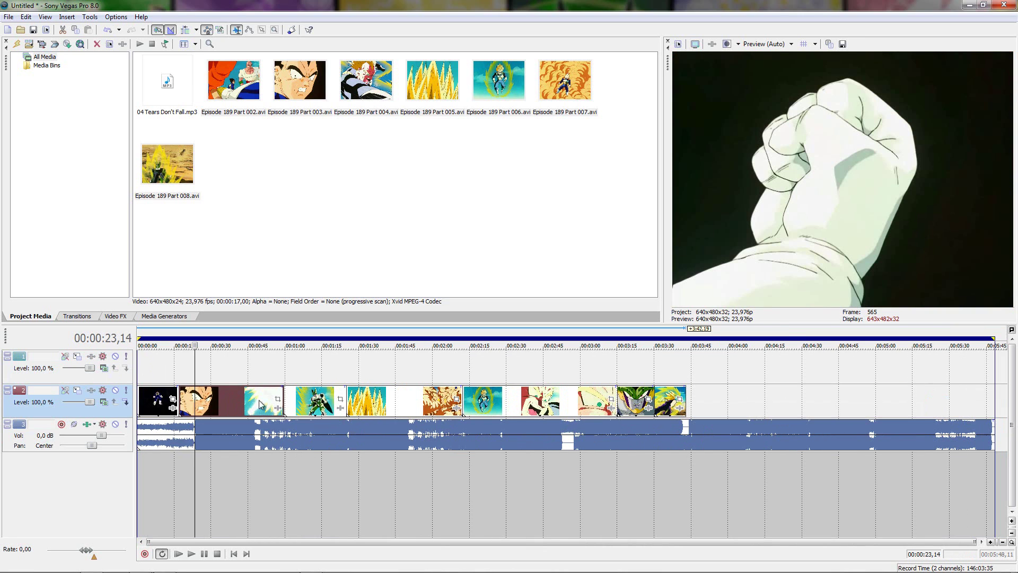
Select all seven video clips and shift them together along their track so they start at about 00:02:33.
click(157, 403)
shift+click(671, 404)
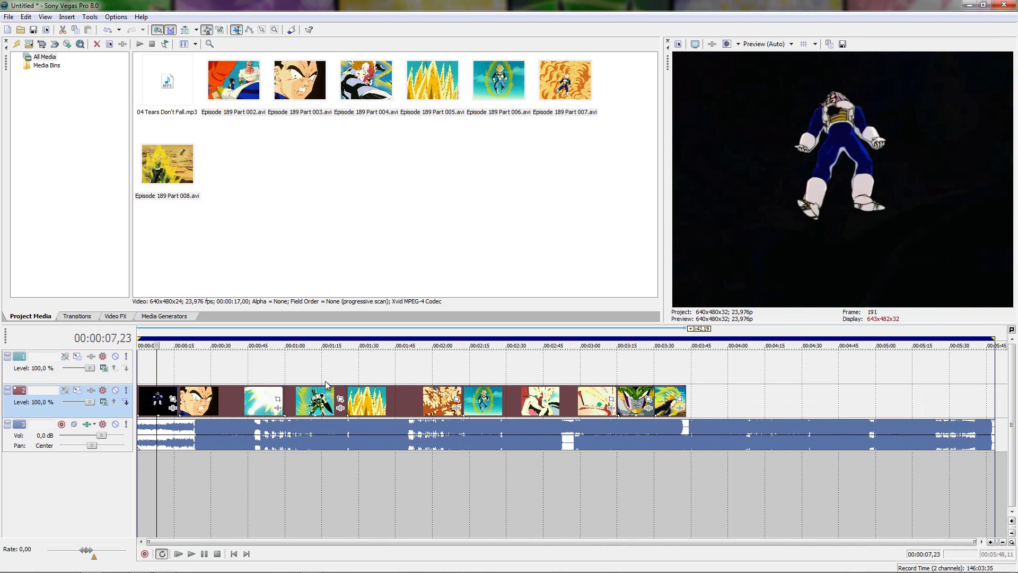
drag(152, 404, 529, 395)
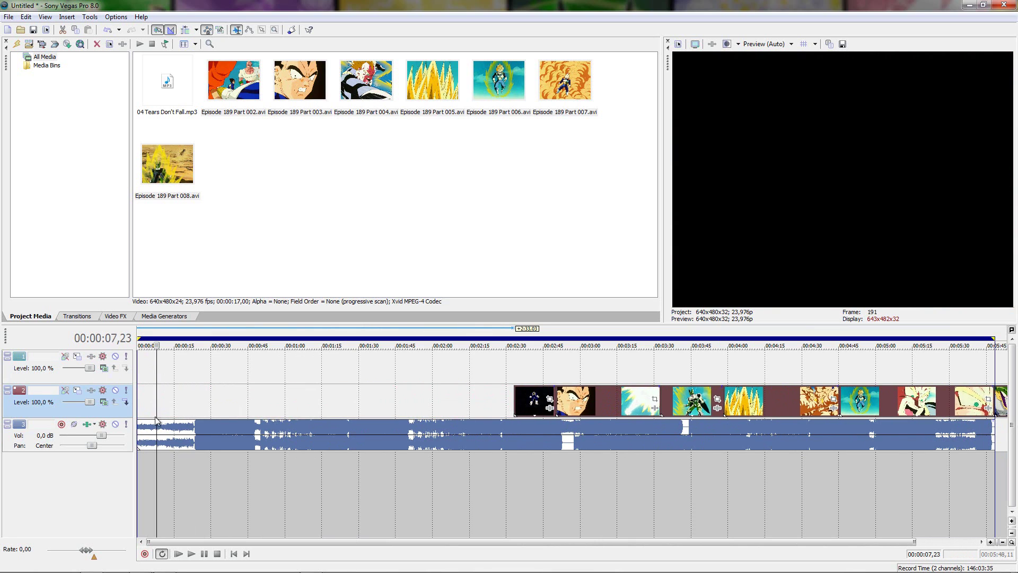
Examine the song's waveform from the intro to the loud section near 24 seconds.
click(180, 405)
scroll(434, 393, up, 3)
scroll(454, 399, up, 2)
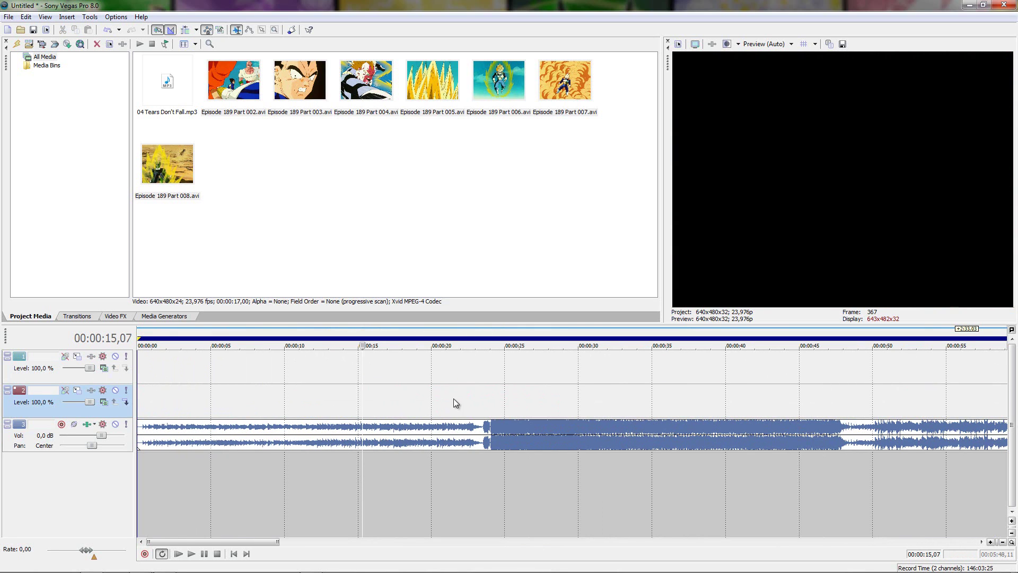
click(472, 399)
scroll(472, 399, up, 5)
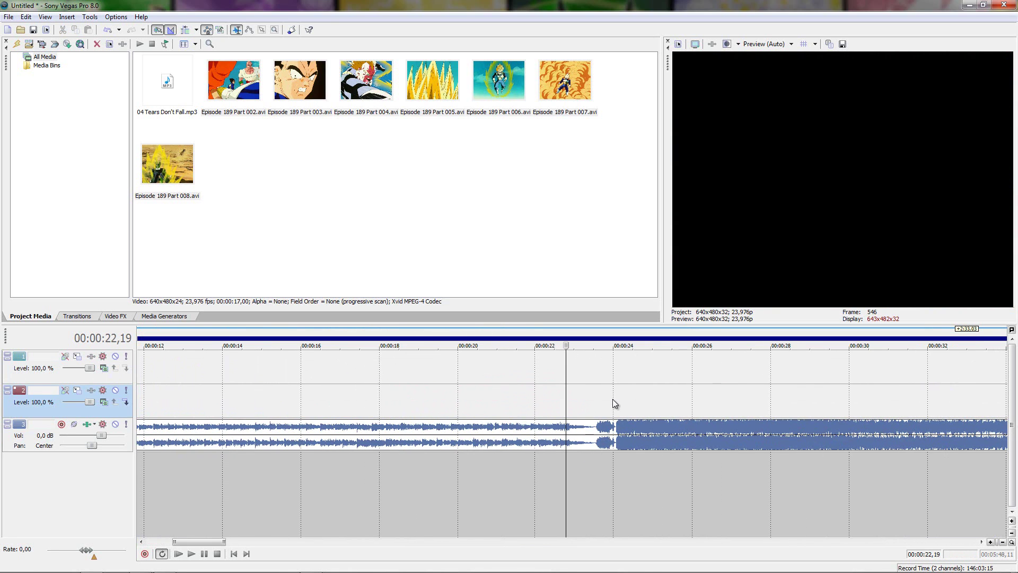
click(268, 378)
scroll(297, 393, down, 6)
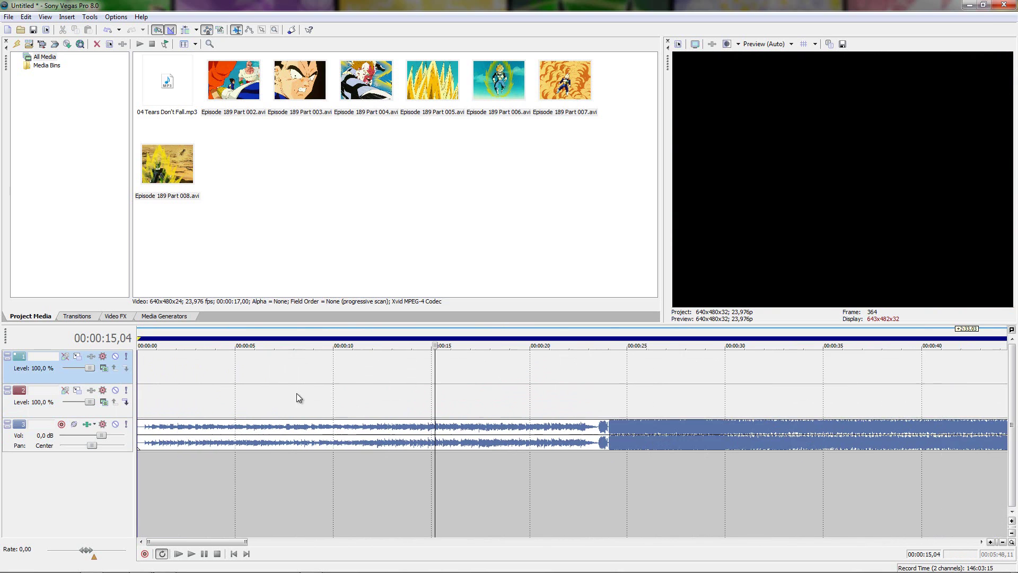
Play the start of the song and examine the individual beats in its waveform during the first two seconds.
click(282, 443)
key(ctrl+a)
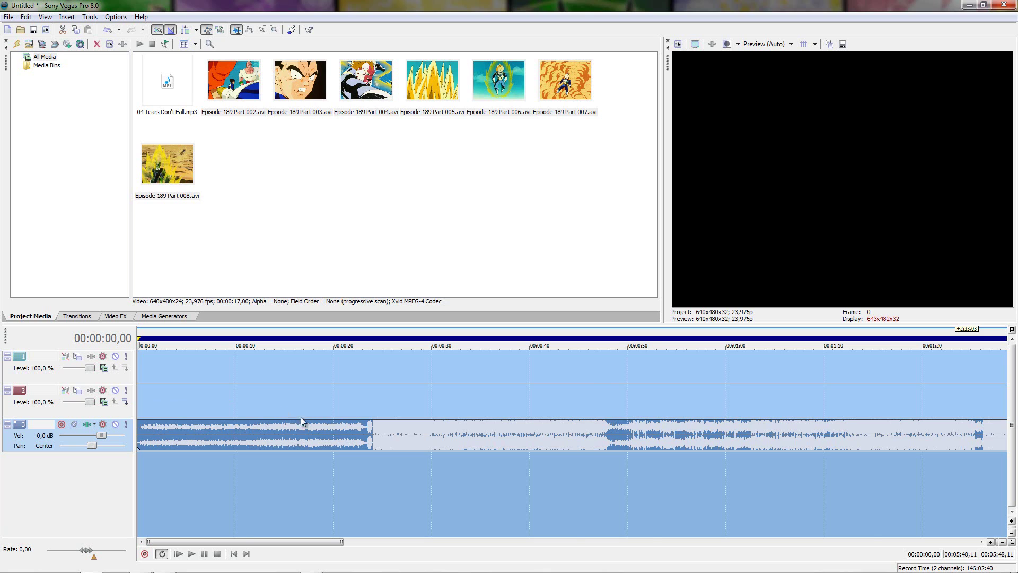
scroll(286, 432, up, 5)
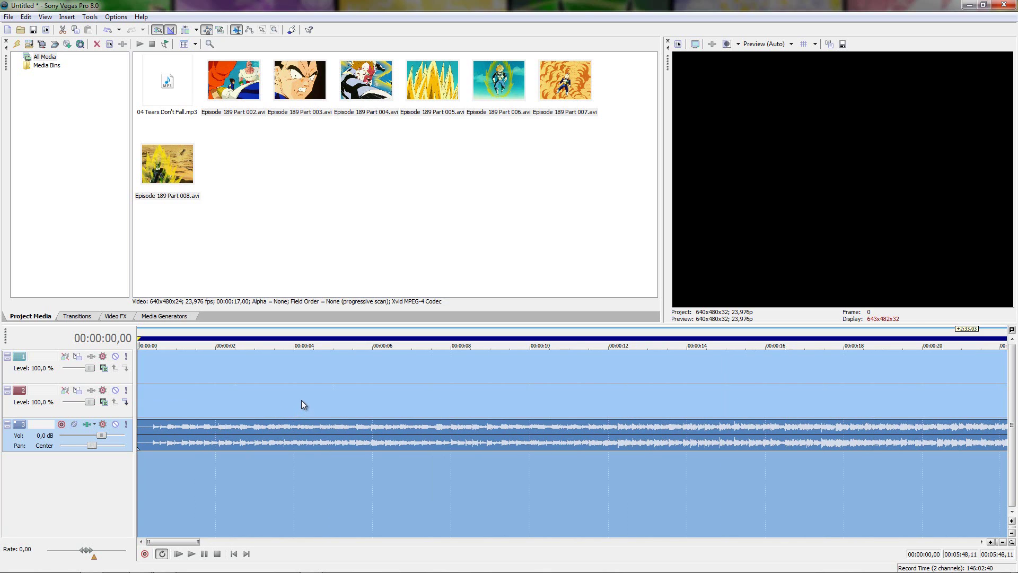
key(space)
scroll(346, 431, up, 4)
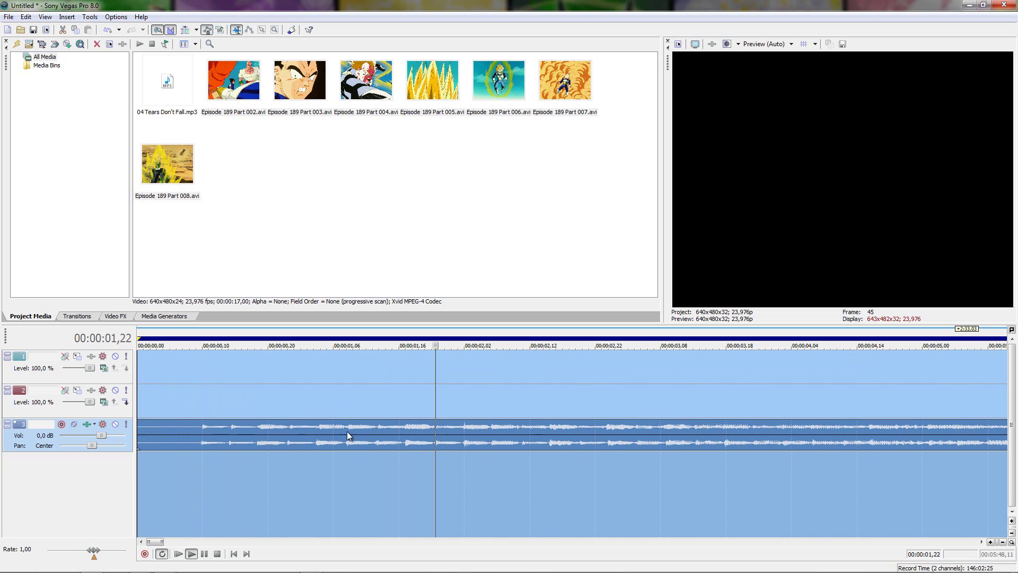
key(space)
click(374, 443)
scroll(412, 462, up, 3)
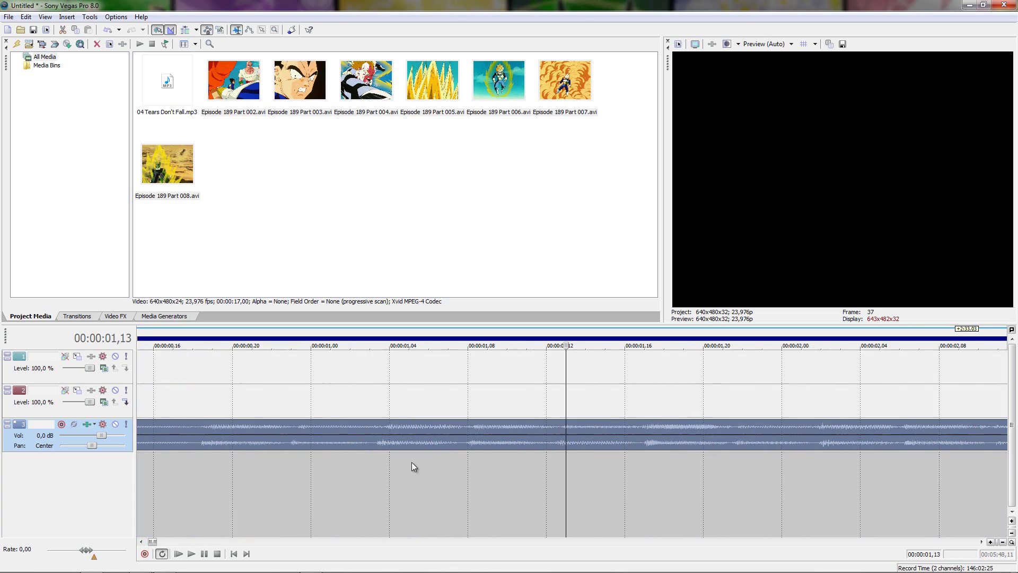
click(440, 444)
click(646, 445)
click(671, 440)
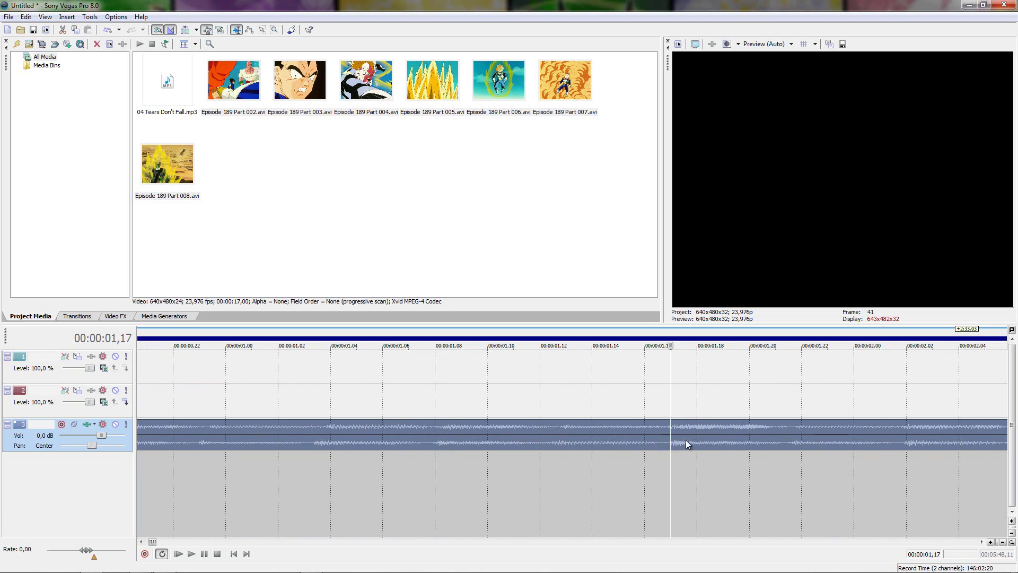
Compare the waveform where the loud section starts near 24 seconds with the quiet beats of the song's intro.
scroll(648, 460, down, 6)
click(614, 403)
scroll(614, 407, up, 5)
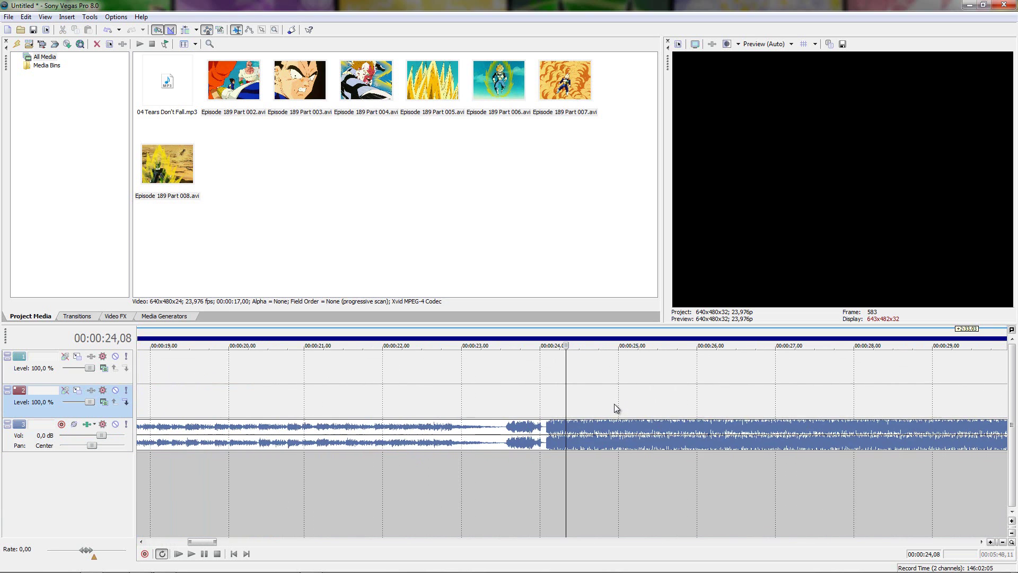
click(481, 397)
scroll(480, 401, down, 6)
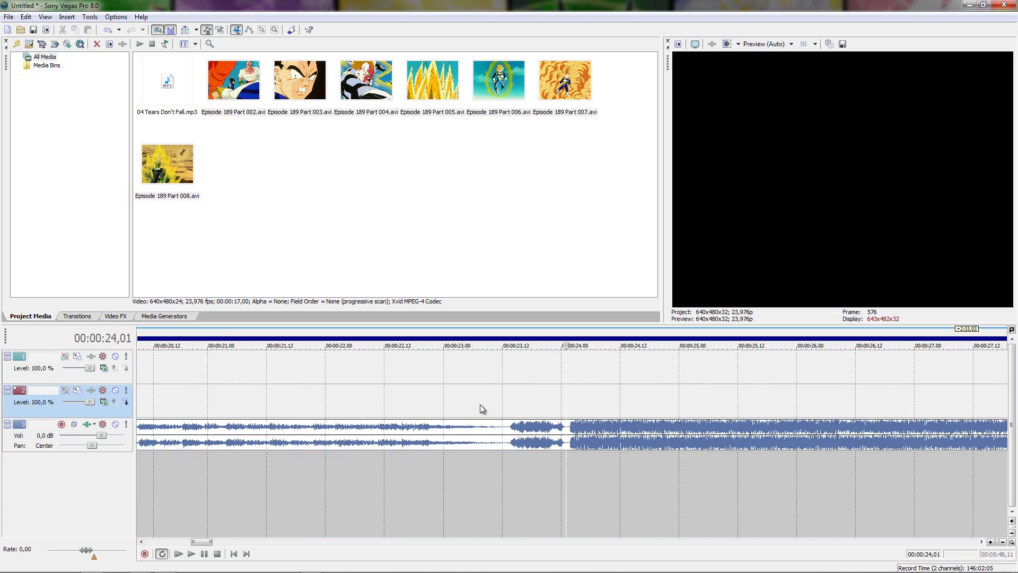
scroll(332, 451, down, 2)
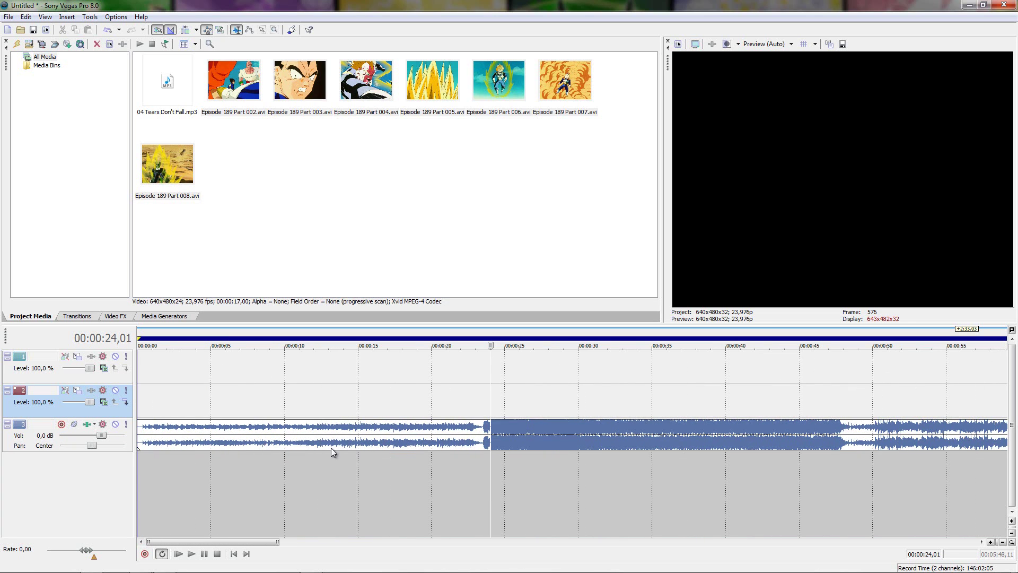
click(157, 414)
scroll(157, 415, up, 4)
scroll(336, 413, down, 3)
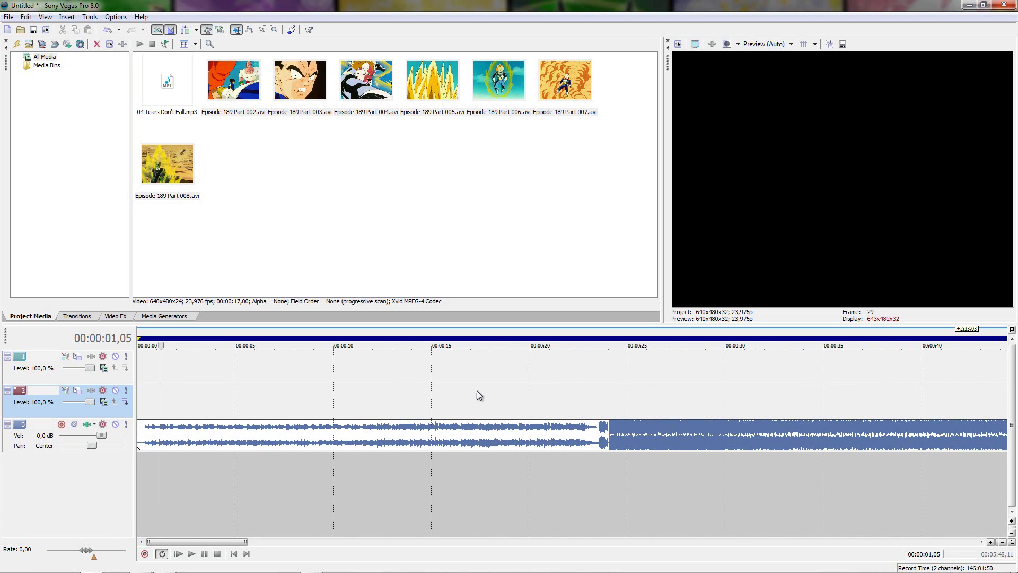
scroll(551, 403, up, 4)
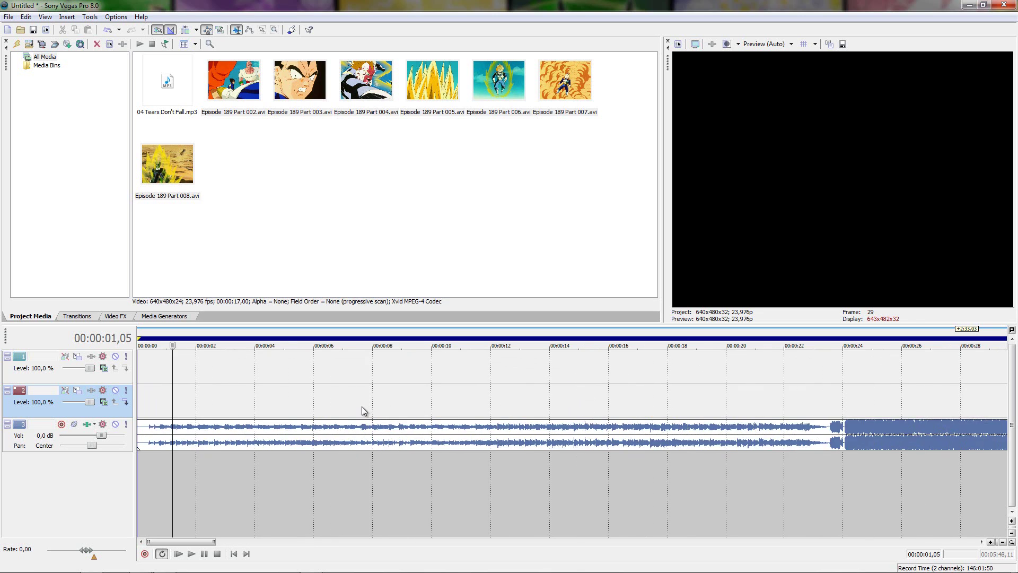
scroll(320, 460, up, 2)
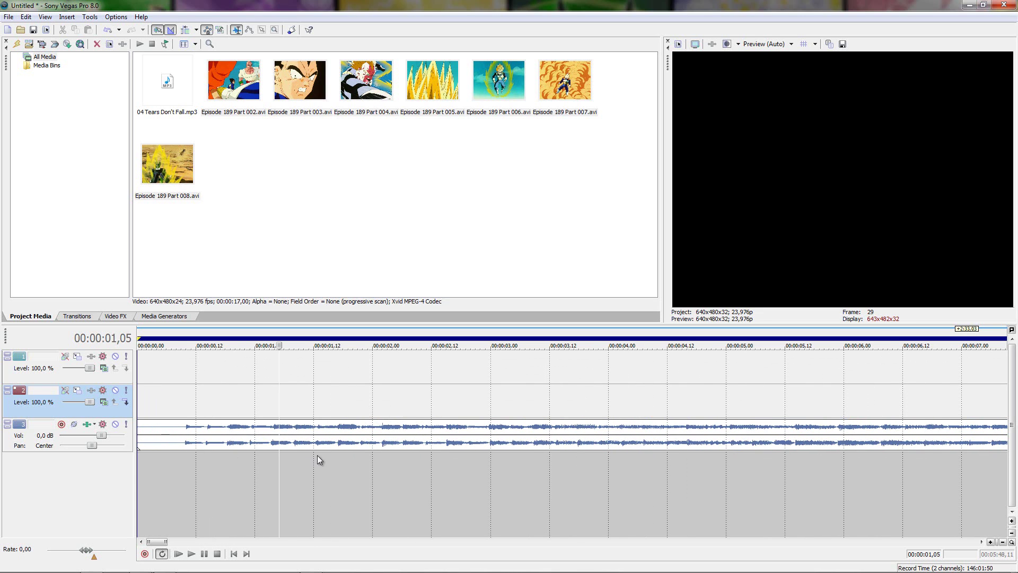
click(275, 448)
scroll(405, 447, down, 5)
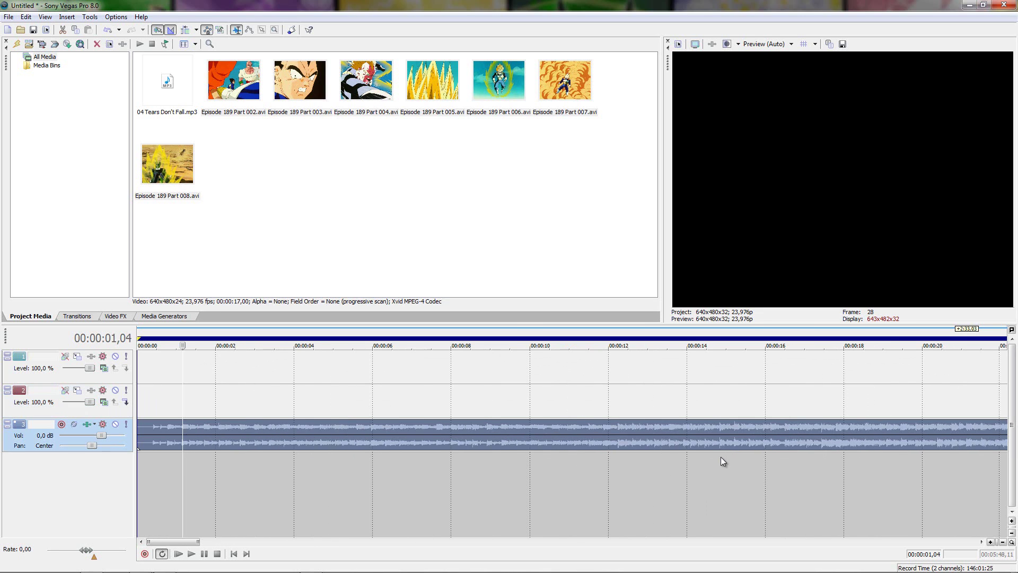
Place an unnamed marker at 00:00:24,03, at the start of the song's loud section.
click(610, 445)
scroll(610, 444, up, 10)
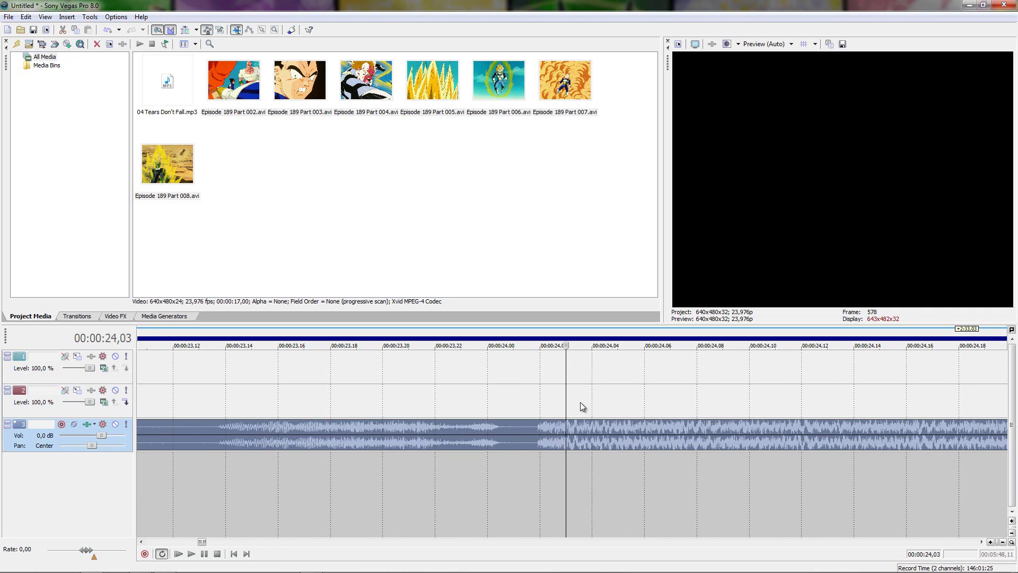
click(530, 407)
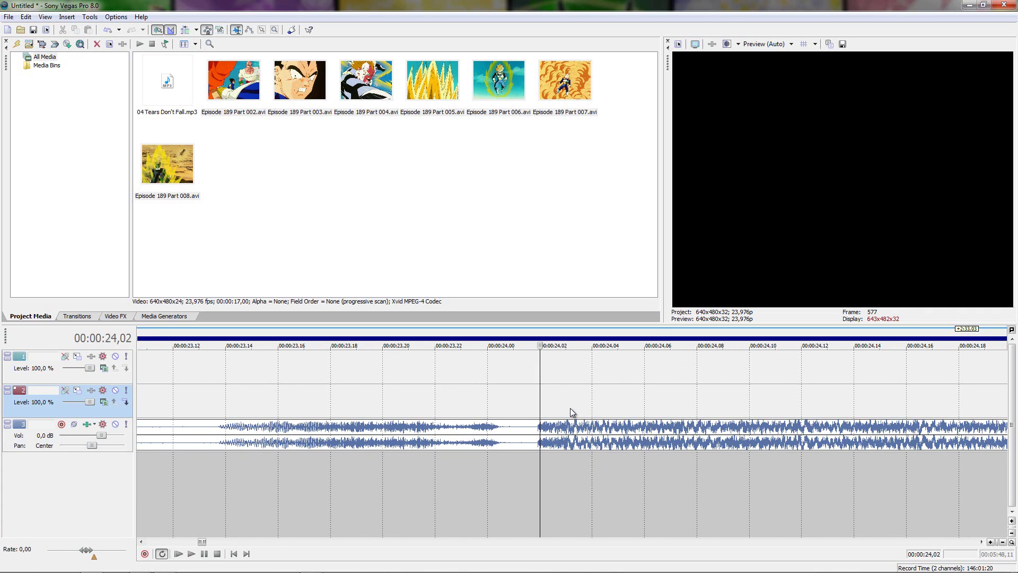
scroll(570, 426, down, 2)
key(m)
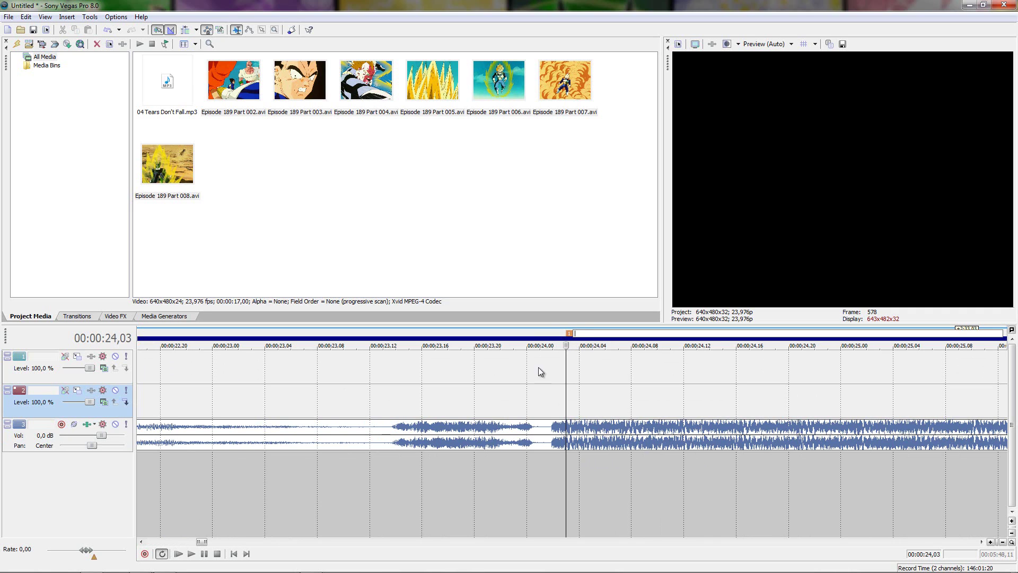
key(Return)
Inspect the waveform around the first marker and play the song past it to locate the next beat.
click(487, 373)
scroll(529, 403, down, 2)
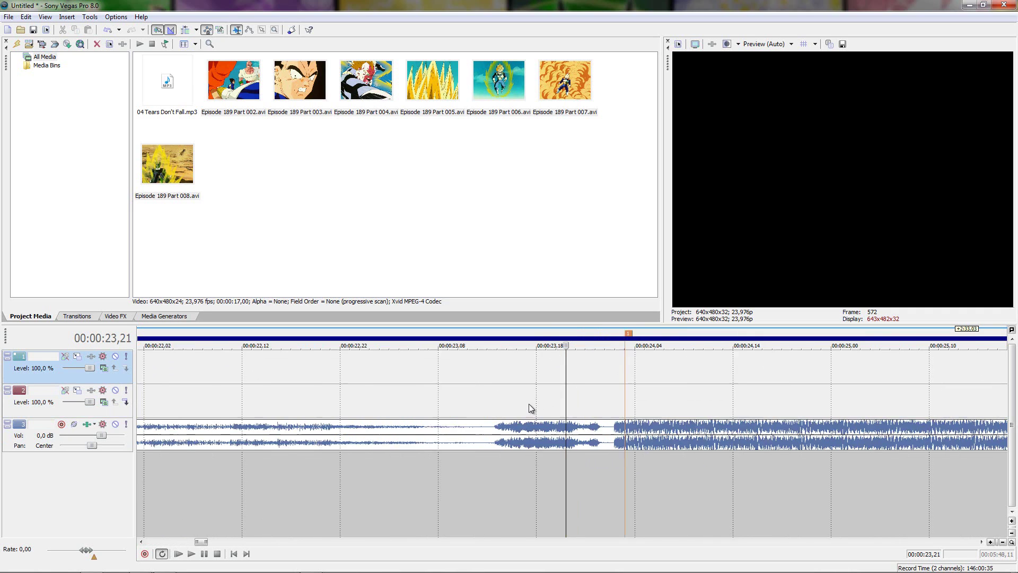
click(410, 416)
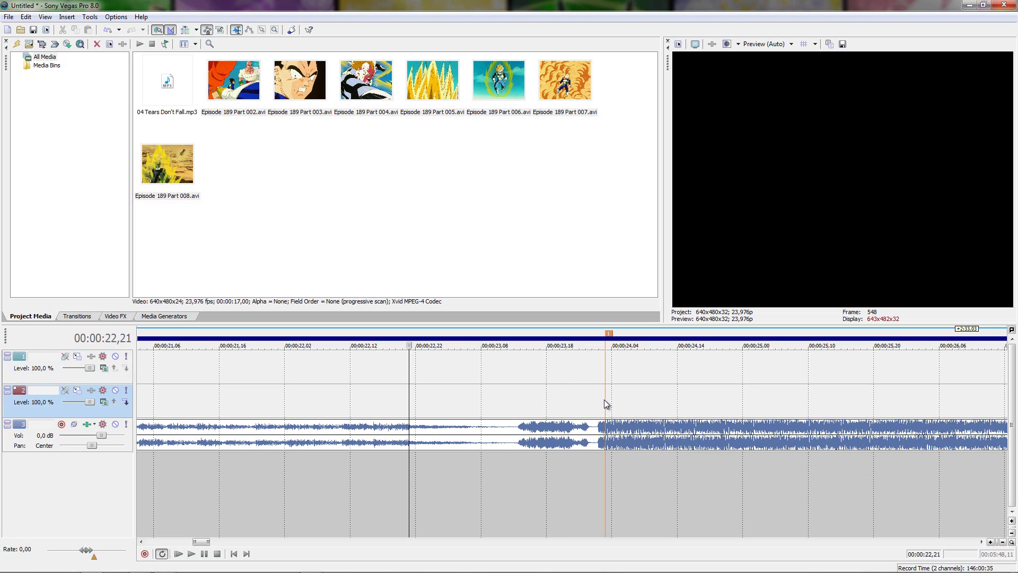
click(572, 406)
scroll(605, 409, down, 5)
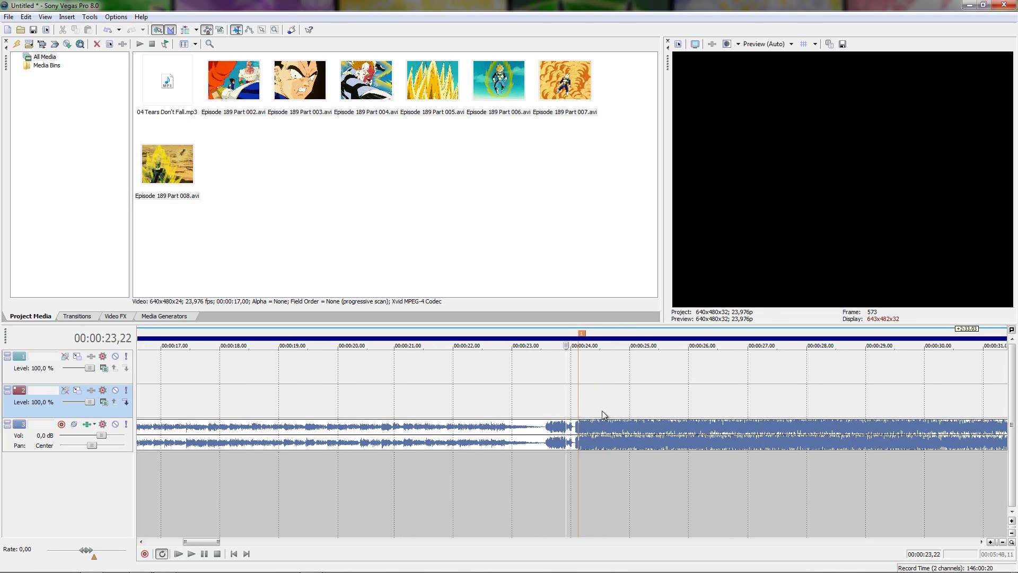
scroll(606, 425, up, 6)
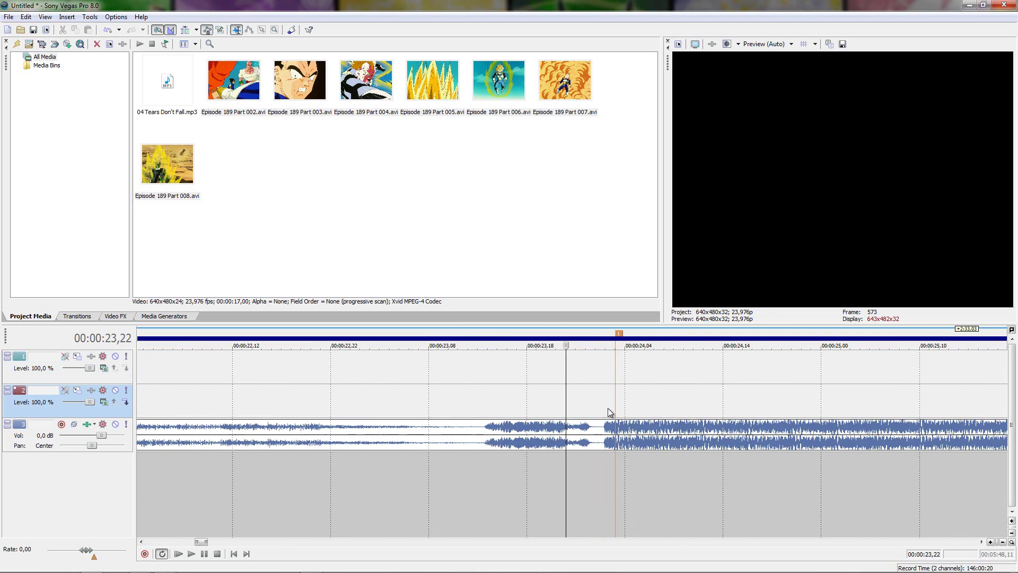
key(Return)
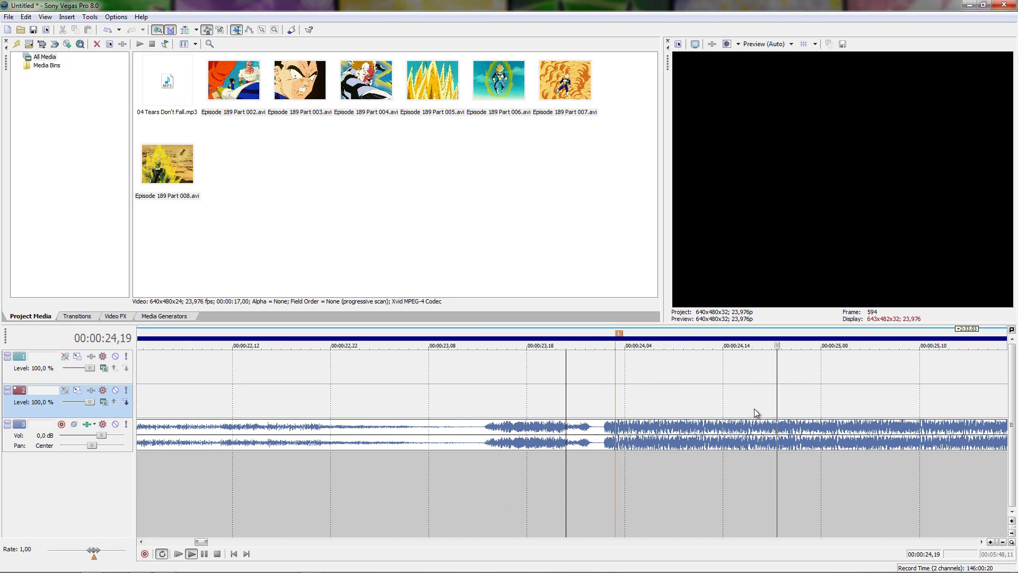
key(Return)
scroll(753, 408, up, 2)
key(space)
key(space)
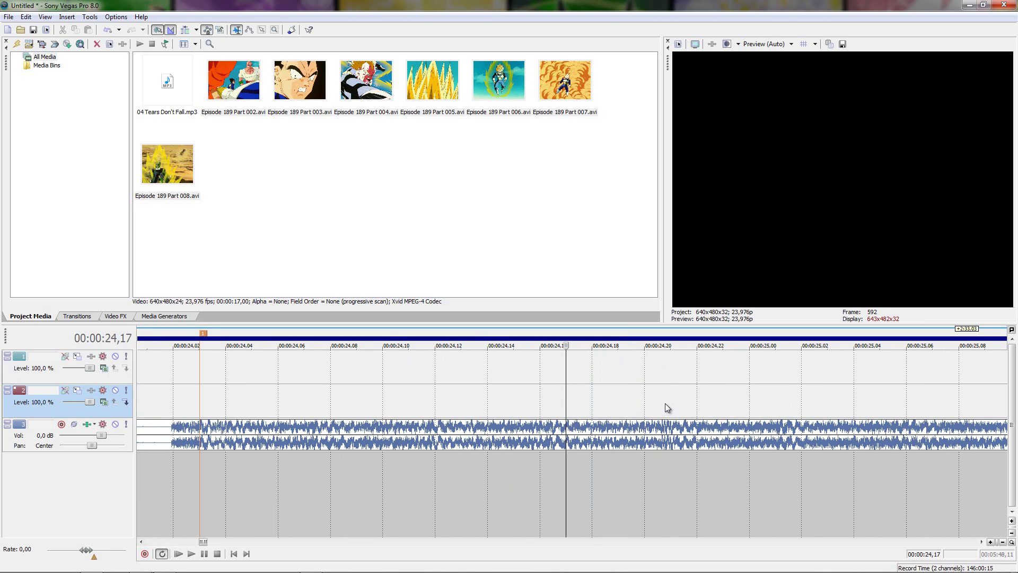
Place a second marker on the next beat of the song, at about 00:00:24,21.
click(669, 405)
key(m)
click(602, 405)
scroll(827, 460, down, 2)
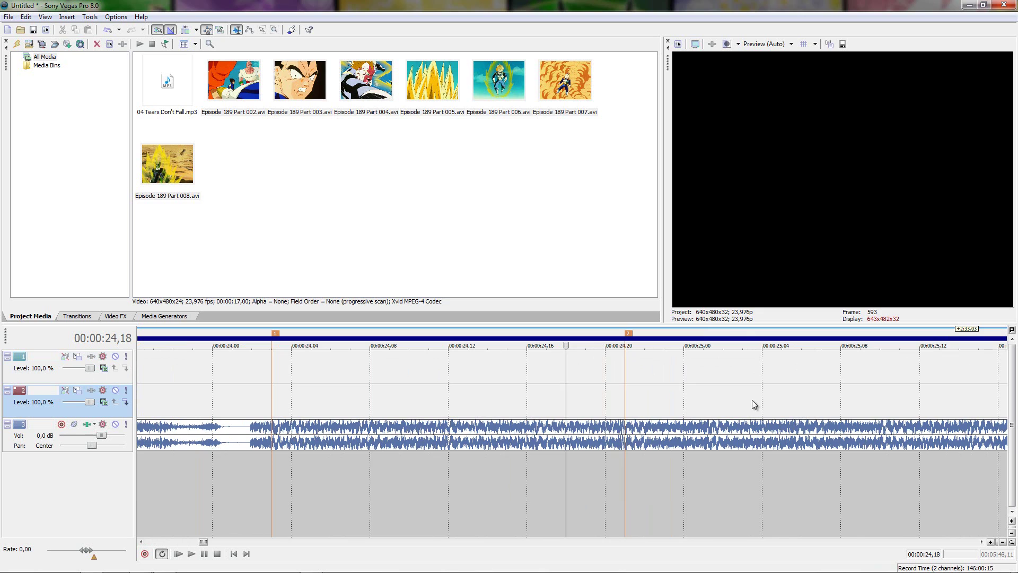
Play the song onward from the second marker and place a third marker on the beat at 00:00:26,08.
click(407, 397)
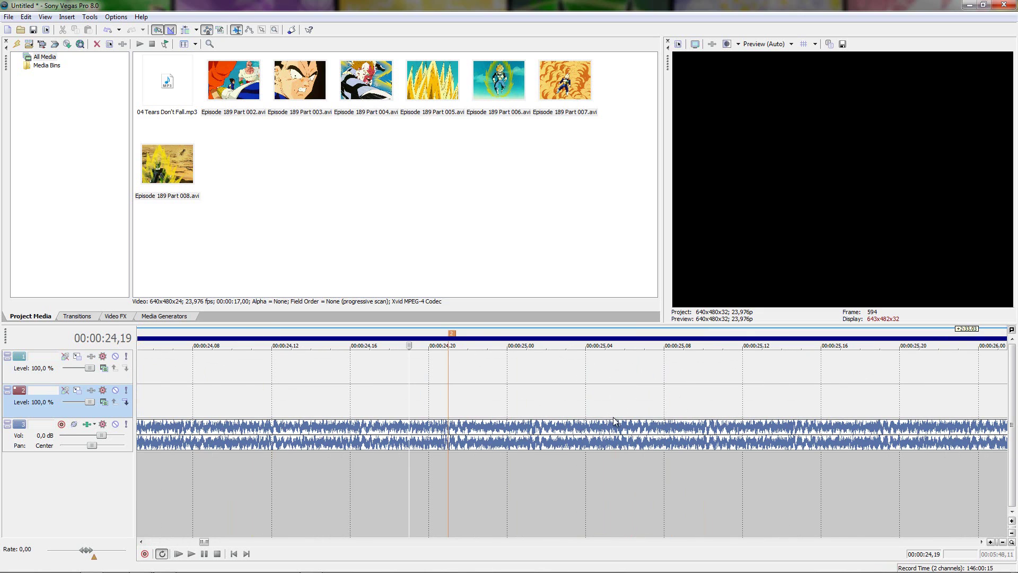
key(space)
scroll(792, 403, down, 1)
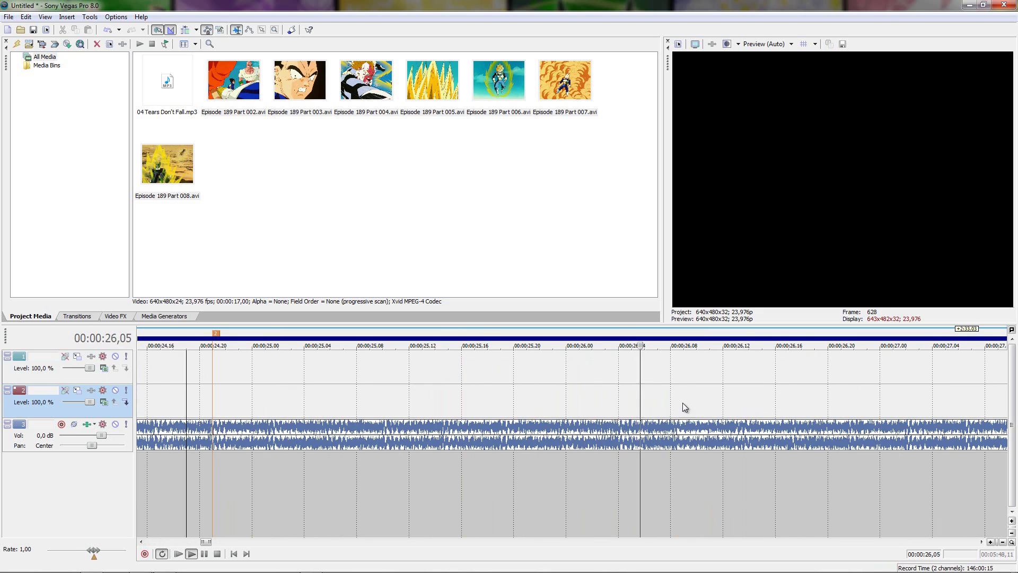
key(space)
click(618, 403)
key(space)
key(space)
click(670, 406)
key(m)
scroll(453, 414, down, 1)
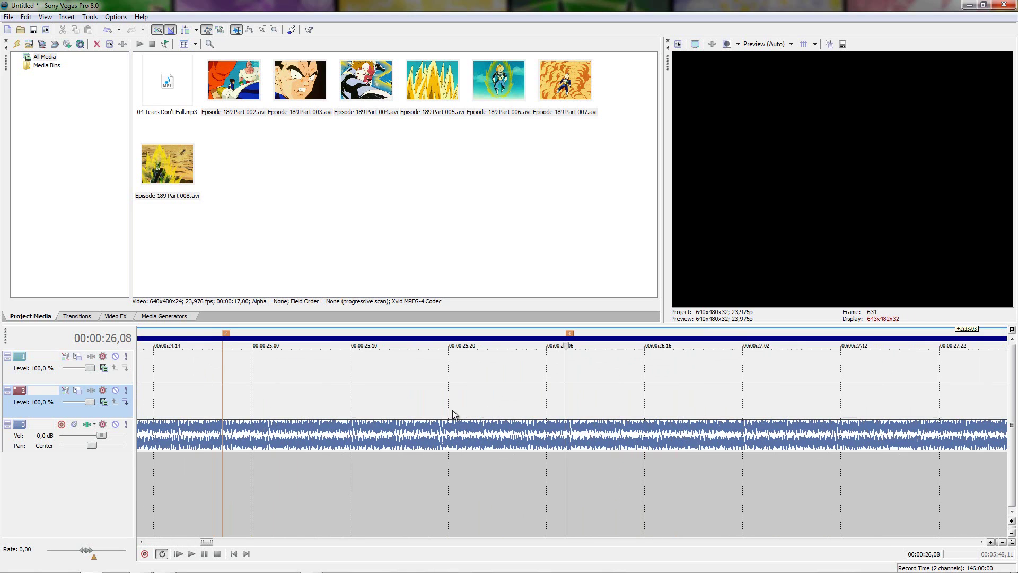
Select the time range between the second and third markers and play that part of the song.
click(259, 402)
key(space)
key(space)
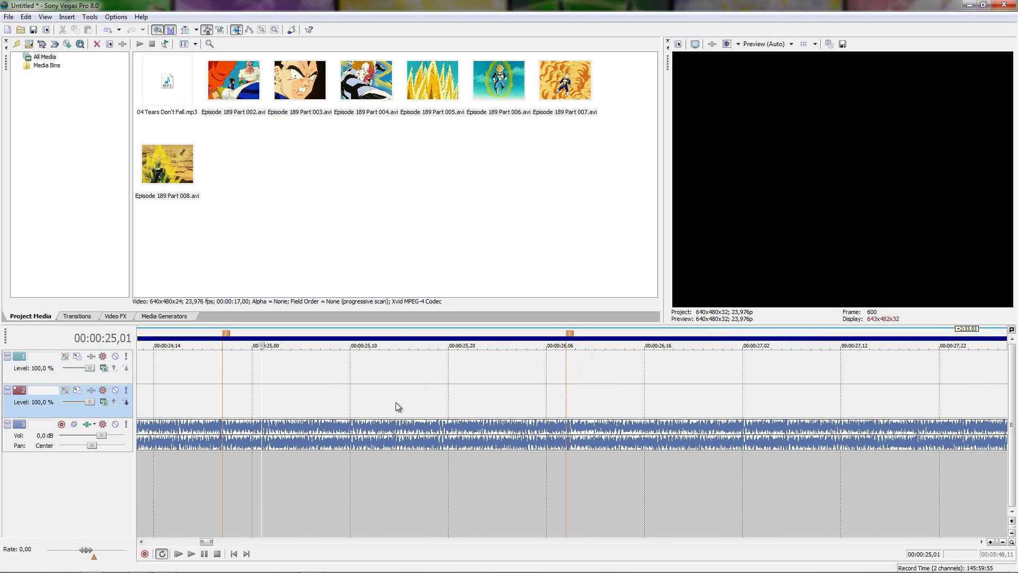
click(398, 402)
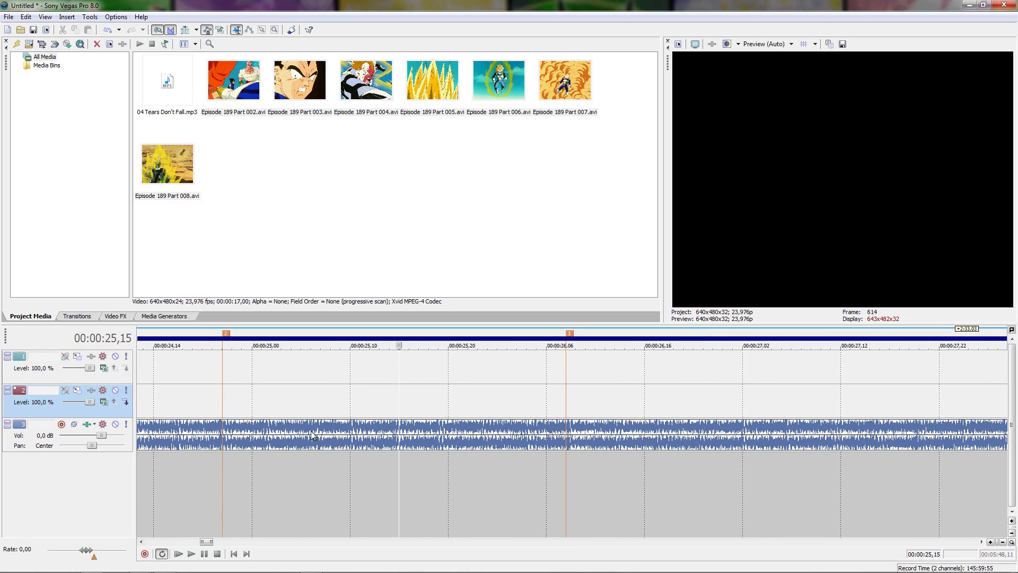
double_click(419, 501)
key(space)
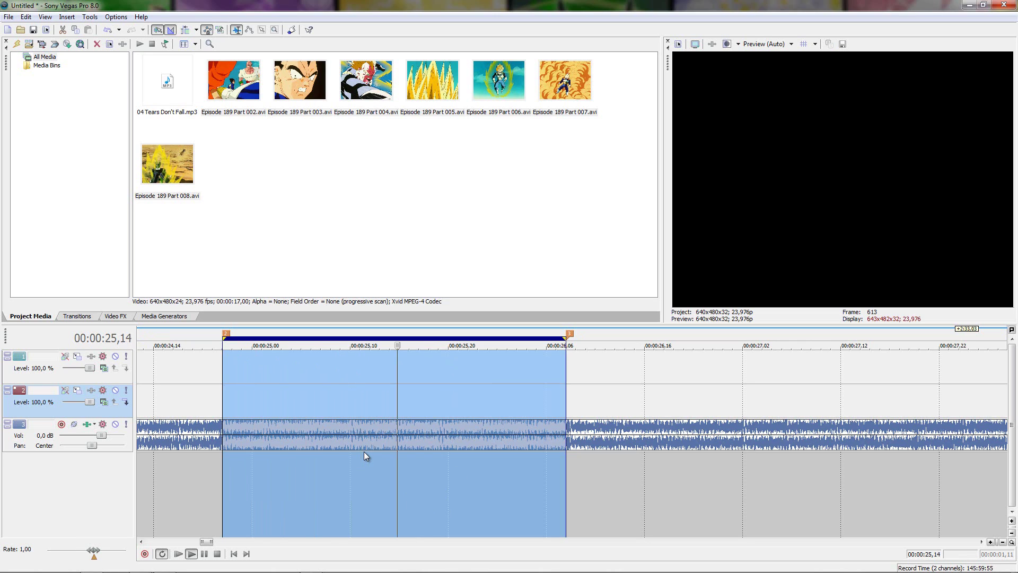
Stop playback and place a marker on the beat between the second and third markers, at about 00:00:25,15.
key(space)
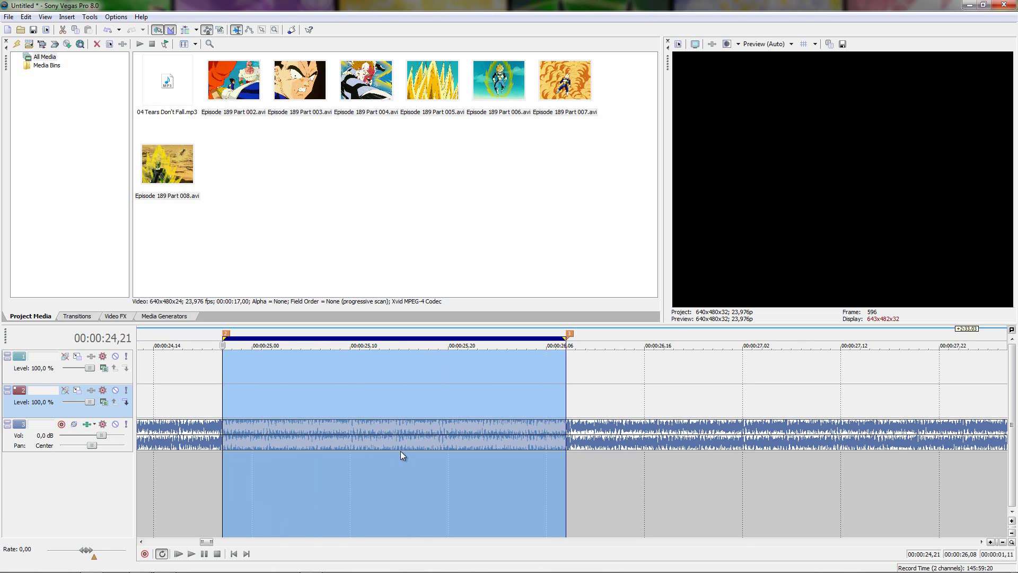
click(400, 407)
key(m)
click(458, 467)
scroll(493, 473, down, 2)
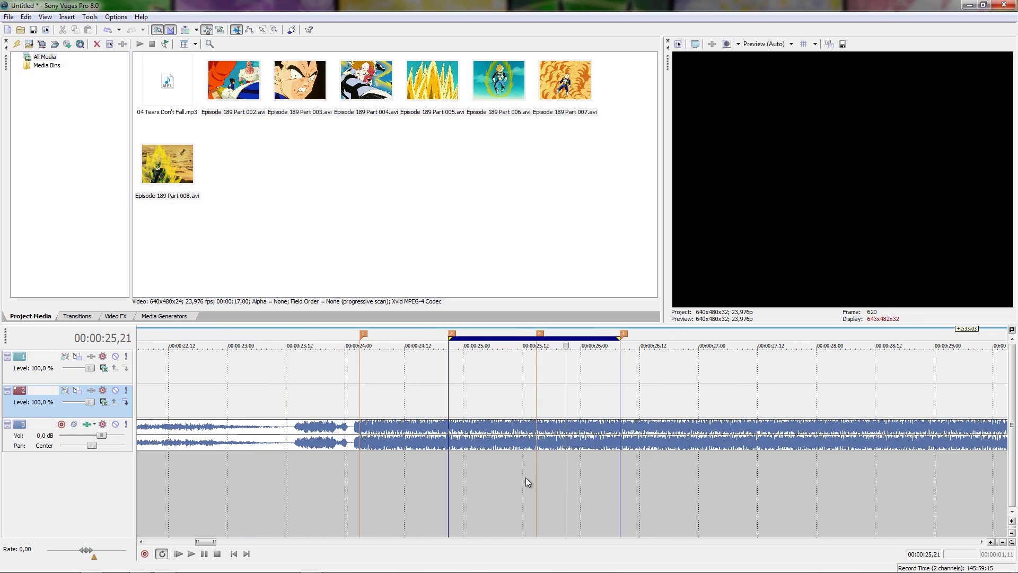
Select the range between the first and second markers and compare its length with the spacing of the other markers.
drag(698, 477, 277, 469)
click(358, 406)
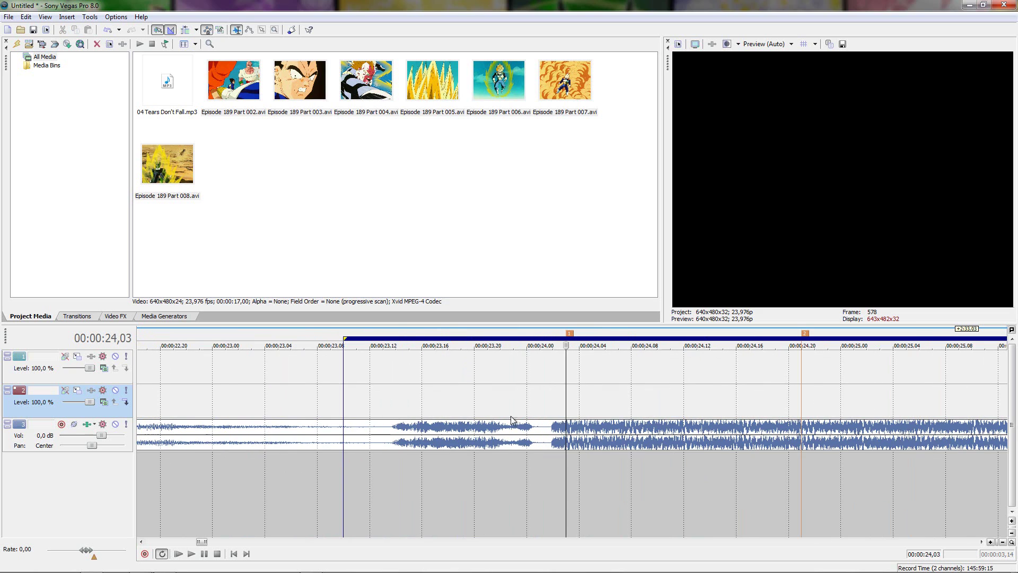
scroll(615, 408, up, 3)
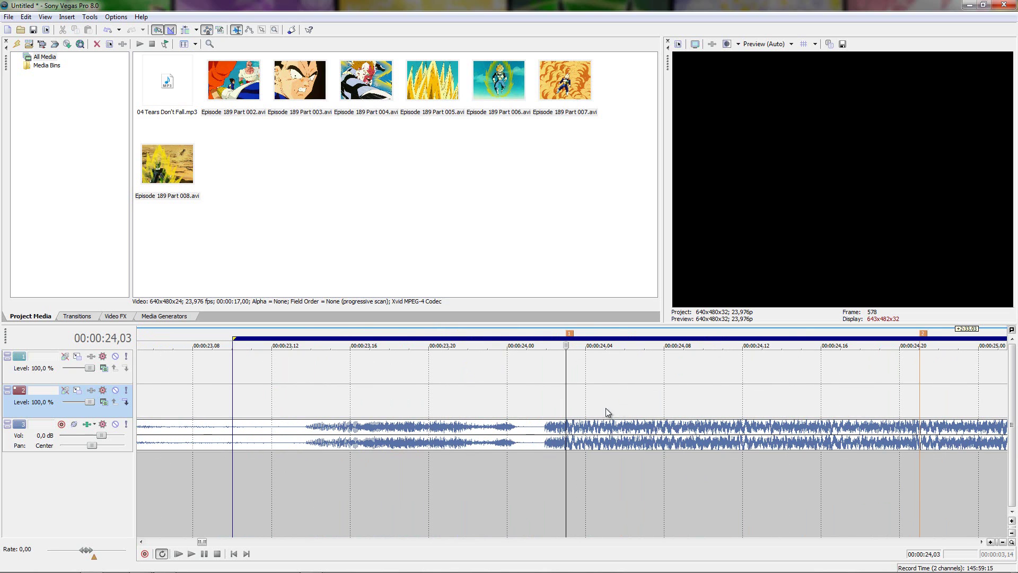
double_click(701, 521)
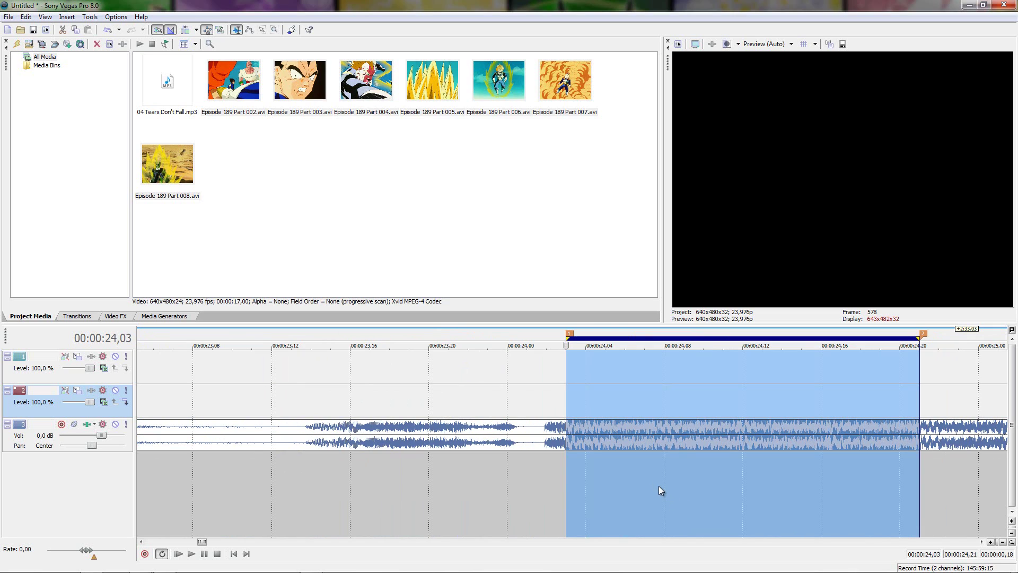
scroll(636, 492, down, 1)
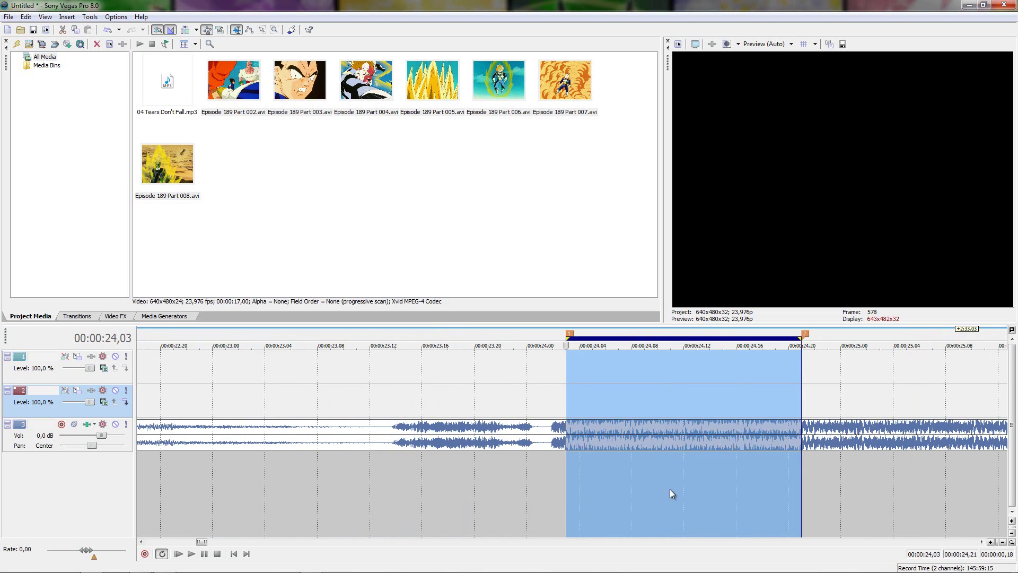
scroll(669, 488, down, 3)
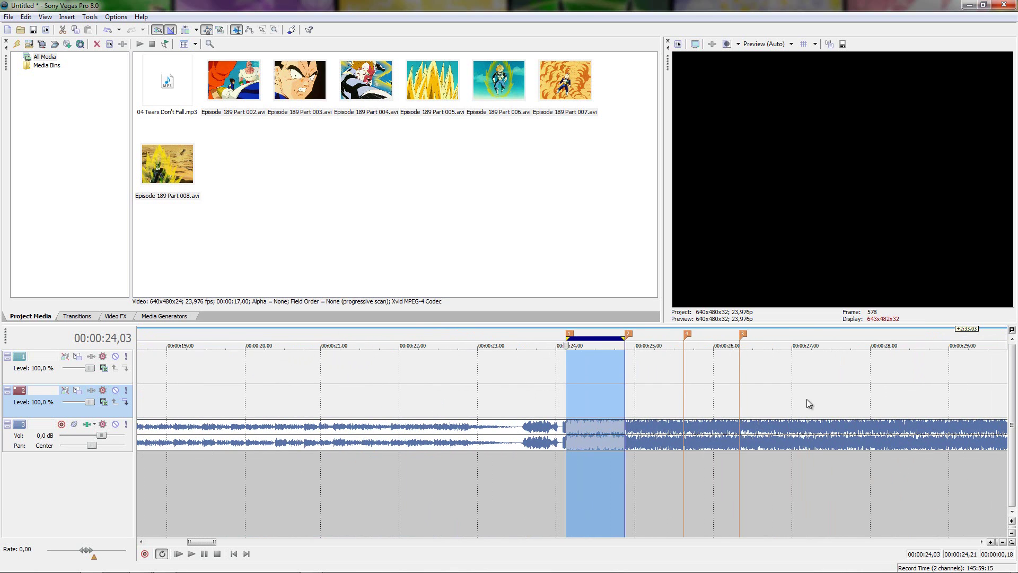
Examine the waveform where the loud part of the song begins, around the first marker.
drag(808, 404, 545, 409)
scroll(654, 414, up, 4)
click(658, 409)
scroll(657, 410, up, 4)
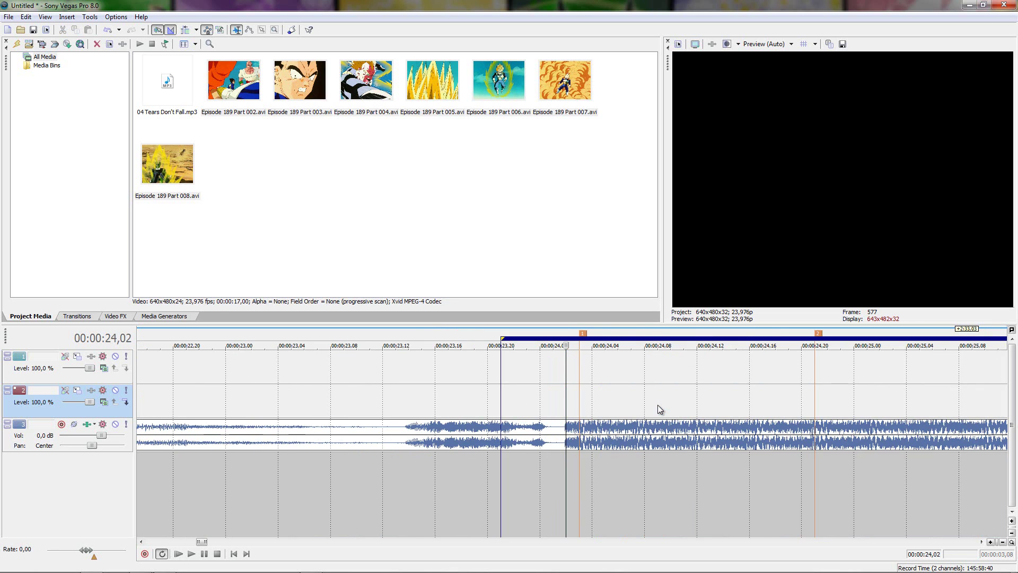
click(698, 406)
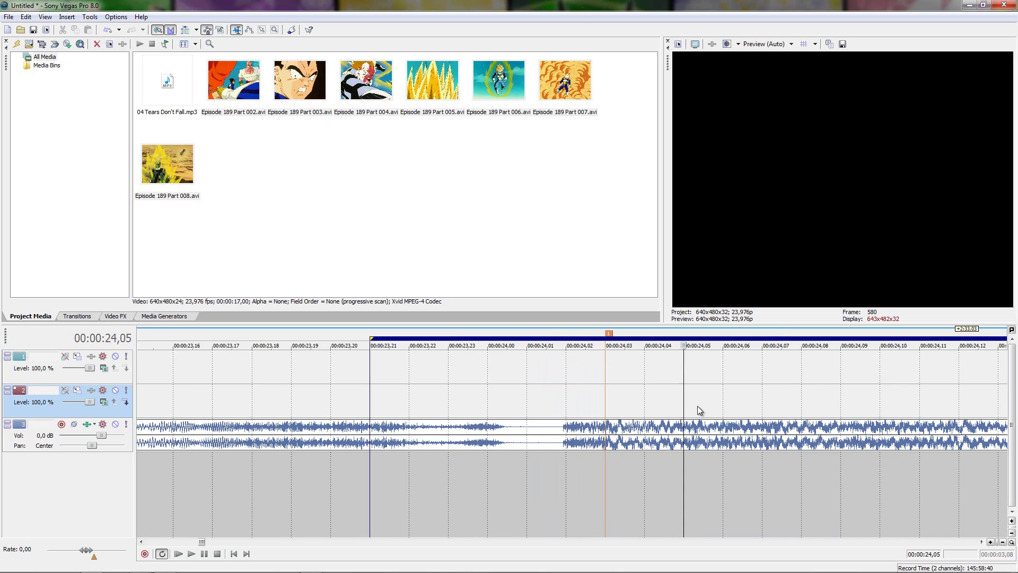
scroll(698, 406, down, 2)
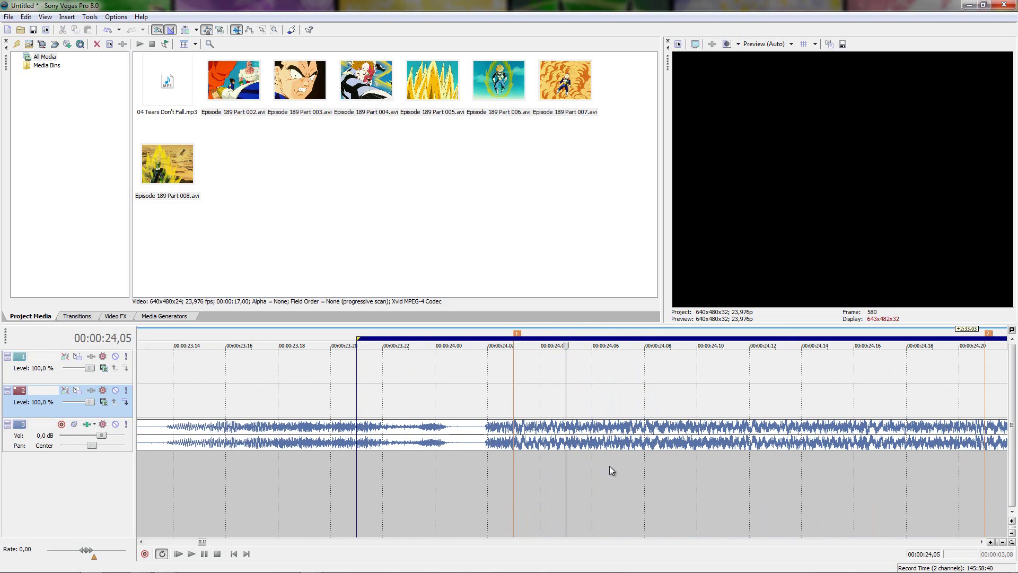
scroll(610, 470, down, 2)
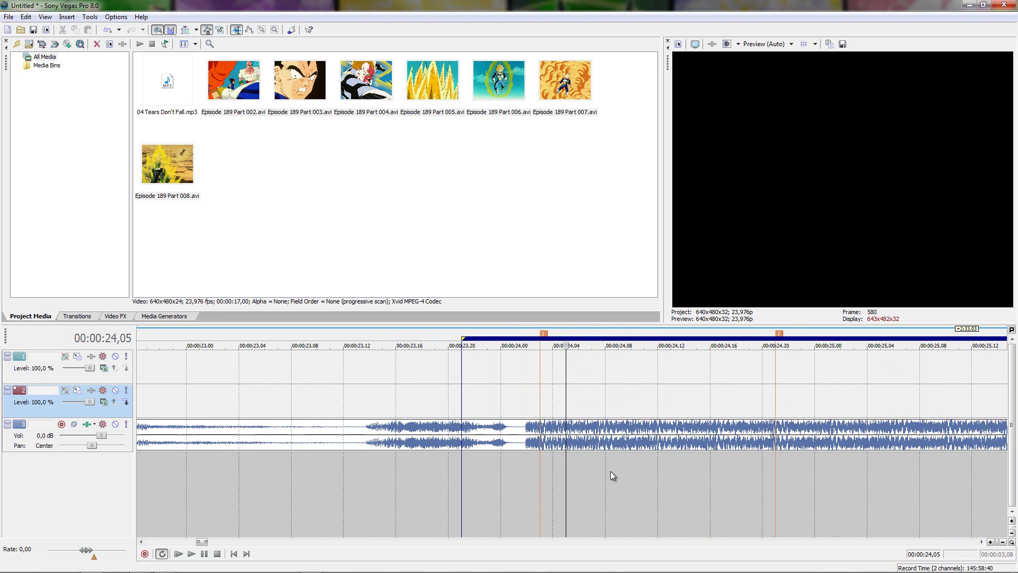
click(557, 393)
scroll(678, 414, down, 4)
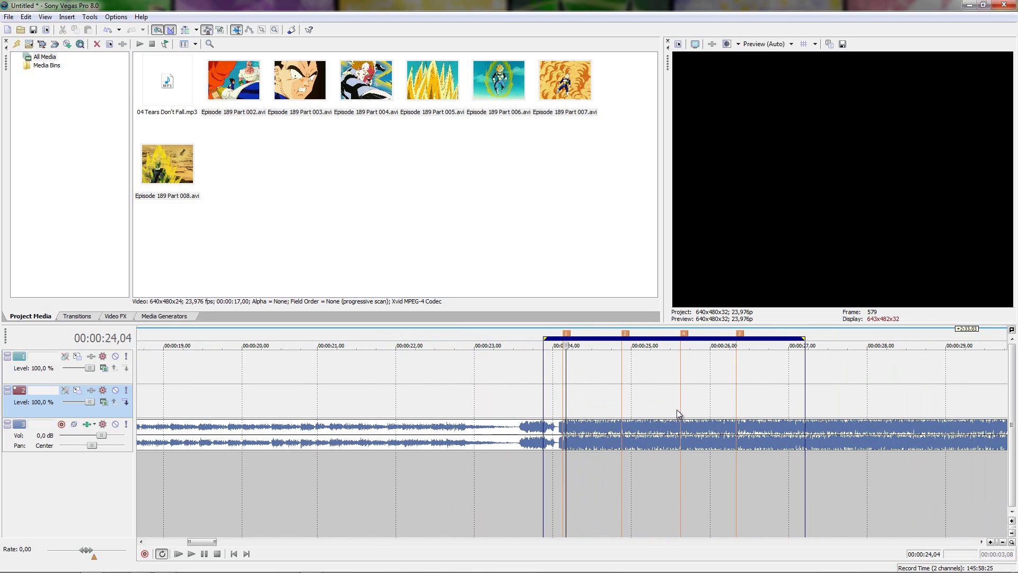
Play the song onward from the third marker and place a marker on the next beat at 00:00:27,02.
key(3)
scroll(764, 444, down, 2)
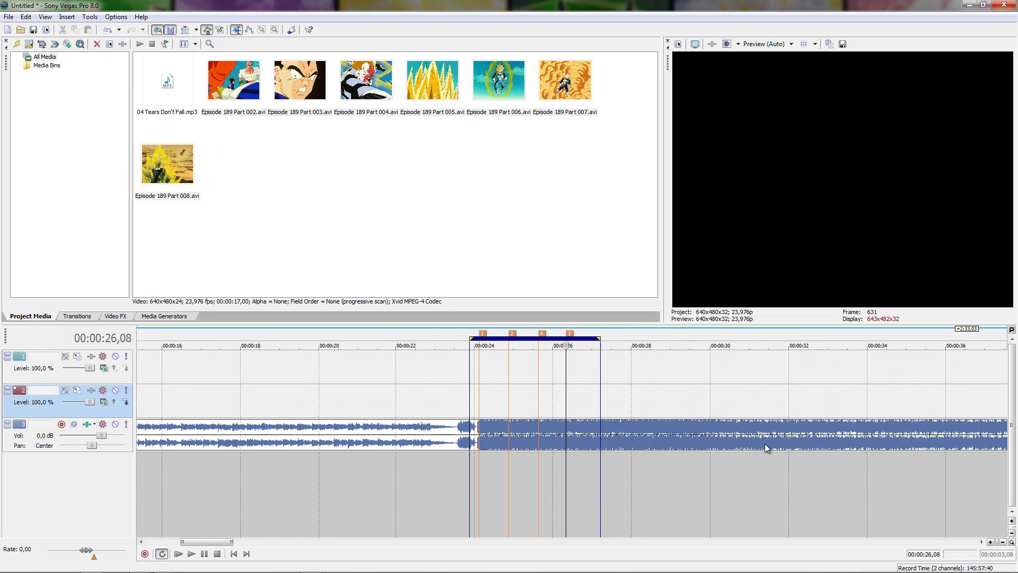
scroll(689, 477, up, 3)
double_click(609, 501)
scroll(614, 491, up, 3)
key(space)
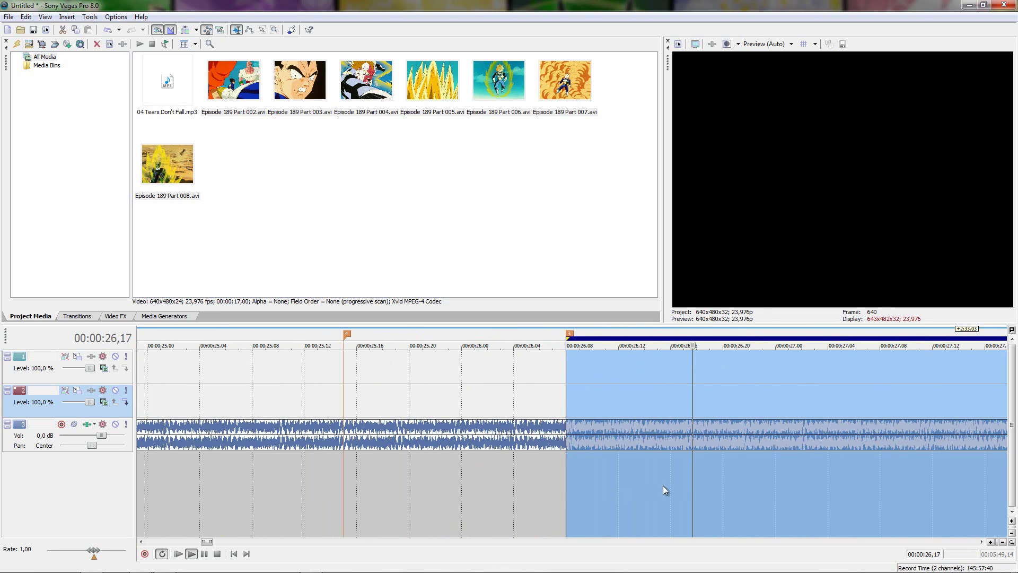
key(space)
click(772, 463)
key(space)
key(space)
click(802, 464)
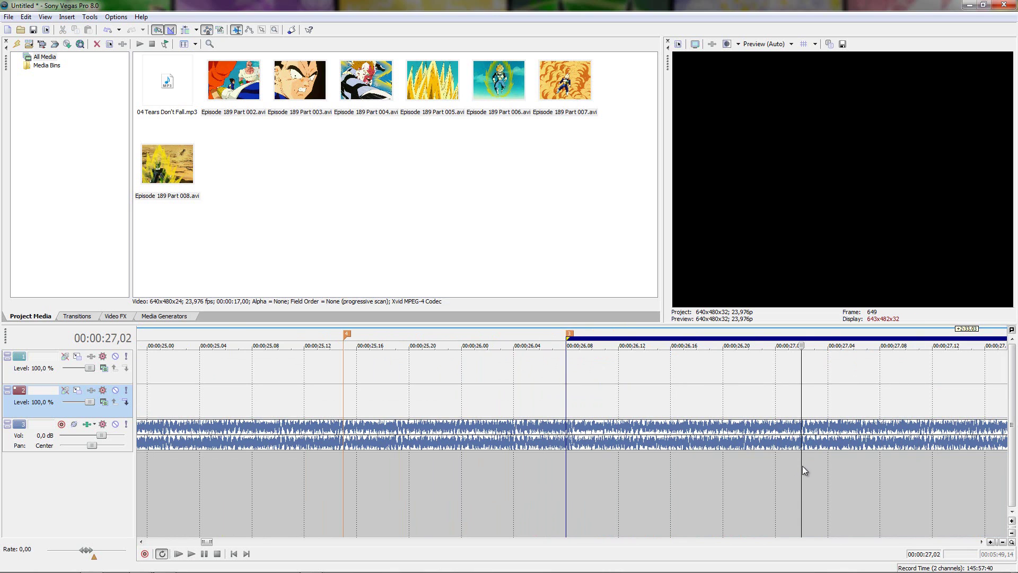
key(m)
click(811, 477)
Play the song from the marker at 00:00:27,02 and place a marker on the following beat at about 00:00:27,20.
scroll(772, 480, down, 3)
double_click(707, 485)
scroll(706, 483, up, 4)
key(space)
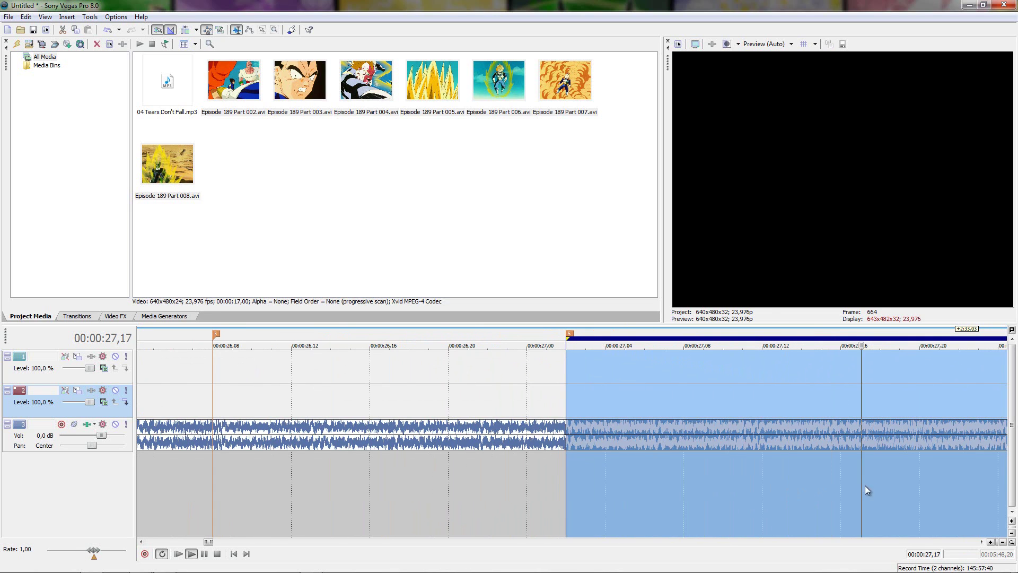
key(space)
click(917, 469)
key(m)
click(917, 502)
Play the song from the marker at 00:00:27,20 and place a marker on the next beat at 00:00:28,14.
scroll(764, 484, down, 2)
double_click(755, 485)
key(space)
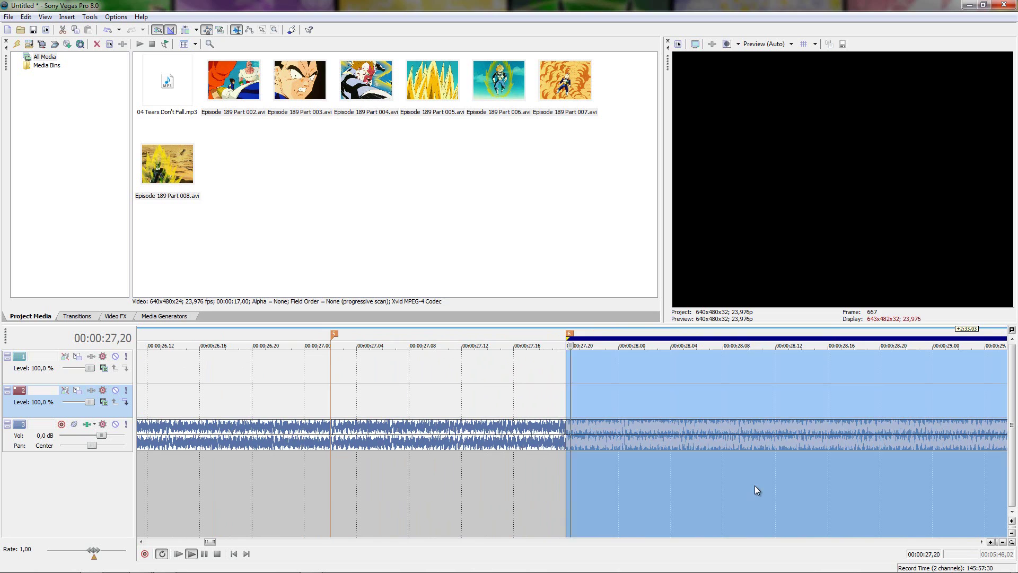
key(space)
click(800, 469)
scroll(797, 485, down, 1)
scroll(537, 490, up, 3)
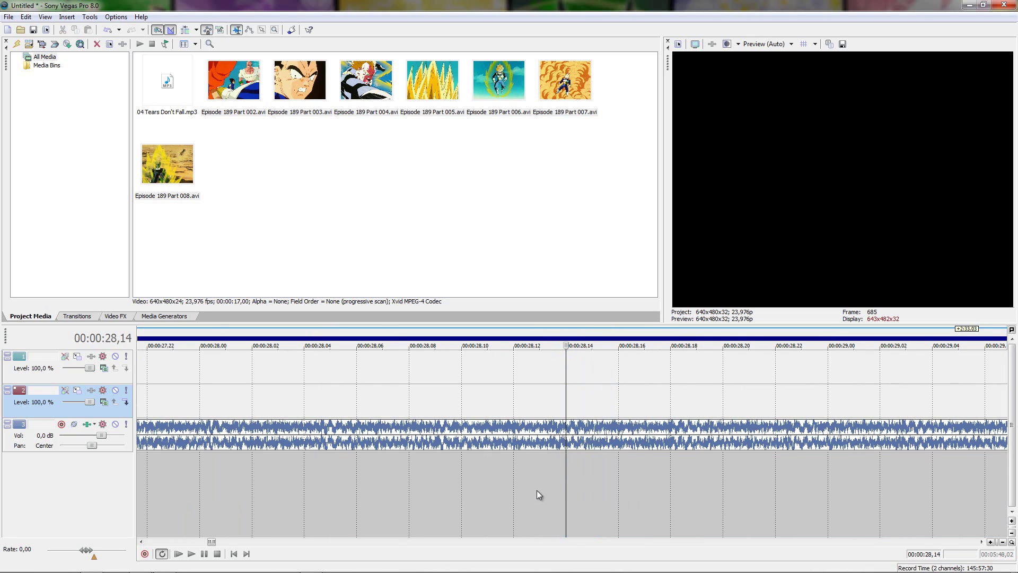
key(m)
Play the song from the marker at 00:00:28,14 and place a marker on the next beat at 00:00:29,07.
scroll(546, 501, down, 3)
double_click(629, 488)
key(space)
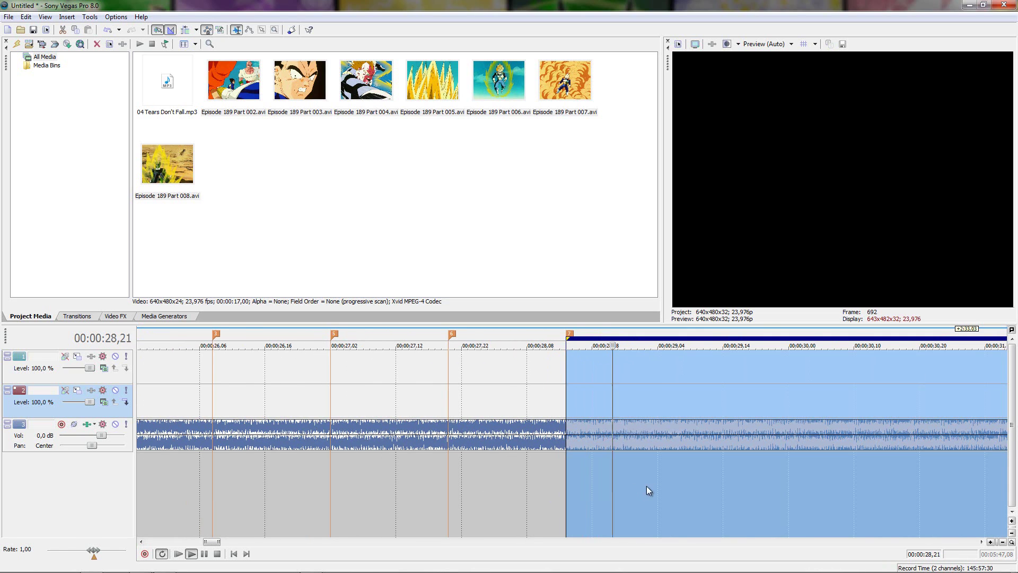
key(space)
click(672, 457)
scroll(672, 457, up, 2)
key(space)
key(space)
click(583, 460)
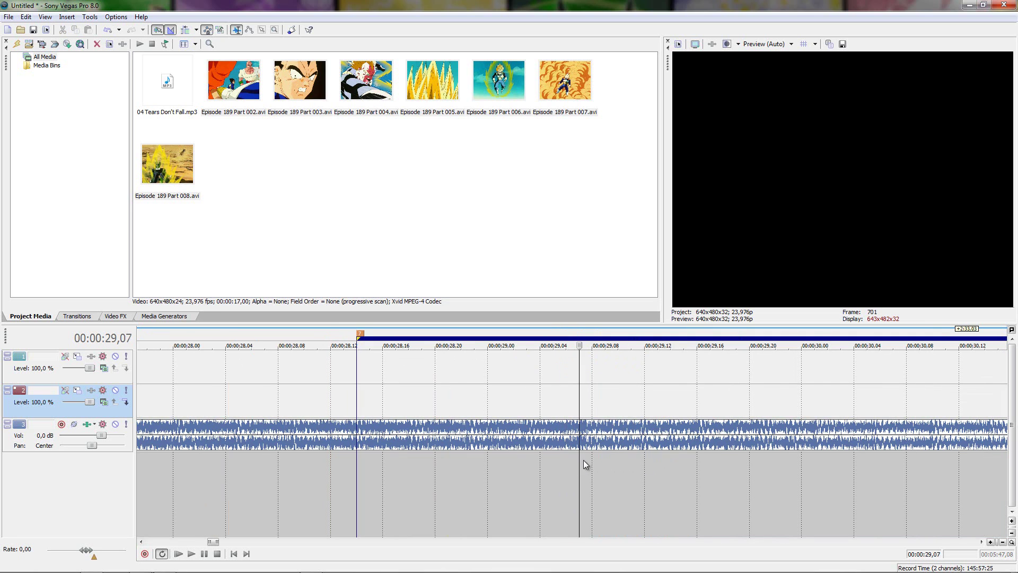
key(m)
Play the song past the marker at 00:00:29,07 and place a marker on the next beat at 00:00:30,01.
click(460, 483)
key(space)
scroll(638, 489, down, 2)
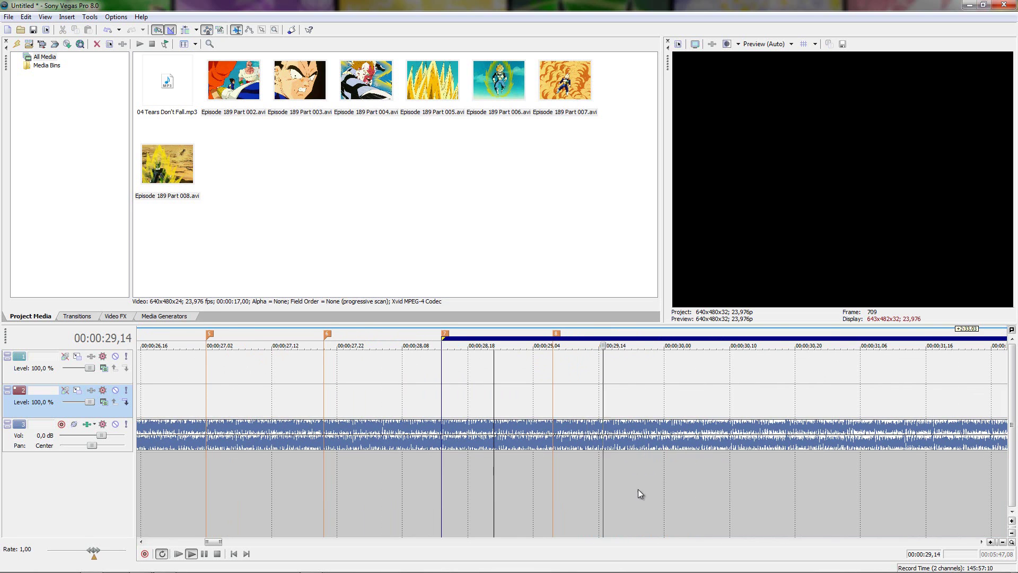
key(space)
click(670, 466)
scroll(670, 466, up, 2)
key(m)
Select the range between the markers at 00:00:29,07 and 00:00:30,01 and play that part of the song.
scroll(393, 476, down, 1)
double_click(494, 488)
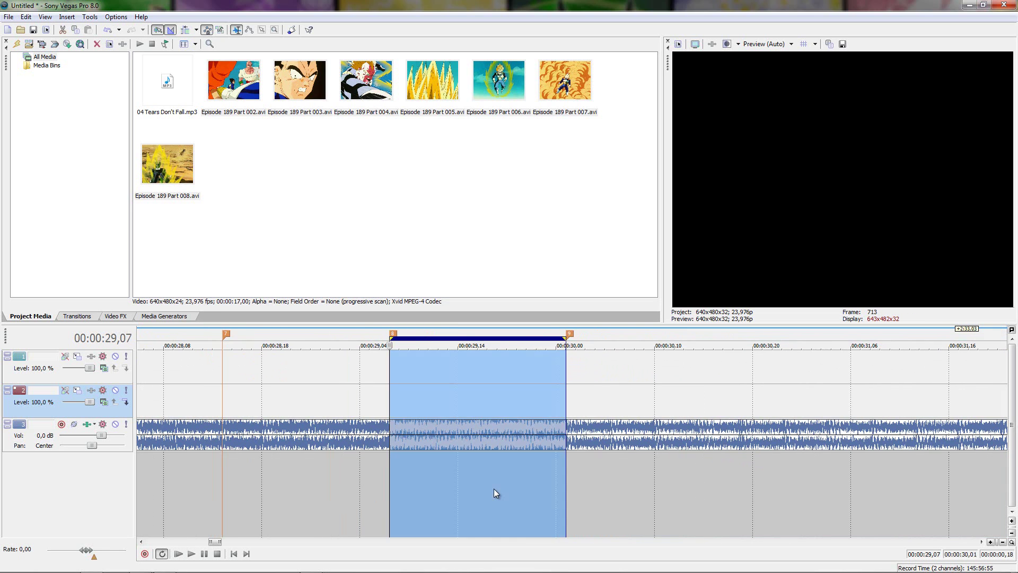
scroll(612, 469, up, 1)
scroll(620, 467, down, 1)
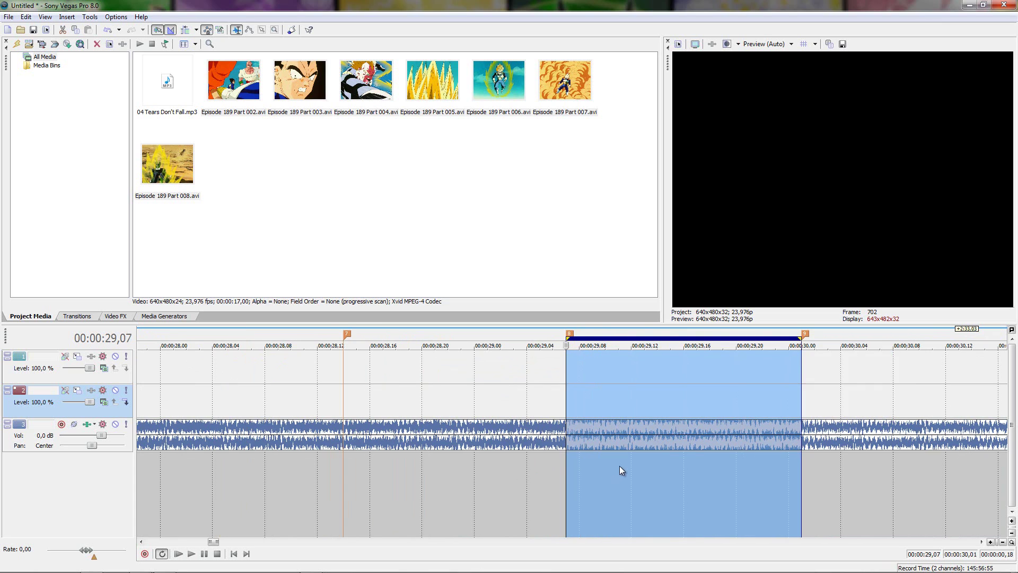
key(space)
key(space)
Place a run of markers on the rapid beats, one every two frames from 00:00:29,10 to 00:00:30,00.
click(604, 464)
scroll(566, 472, up, 1)
click(547, 468)
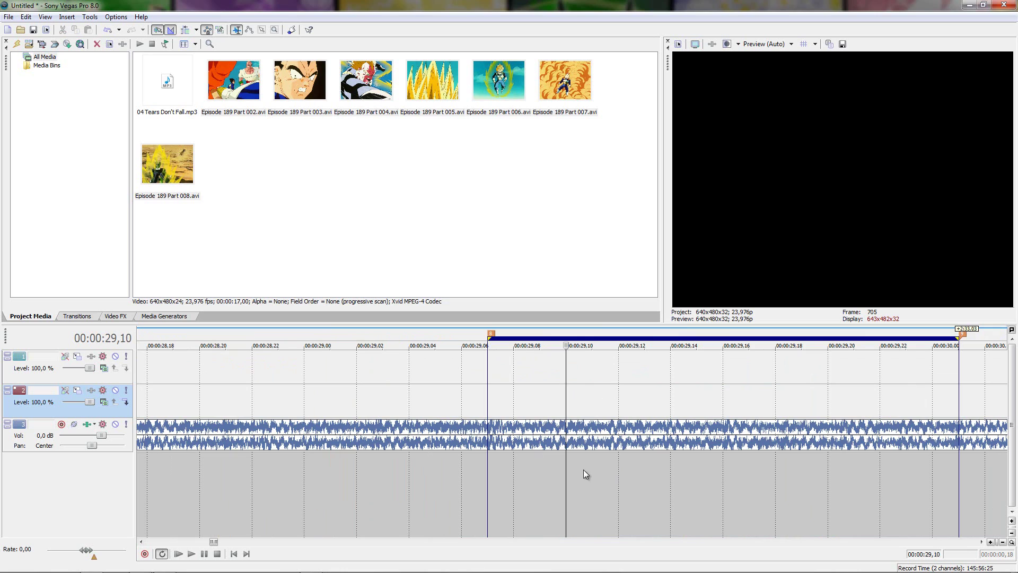
key(m)
click(617, 465)
key(m)
click(670, 467)
key(m)
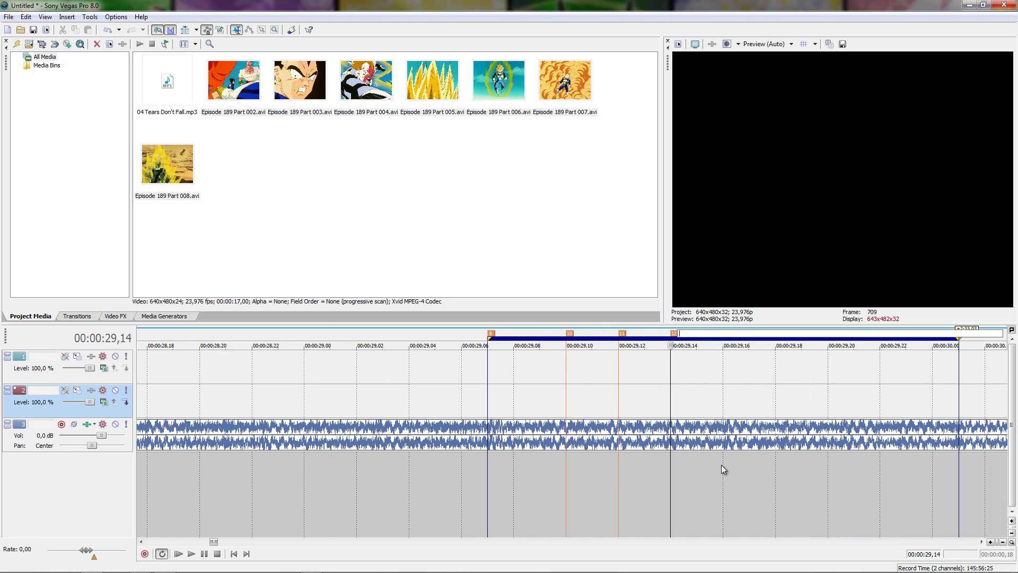
click(722, 465)
key(m)
click(776, 463)
key(m)
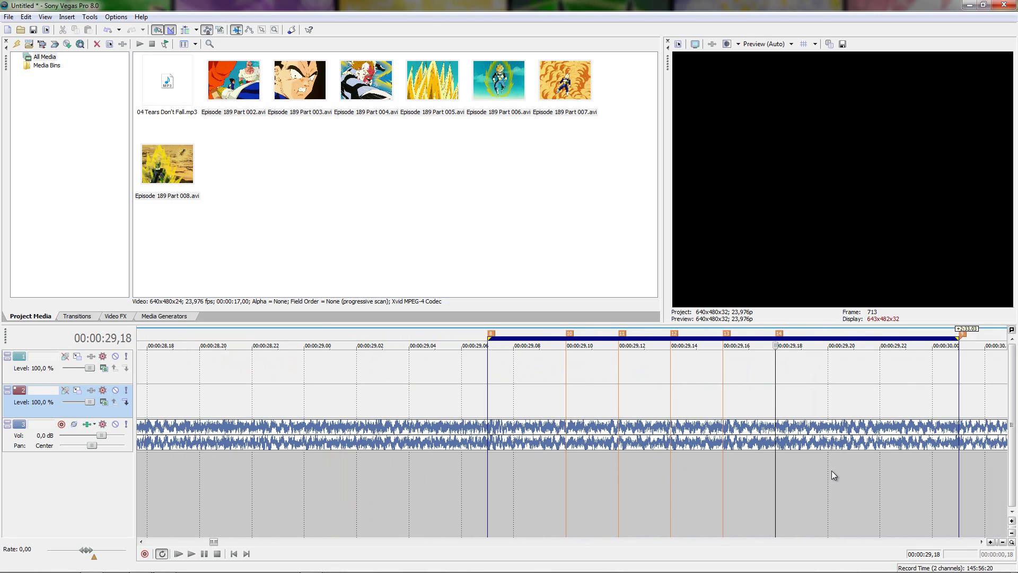
click(831, 470)
key(m)
click(878, 478)
key(m)
click(931, 477)
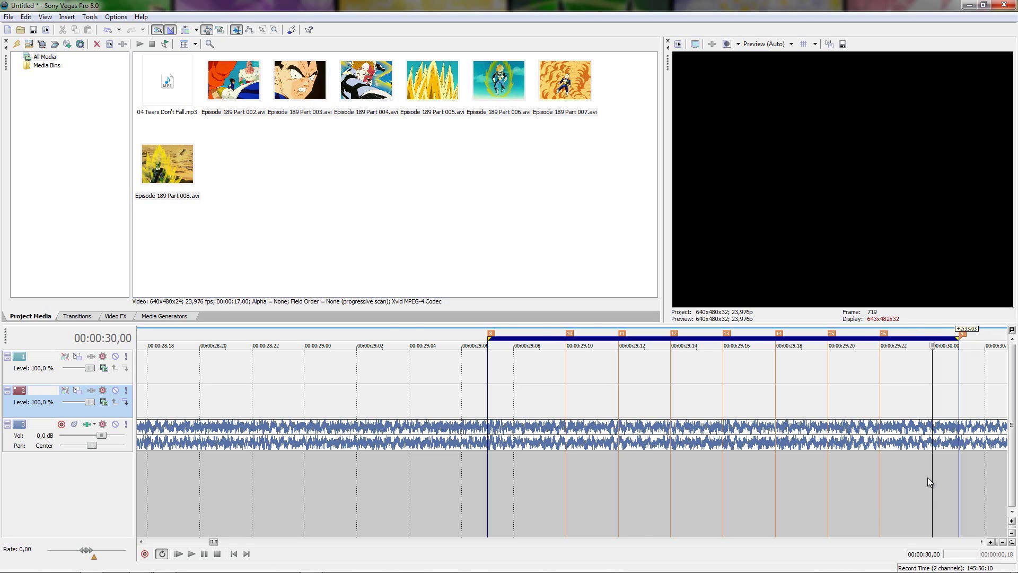
key(m)
Play the range around the rapid-beat markers and delete the extra marker at 00:00:30,00.
scroll(927, 478, down, 2)
drag(671, 461, 252, 395)
key(space)
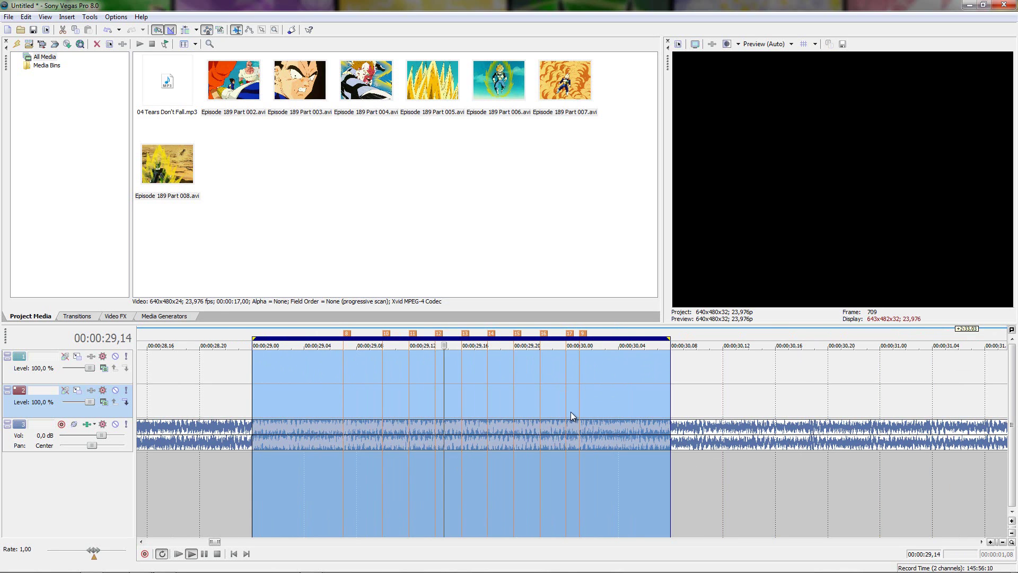
key(space)
right_click(570, 334)
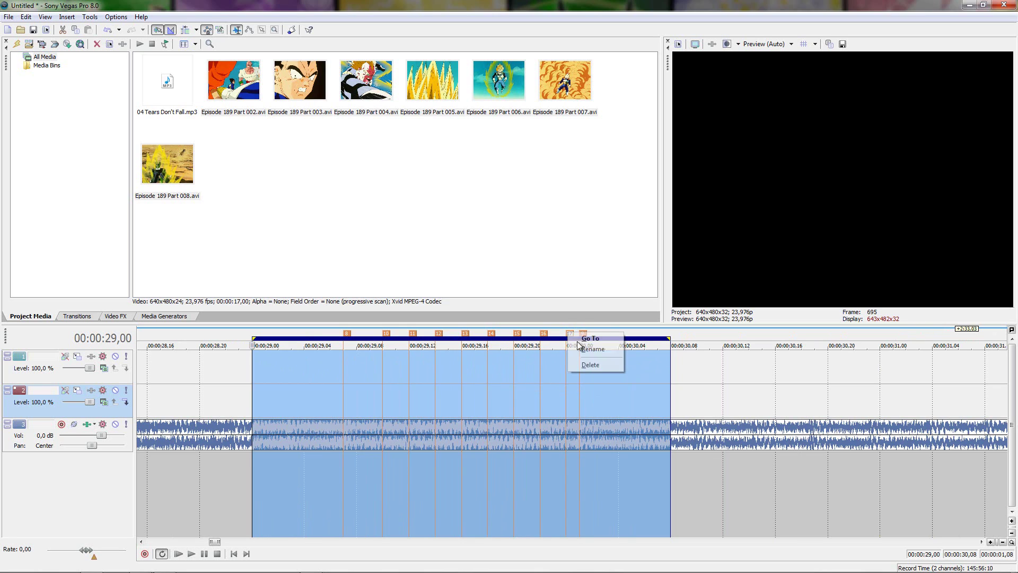
click(590, 365)
click(605, 394)
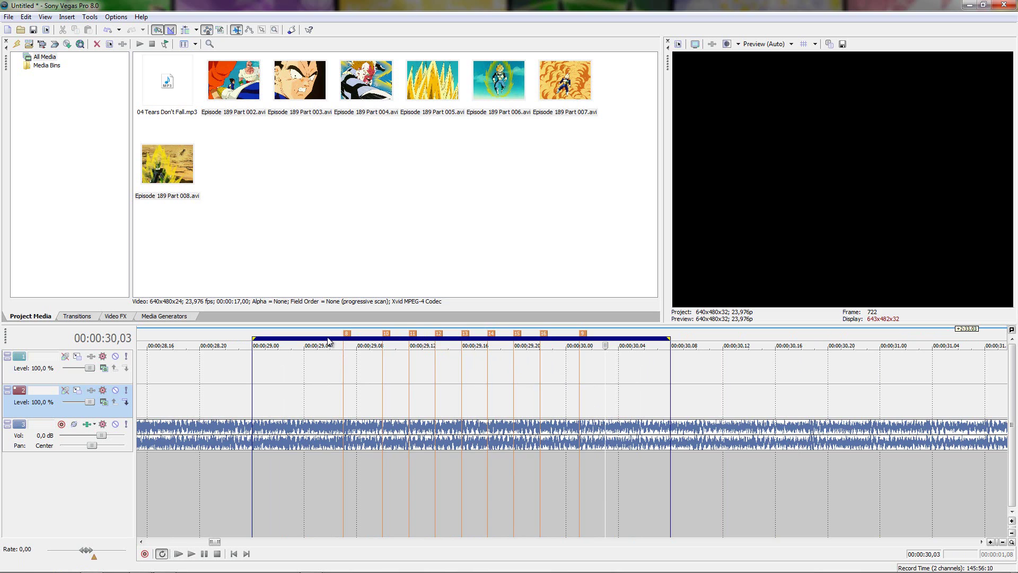
Look over the beat markers along the song and the options available for them.
right_click(582, 333)
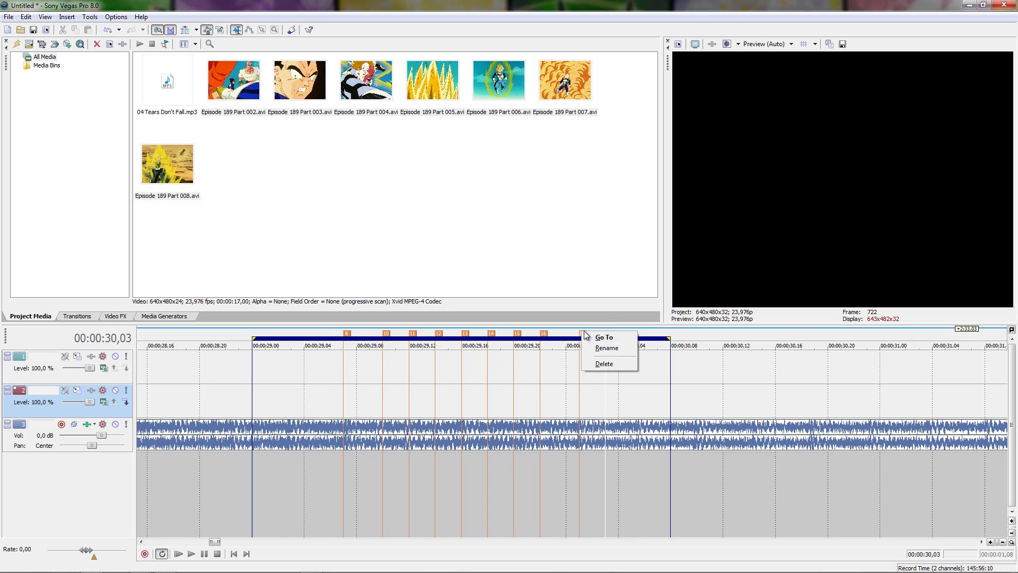
click(680, 372)
scroll(680, 372, down, 5)
click(405, 380)
scroll(507, 367, up, 3)
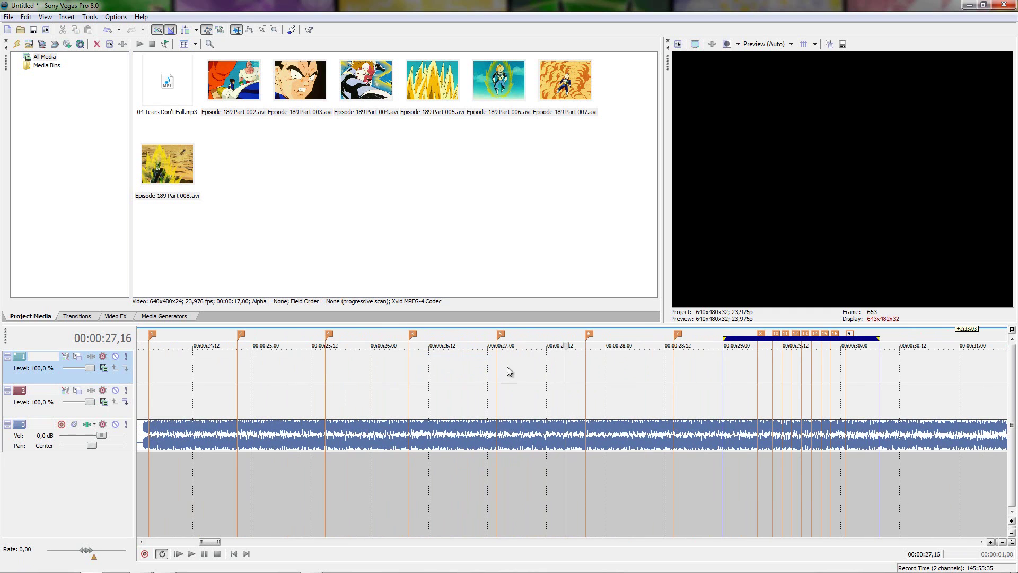
right_click(503, 335)
click(393, 399)
scroll(411, 391, down, 3)
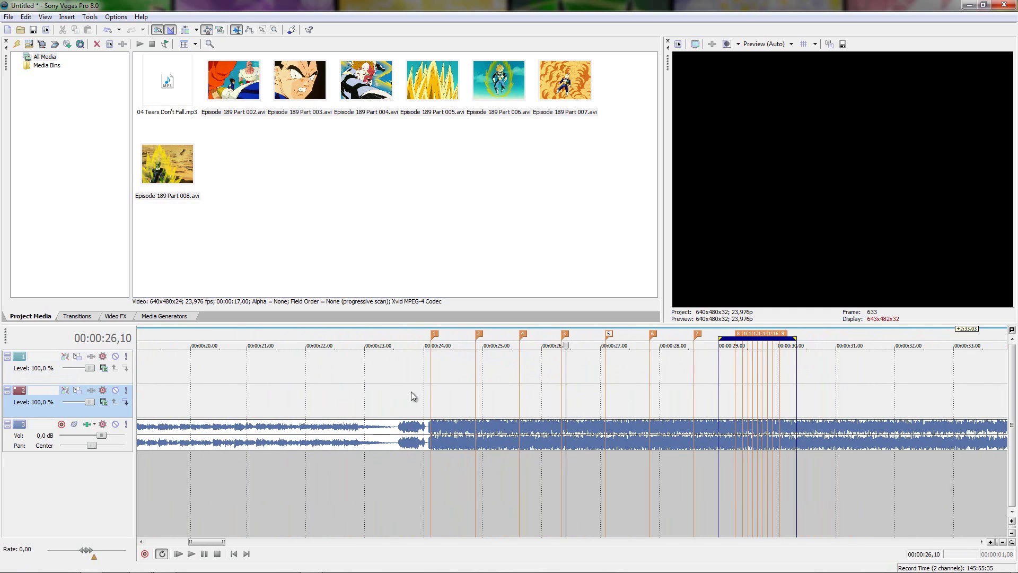
Name the first beat marker at 00:00:24,03 "Action Part".
click(430, 393)
scroll(429, 392, up, 10)
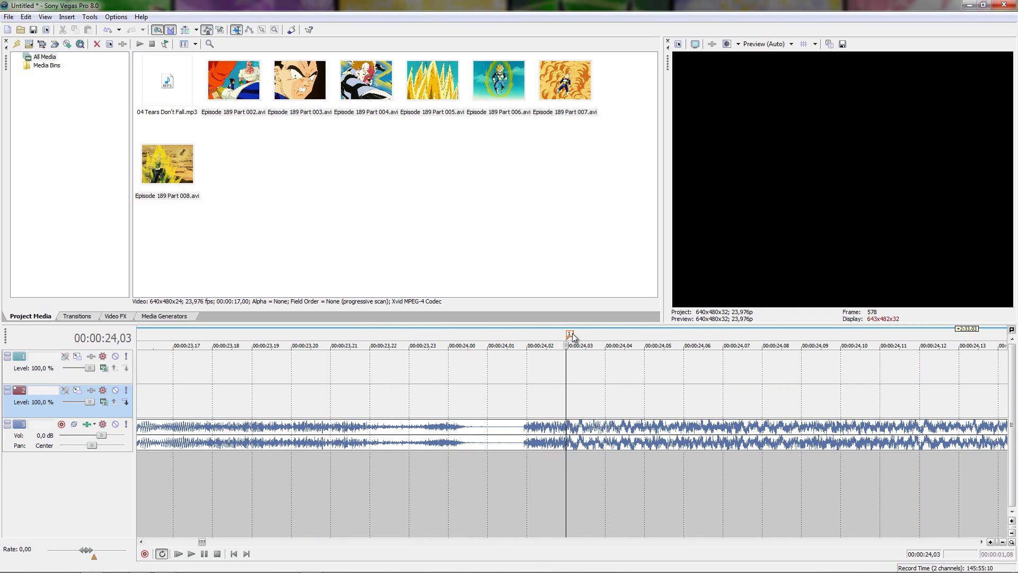
right_click(569, 334)
click(604, 355)
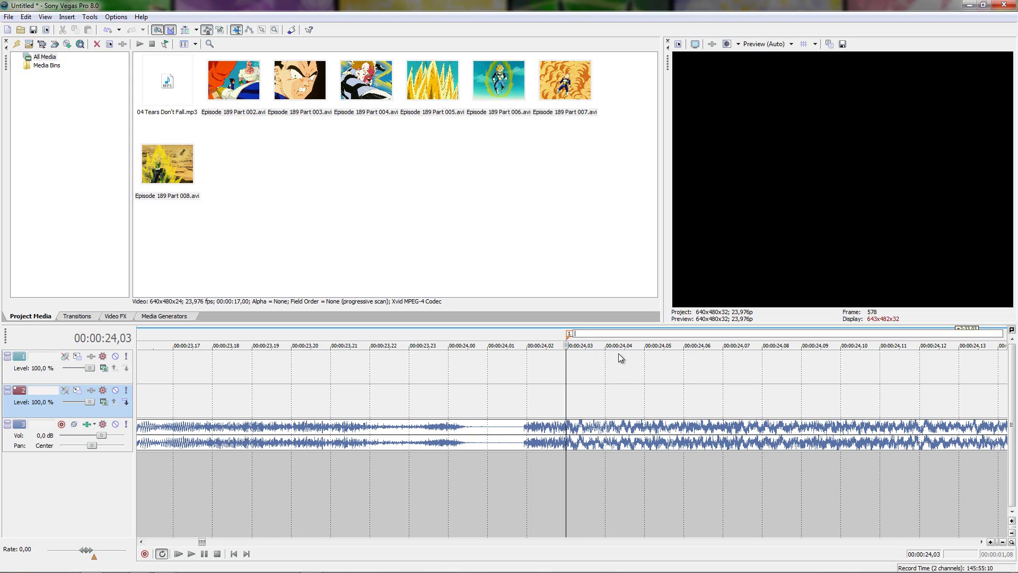
text(Action Part)
key(Return)
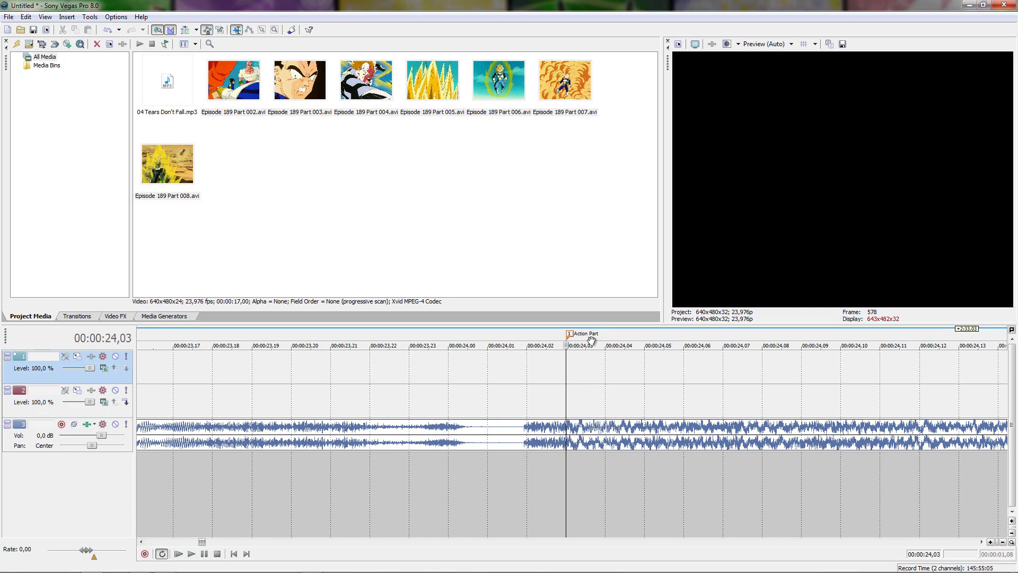
Look over the song's quiet intro and the change into the section that starts at the Action Part marker.
scroll(589, 358, down, 10)
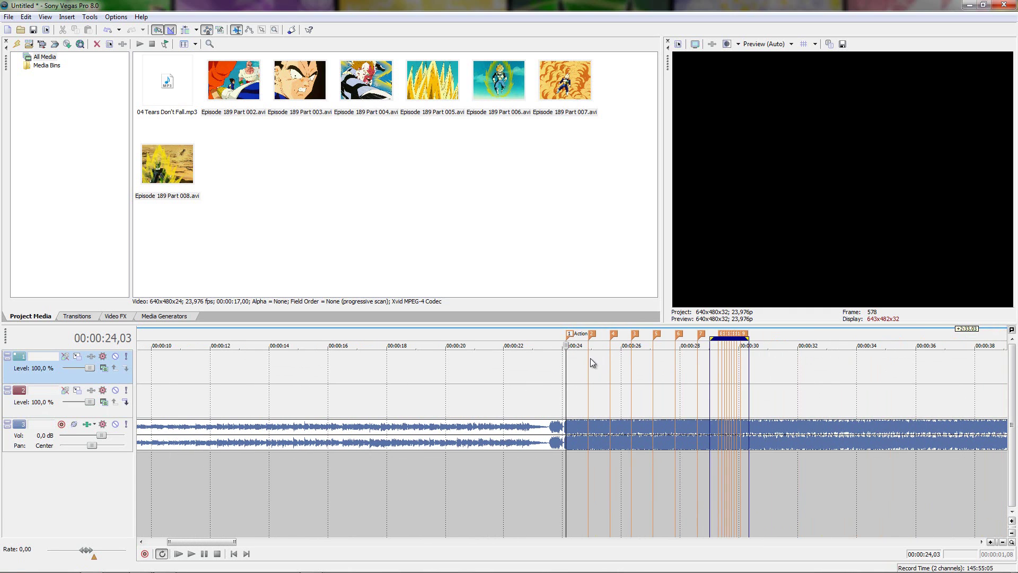
scroll(501, 387, down, 6)
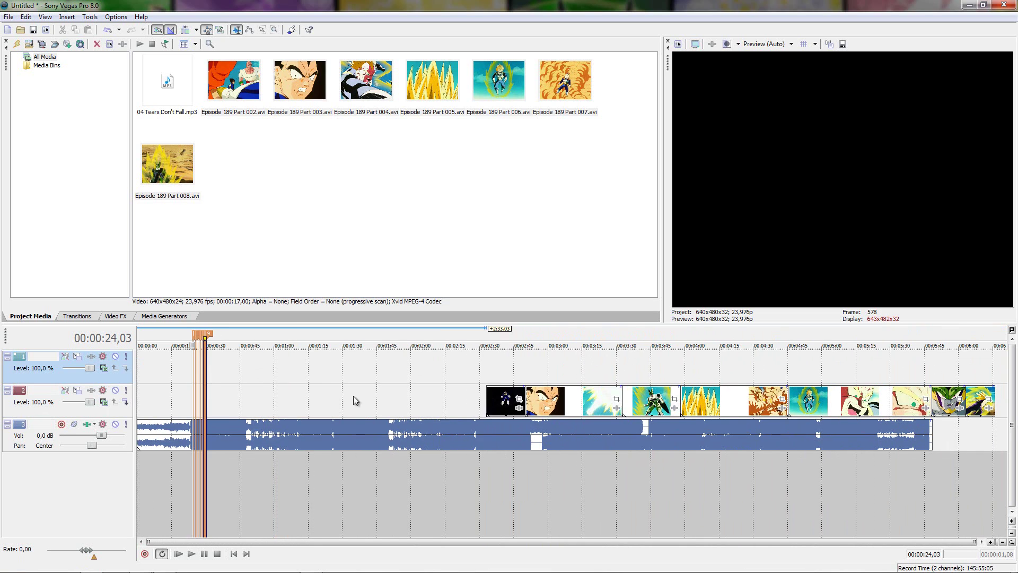
double_click(266, 412)
scroll(341, 425, up, 4)
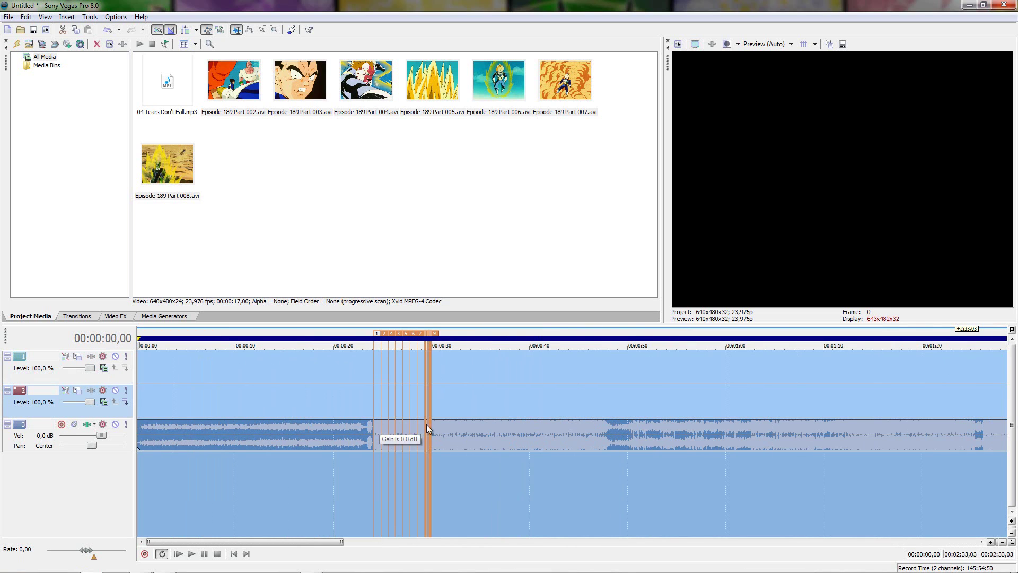
click(361, 414)
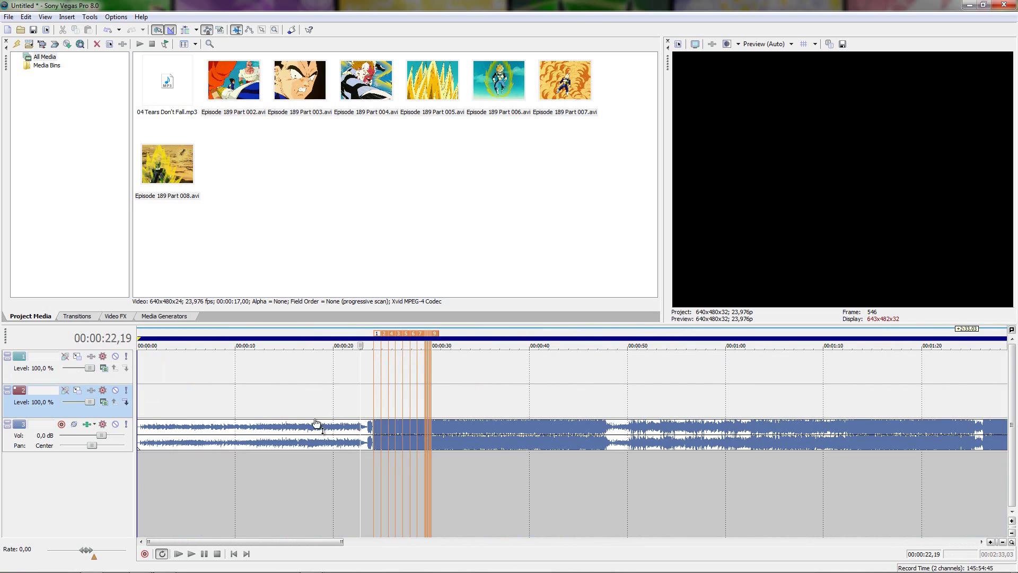
click(369, 409)
scroll(577, 404, up, 4)
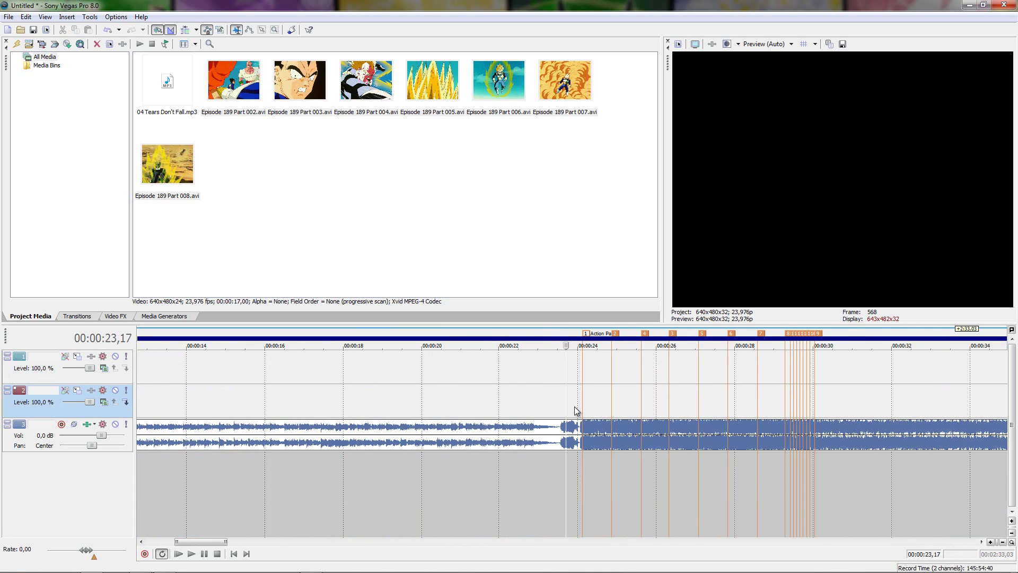
click(575, 409)
scroll(575, 410, up, 4)
scroll(686, 451, down, 10)
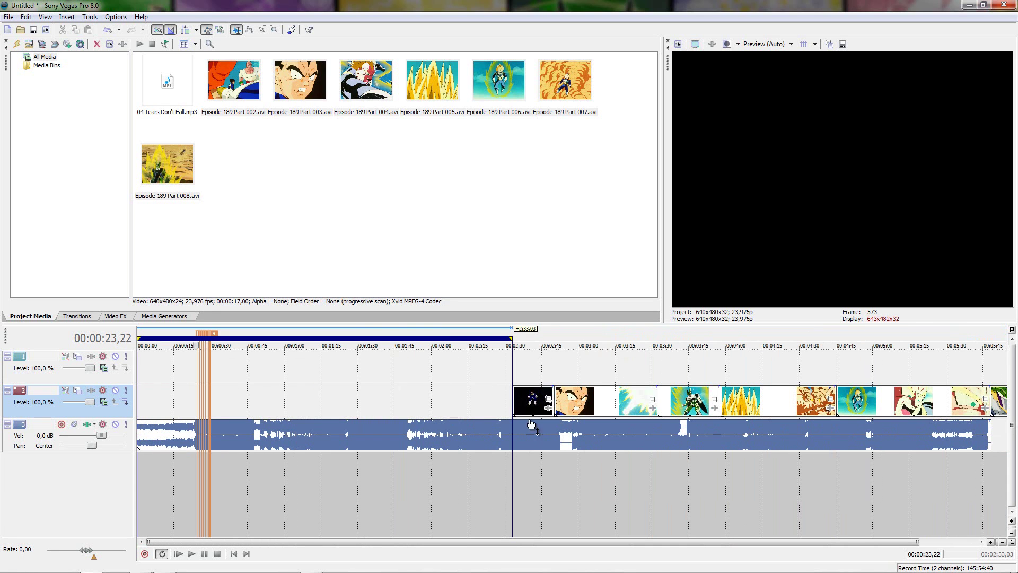
Move the Episode 189 clip that follows the first one on the second track to the Action Part marker.
click(526, 412)
drag(330, 402, 589, 368)
drag(605, 409, 246, 410)
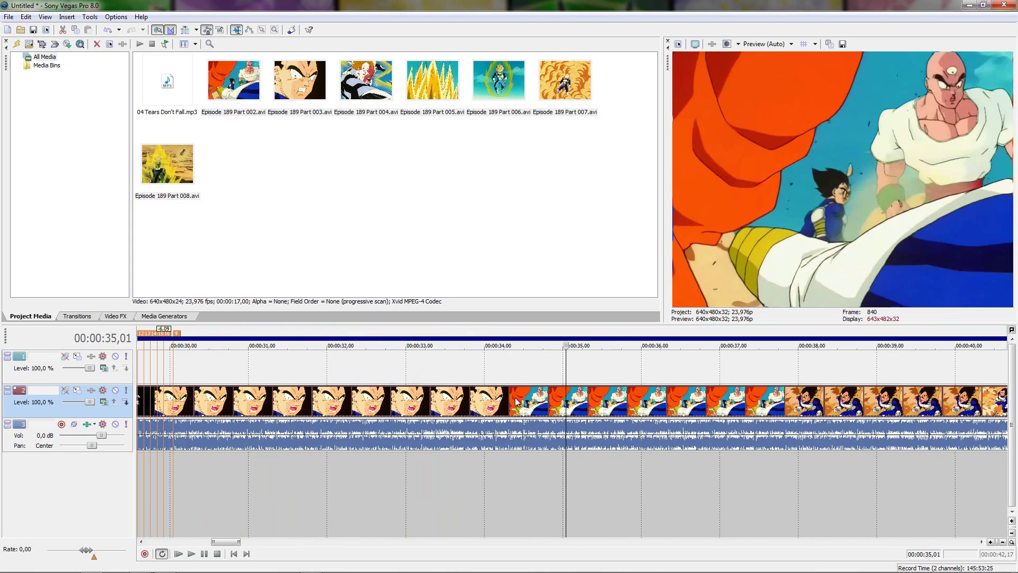
Split the clip at 00:00:36,18, where the shot of Vegeta's back begins, and delete the part before the cut.
click(699, 399)
scroll(698, 400, up, 6)
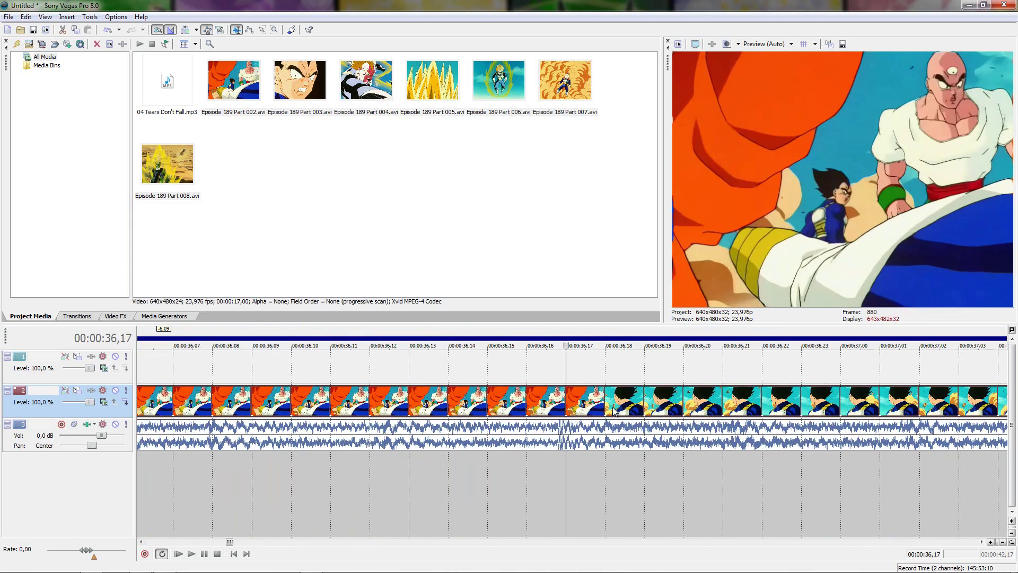
click(613, 406)
scroll(613, 406, up, 3)
key(s)
click(516, 413)
scroll(516, 414, down, 7)
key(Delete)
scroll(583, 414, down, 5)
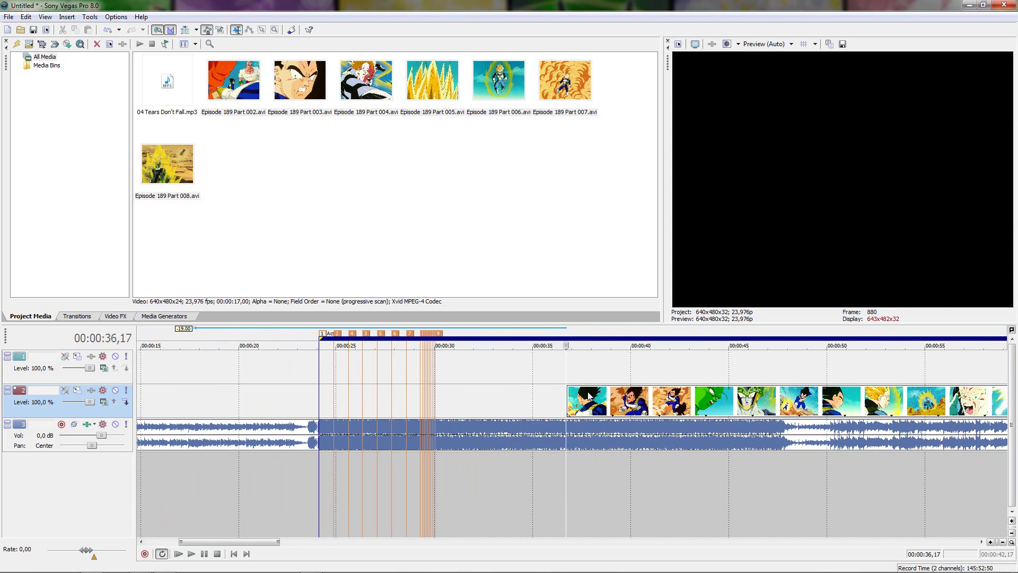
Try placing the trimmed clip earlier on the second track, around the Action Part marker.
scroll(574, 412, up, 6)
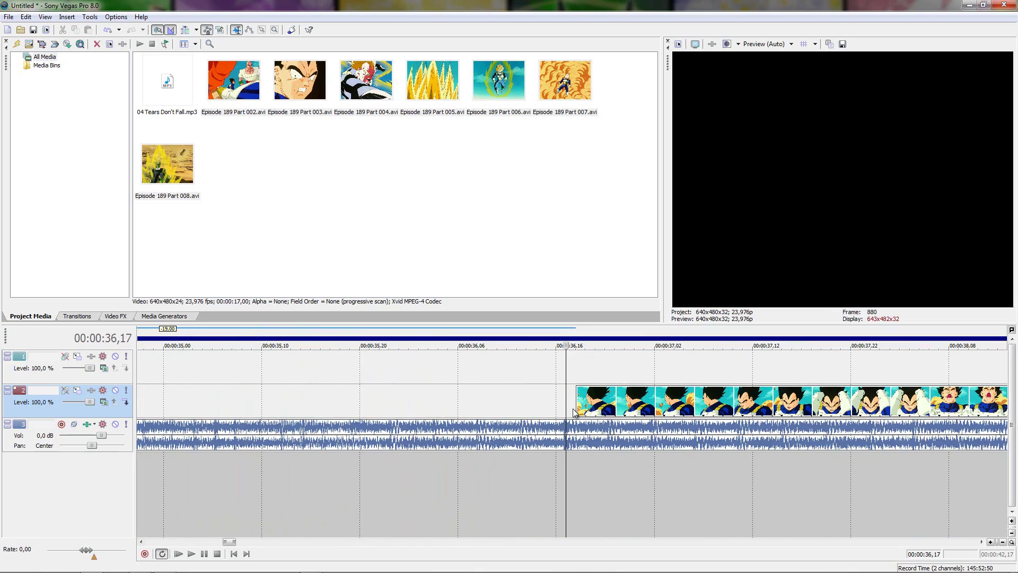
click(577, 407)
scroll(576, 406, down, 5)
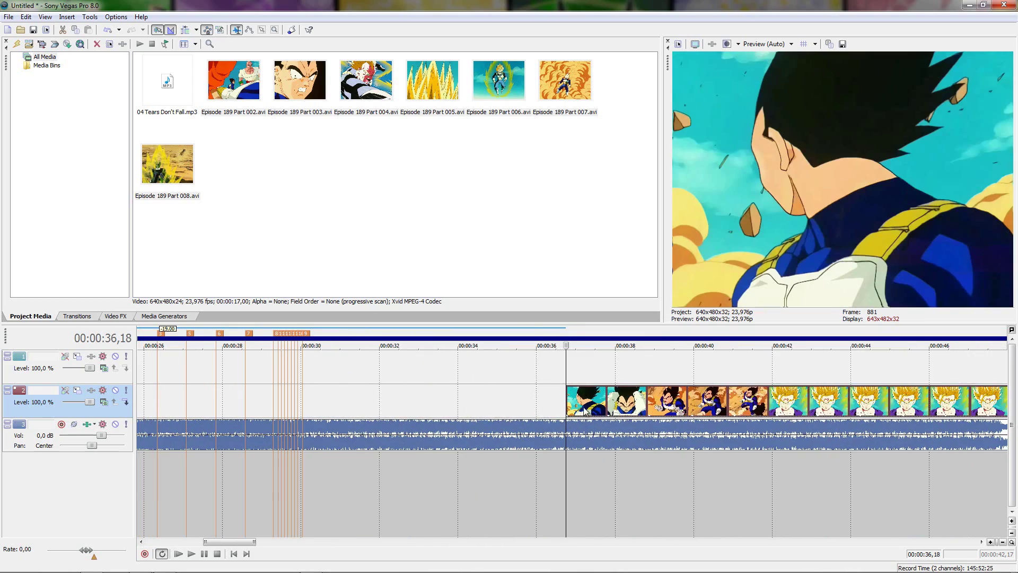
drag(577, 406, 551, 415)
click(517, 408)
scroll(517, 408, down, 7)
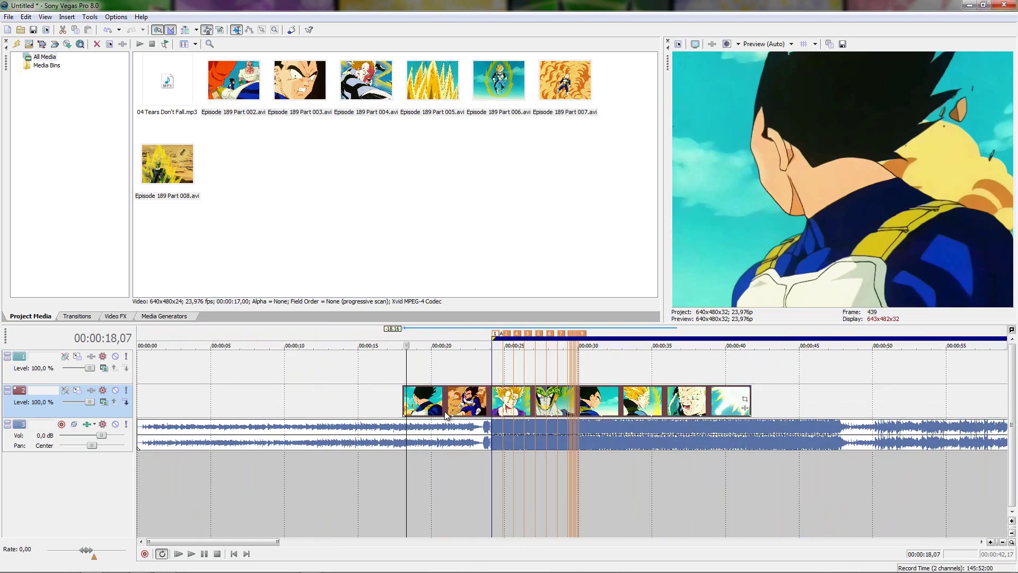
drag(226, 405, 511, 406)
Move the 17-second Episode 189 clip to the start of the first track and select its time range.
drag(581, 377, 150, 377)
double_click(150, 378)
scroll(352, 395, up, 6)
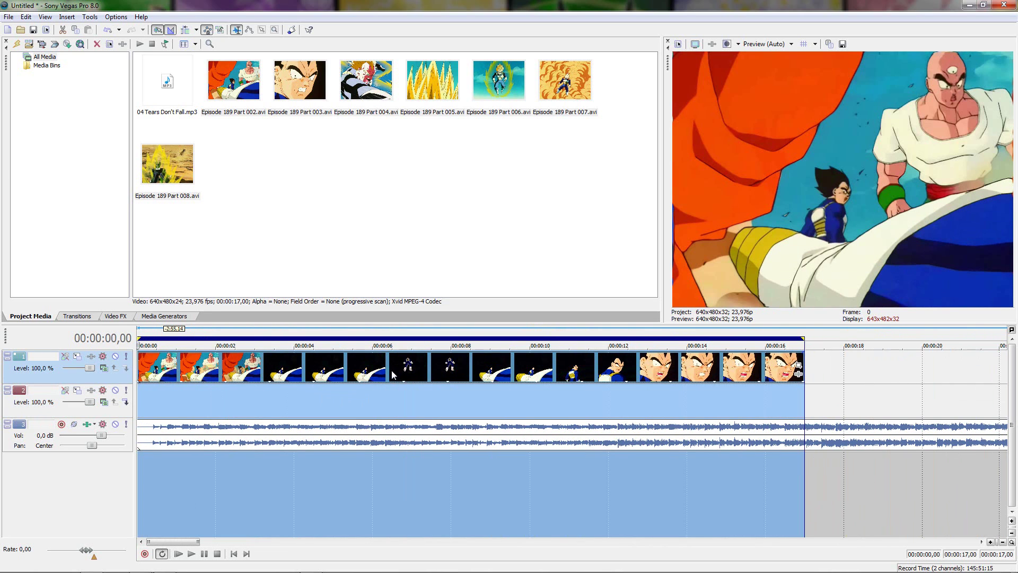
right_click(487, 400)
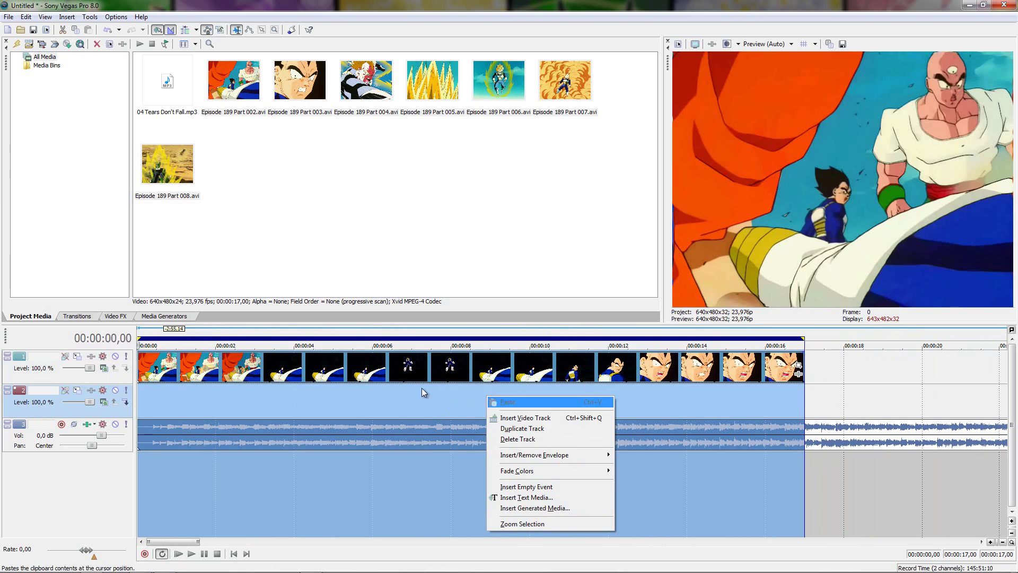
click(525, 524)
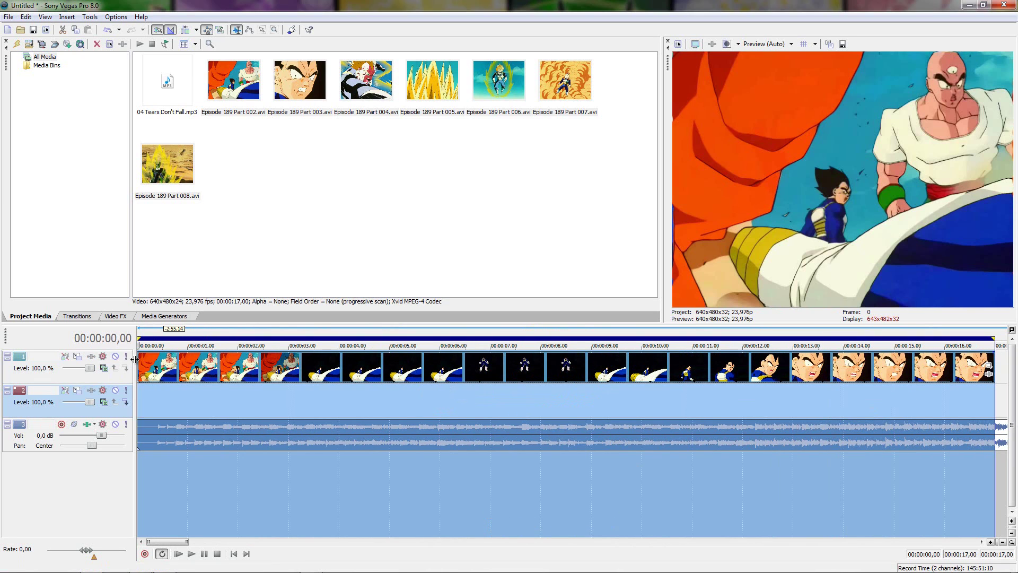
Find the frame where the floating figure shot ends and split the clip there at 00:00:09,00, selecting the first half.
click(387, 372)
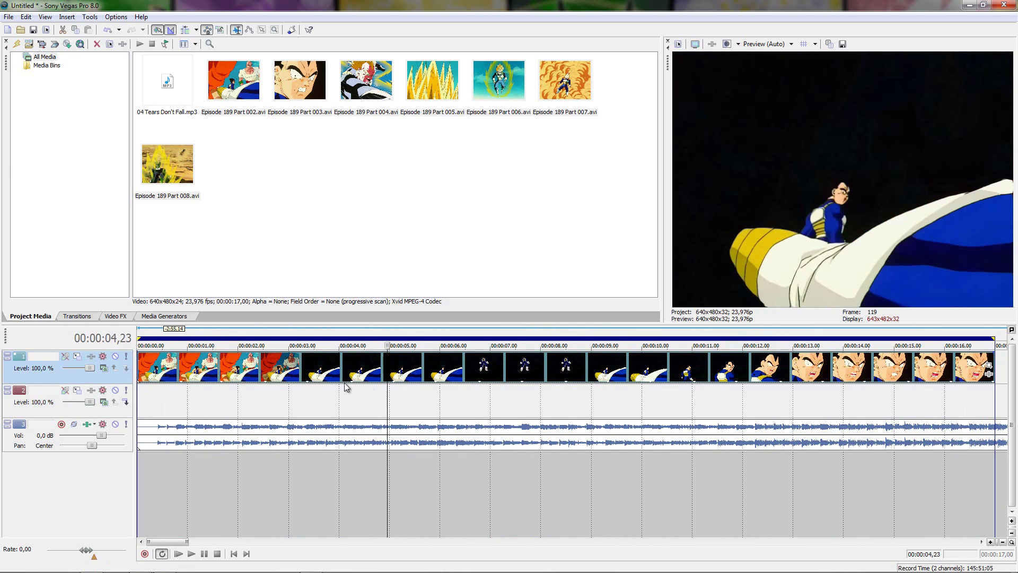
click(287, 376)
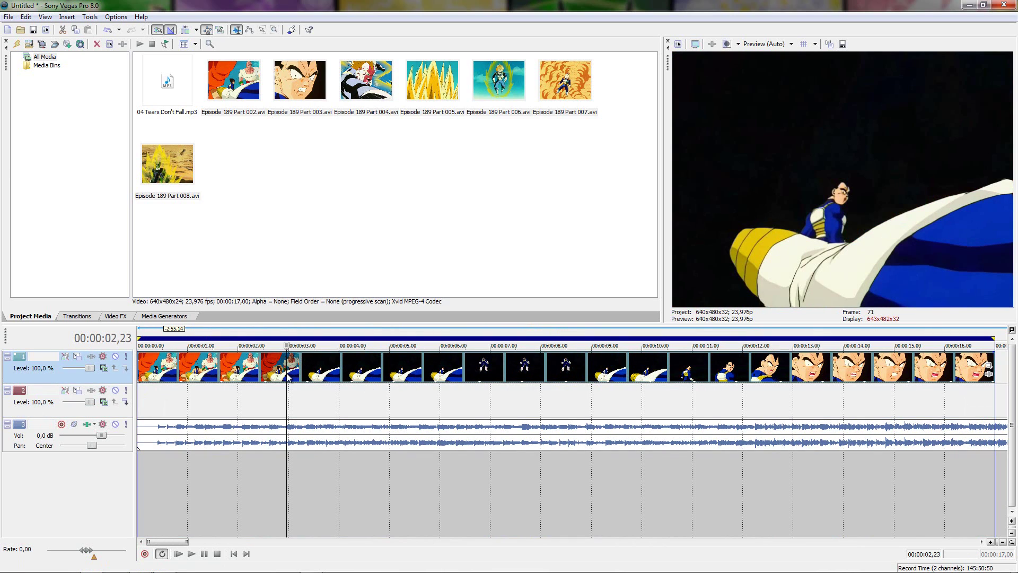
click(360, 376)
click(457, 374)
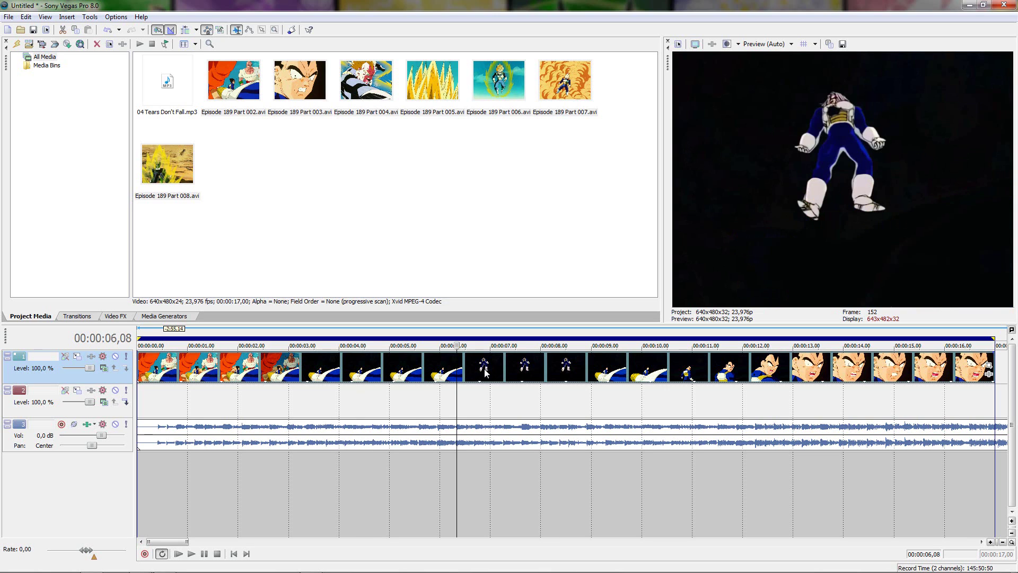
click(583, 373)
scroll(613, 381, up, 6)
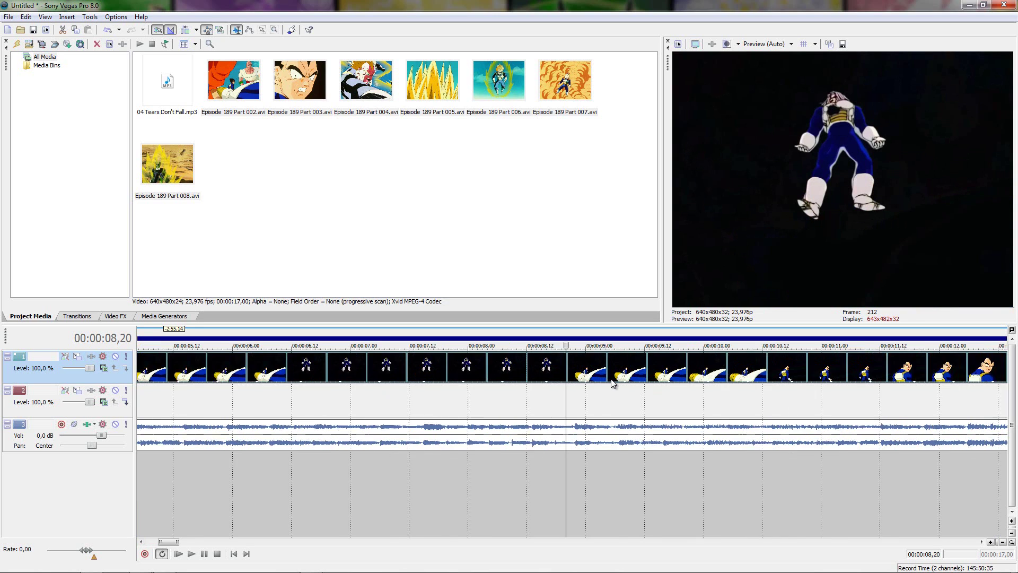
click(684, 375)
scroll(655, 381, up, 2)
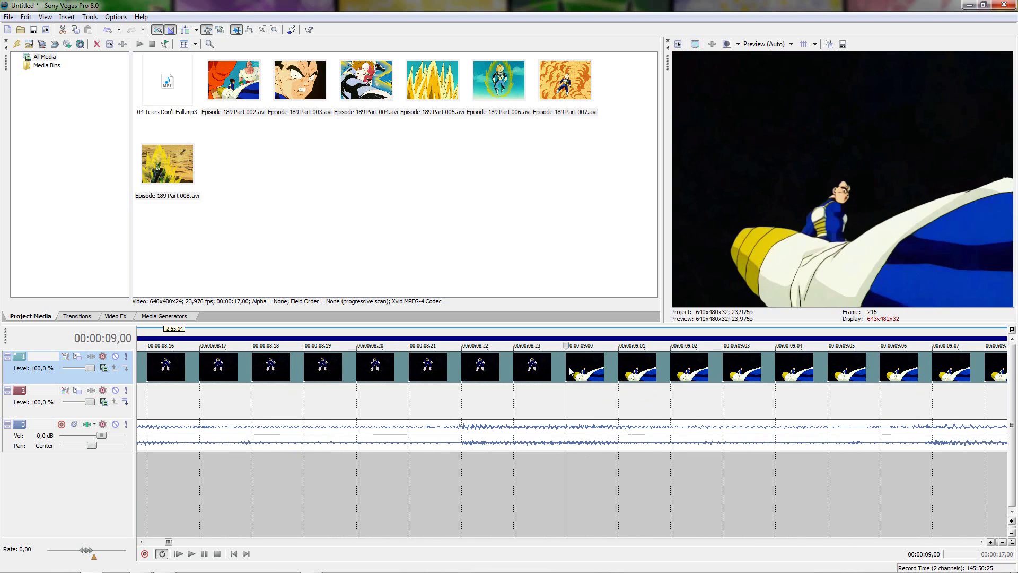
scroll(570, 371, up, 3)
click(450, 373)
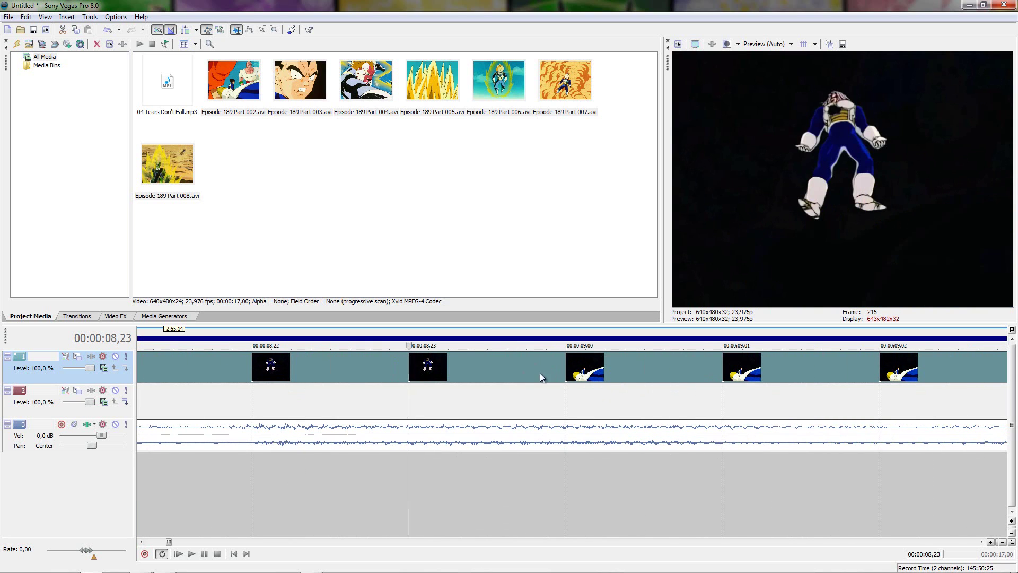
click(610, 373)
click(491, 376)
click(491, 374)
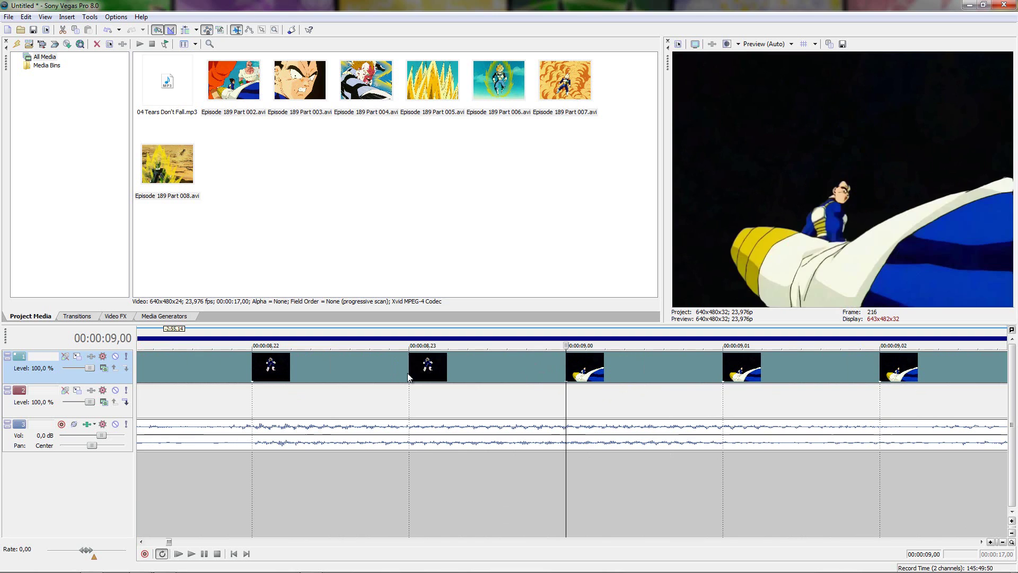
click(409, 373)
click(527, 365)
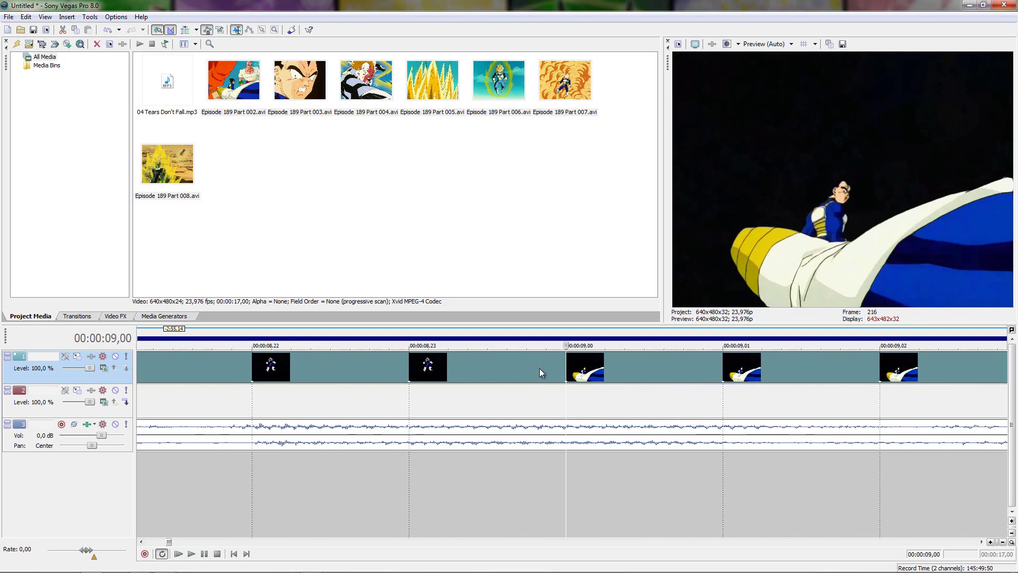
key(s)
double_click(502, 368)
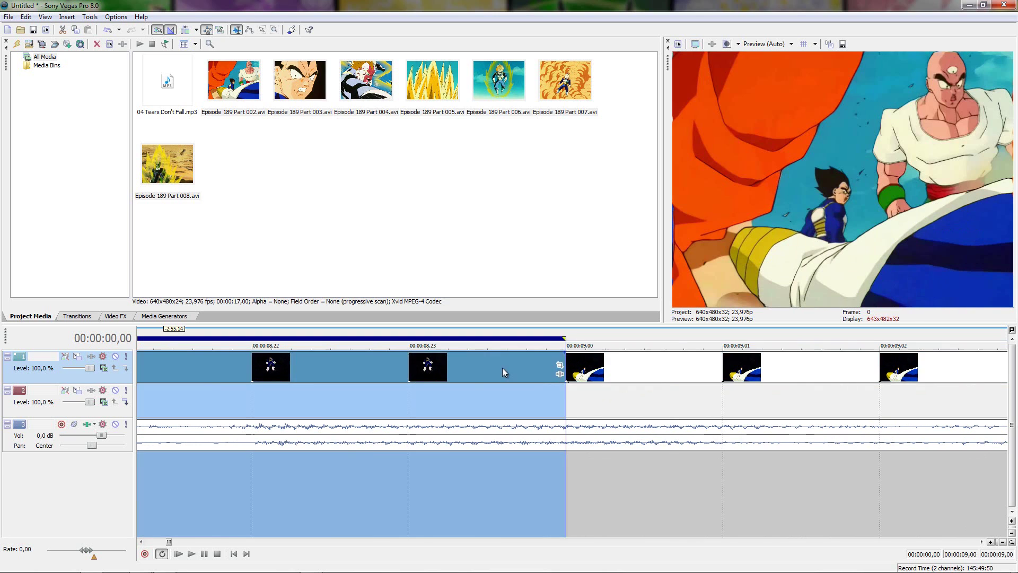
Try moving the second half of the split clip on its own and bring it back against the first half.
scroll(503, 368, down, 8)
click(745, 371)
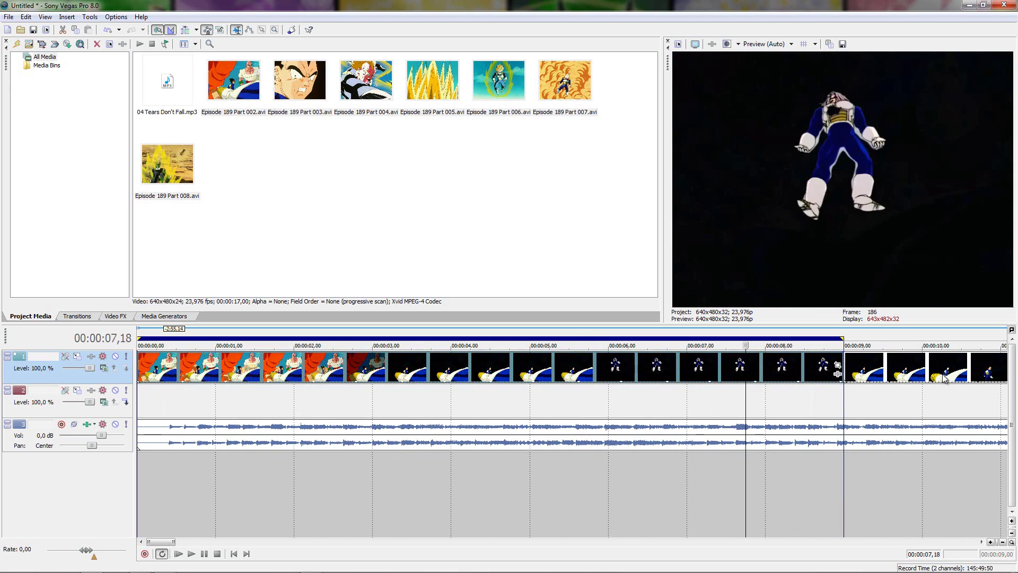
click(859, 371)
click(689, 371)
scroll(791, 370, down, 2)
drag(791, 370, 732, 370)
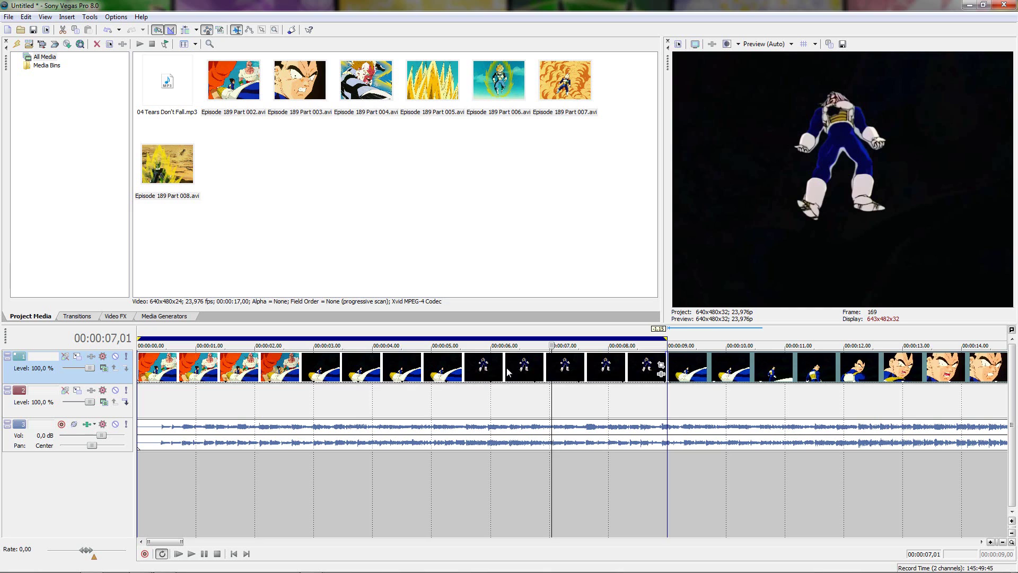
click(502, 367)
scroll(502, 367, down, 4)
scroll(477, 371, up, 3)
scroll(456, 374, up, 2)
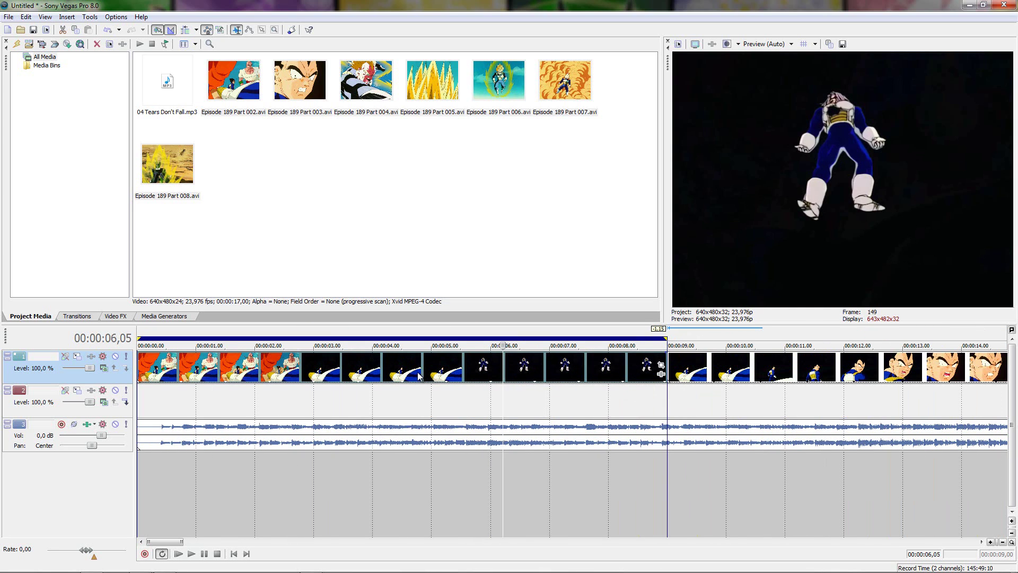
Delete both halves of the split clip from the first track.
click(418, 372)
key(Delete)
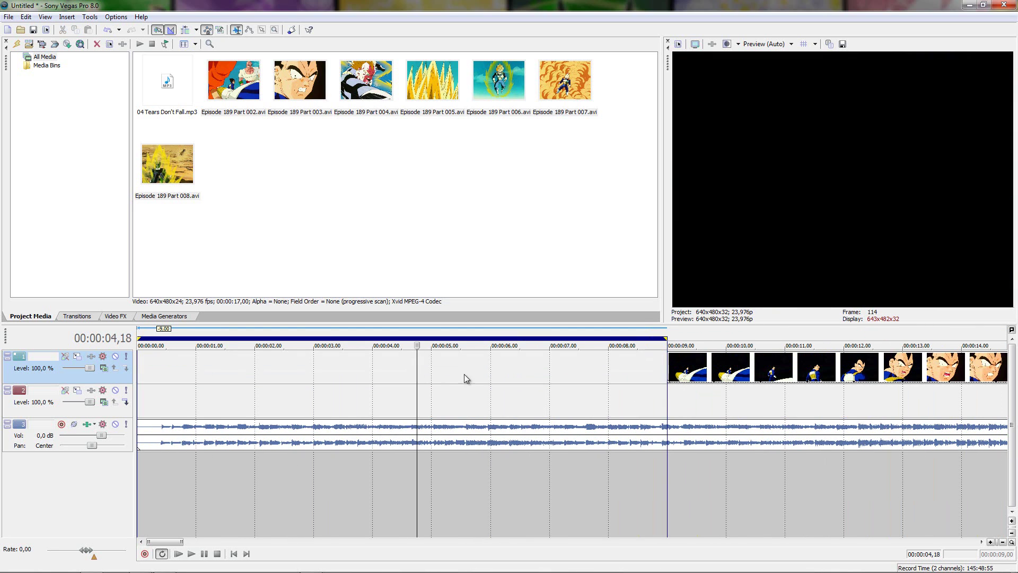
click(722, 371)
scroll(626, 382, down, 2)
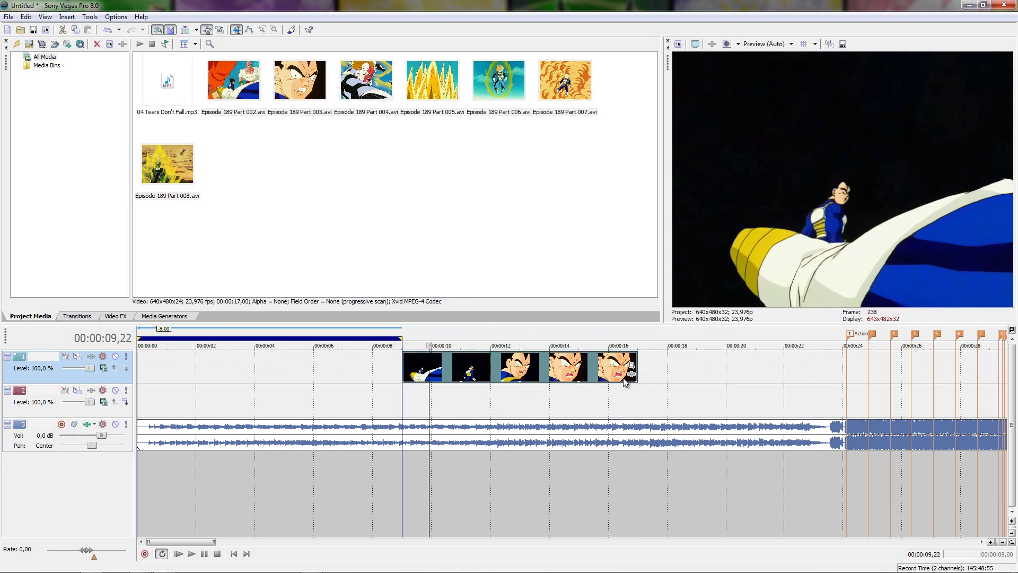
click(515, 374)
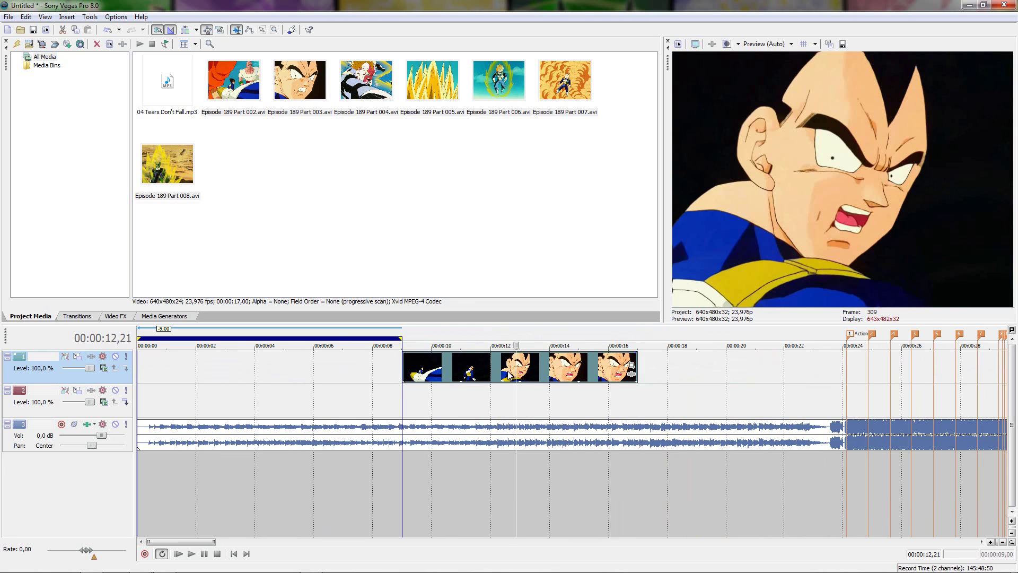
key(Delete)
Move the trimmed clip starting with Vegeta's back to the first track at the Action Part marker, 00:00:24,03, and select its range.
click(851, 373)
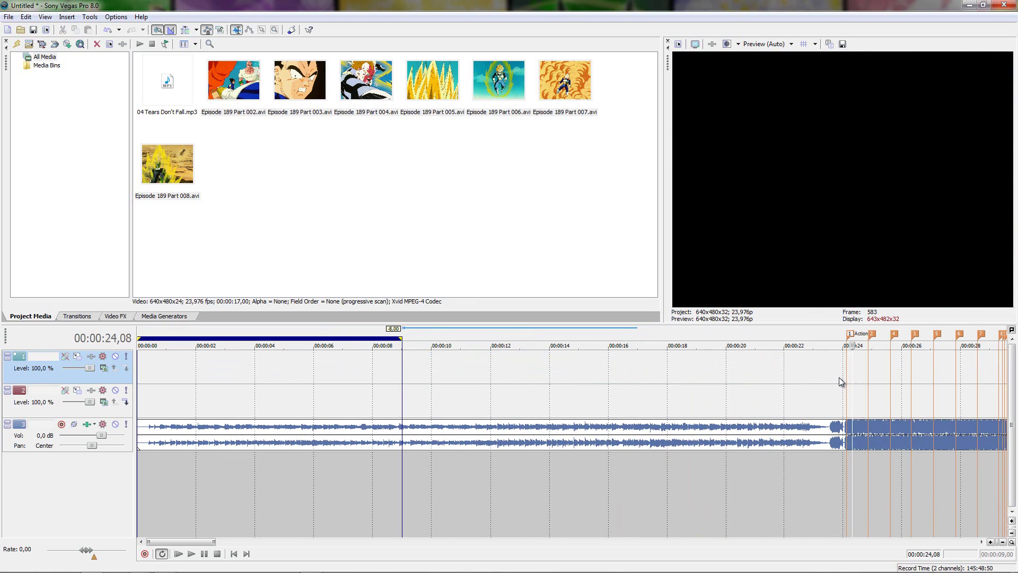
scroll(847, 377, down, 5)
drag(719, 402, 261, 375)
double_click(261, 374)
scroll(371, 379, up, 6)
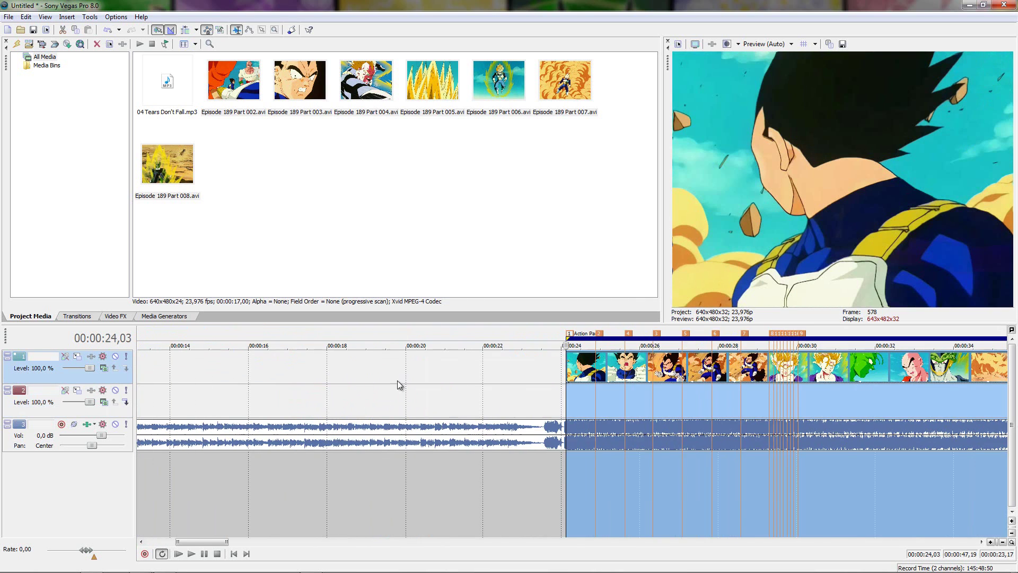
Move the clip starting with Vegeta's back to the second track and shift it earlier, starting at 00:00:22,18 before the Action Part marker.
mouse_move(626, 375)
mouse_down()
mouse_move(616, 407)
mouse_move(640, 409)
mouse_up()
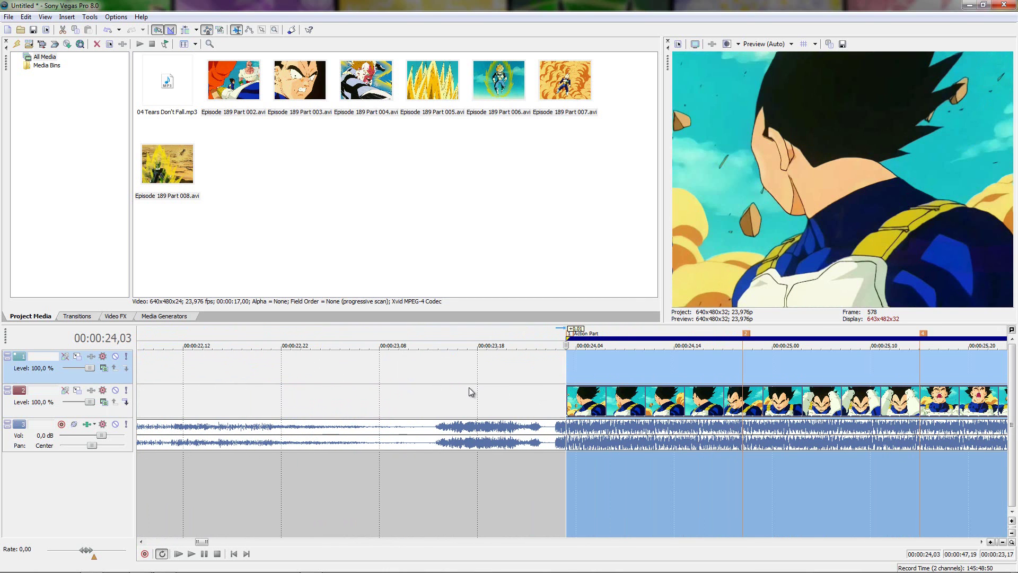
click(419, 384)
key(space)
key(space)
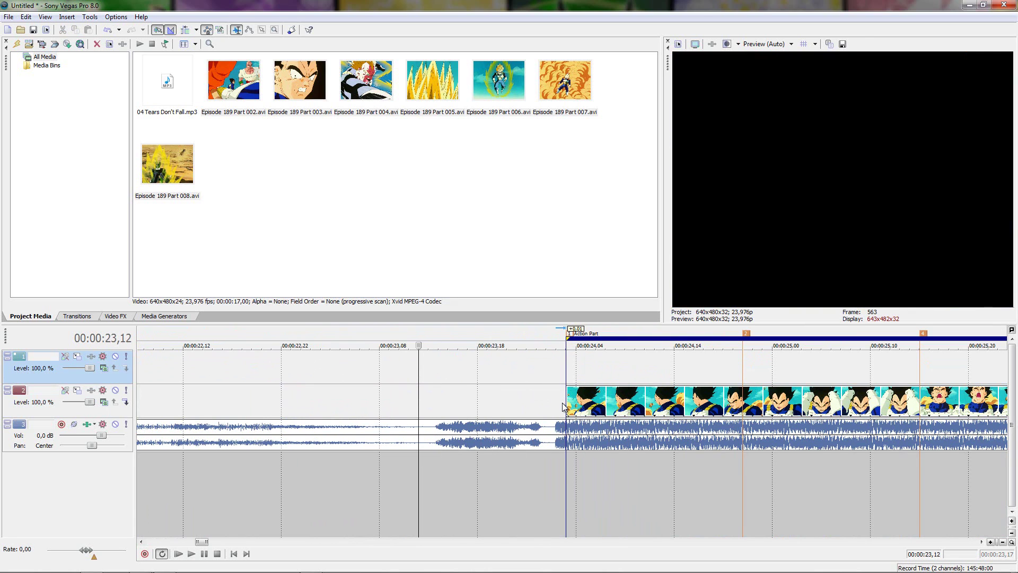
click(570, 406)
click(573, 357)
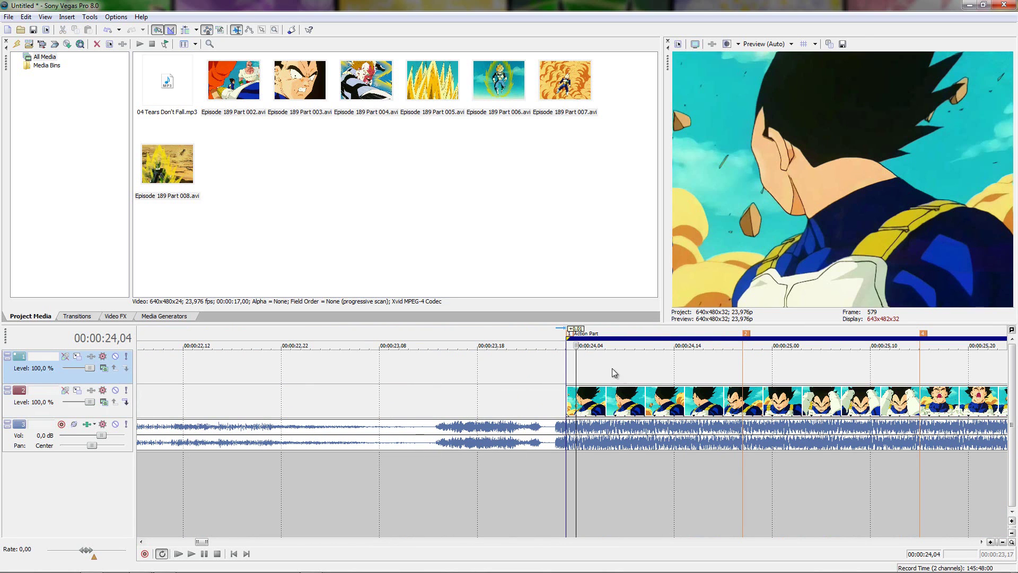
click(563, 368)
mouse_move(635, 396)
mouse_down()
mouse_move(497, 414)
mouse_move(379, 399)
mouse_up()
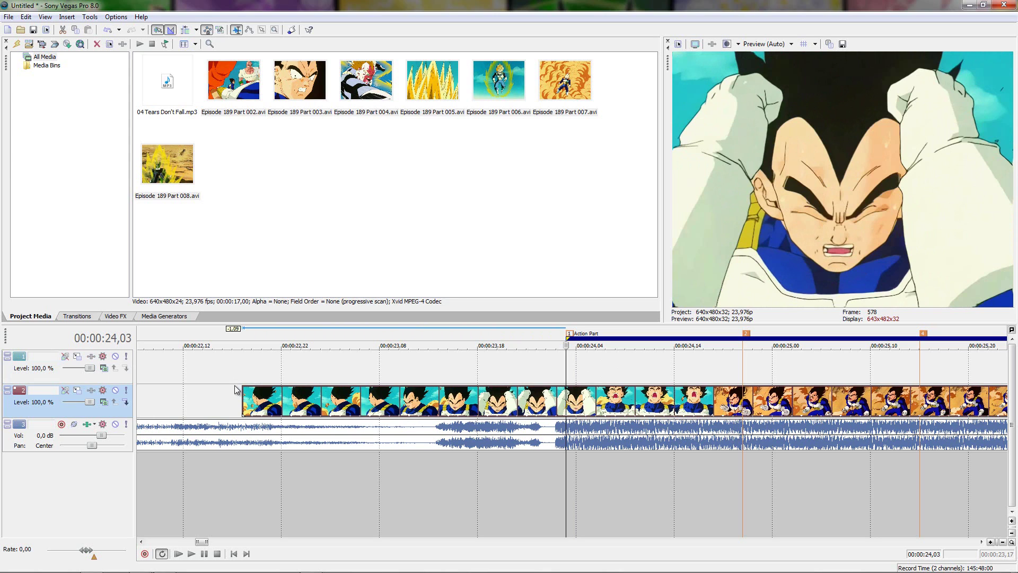
Try different fade-in lengths on the second-track clip, set the fade-in to 00:00:01,00, and play the faded section.
drag(243, 386, 531, 426)
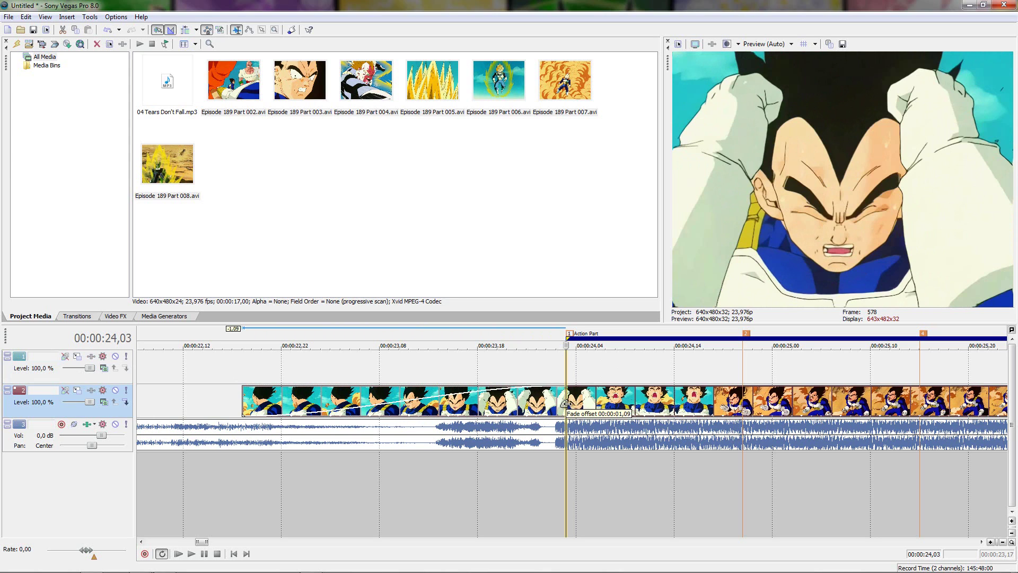
drag(566, 403, 265, 390)
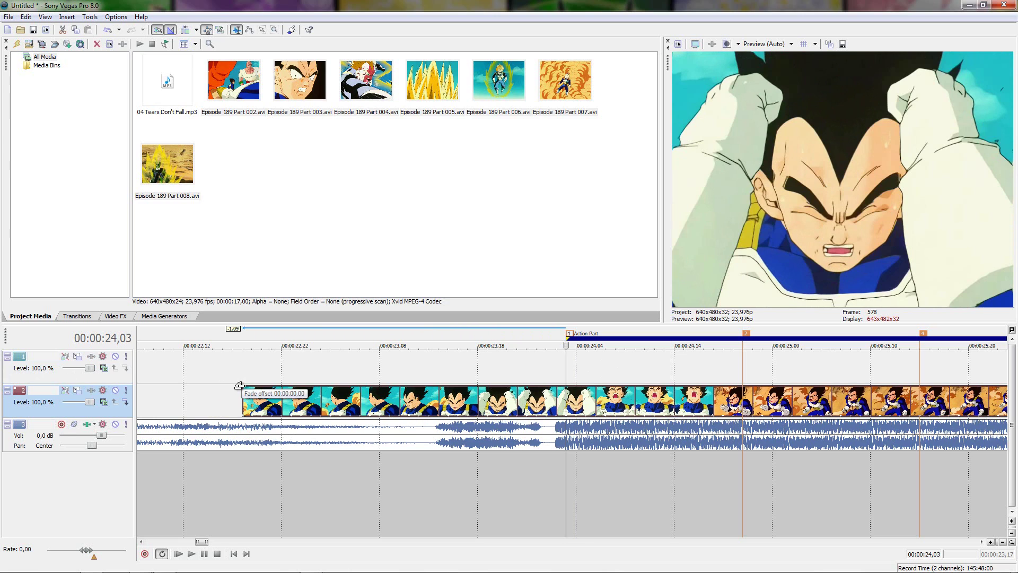
drag(240, 385, 384, 396)
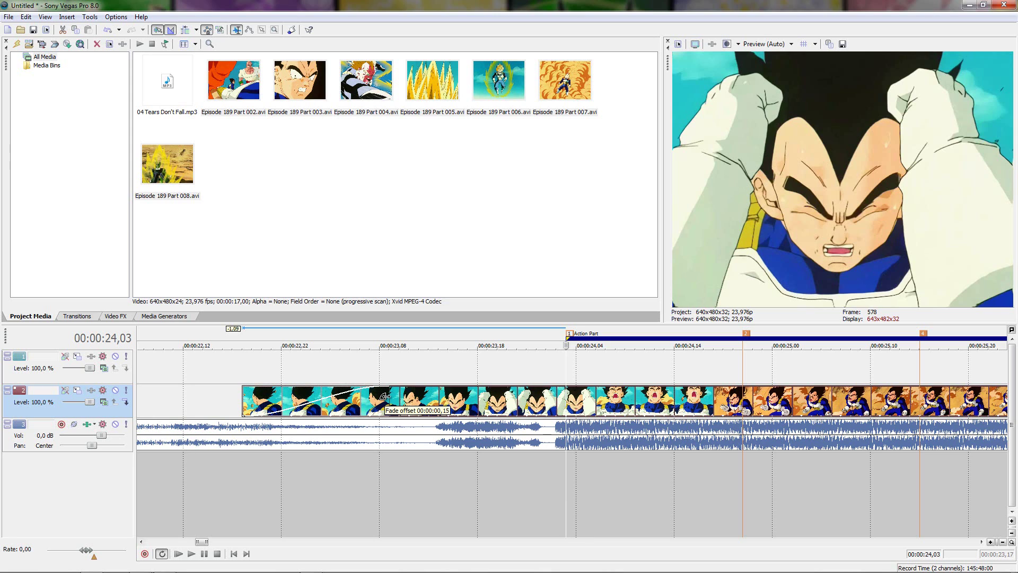
drag(388, 397, 477, 405)
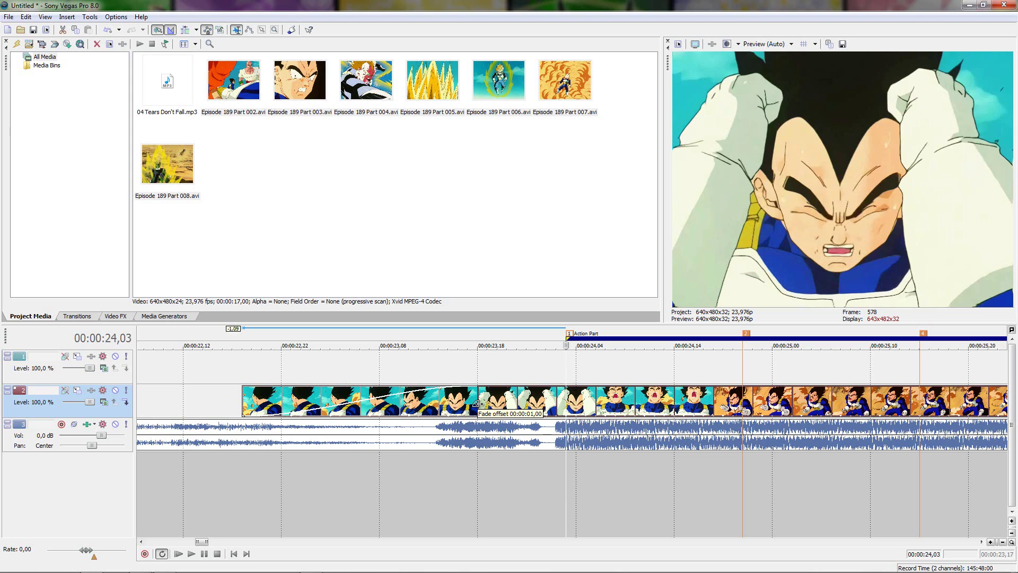
double_click(434, 413)
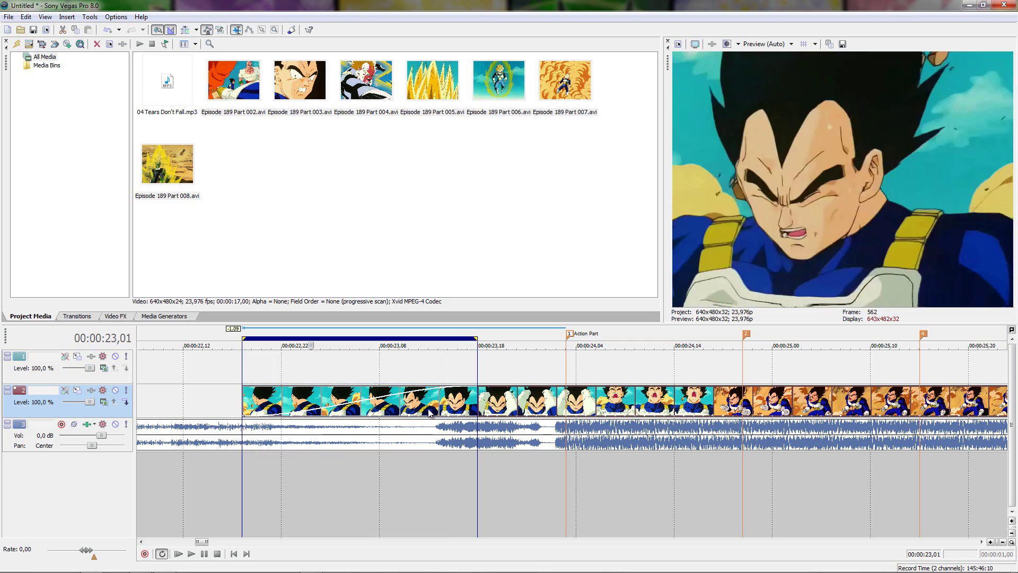
key(space)
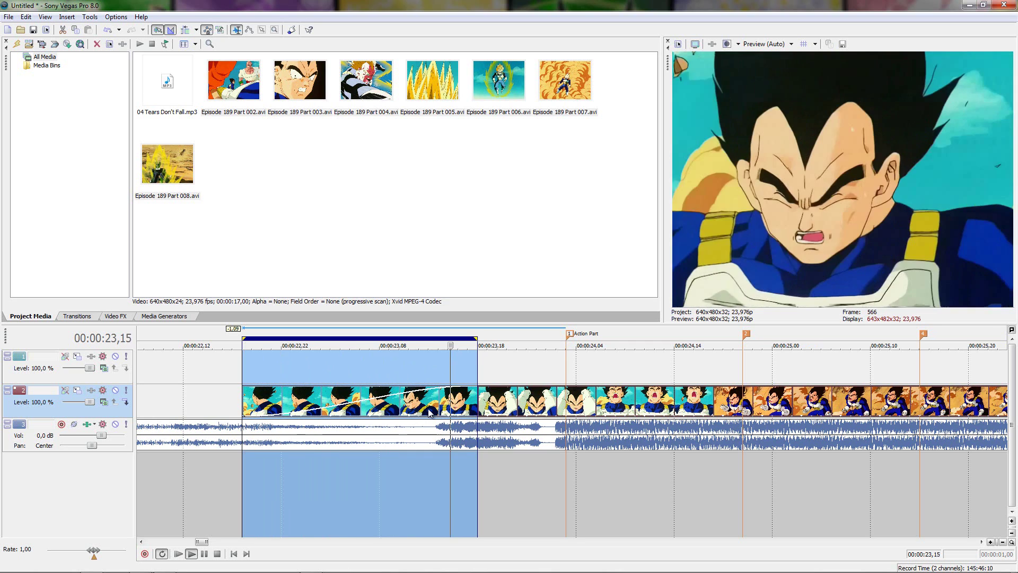
key(space)
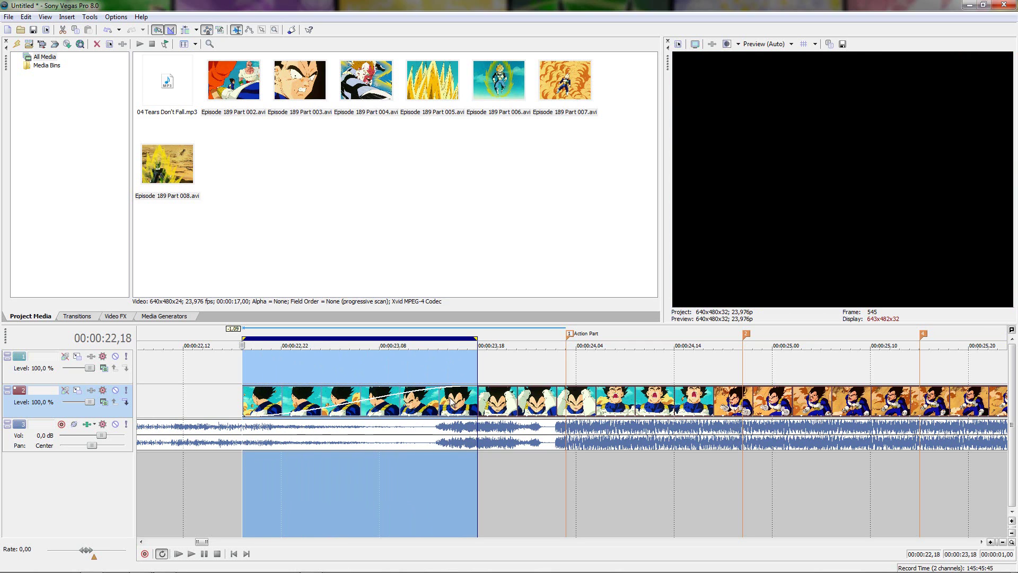
Play the range from 00:00:22,18 to 00:00:24,20 to check the faded clip against the music around the Action Part marker.
scroll(603, 387, down, 2)
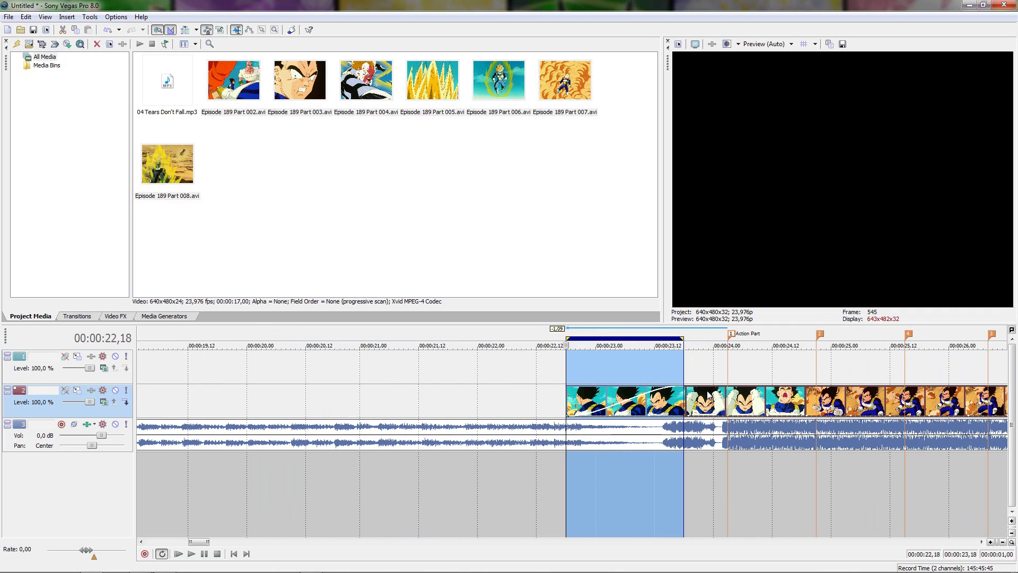
click(795, 371)
scroll(675, 373, up, 1)
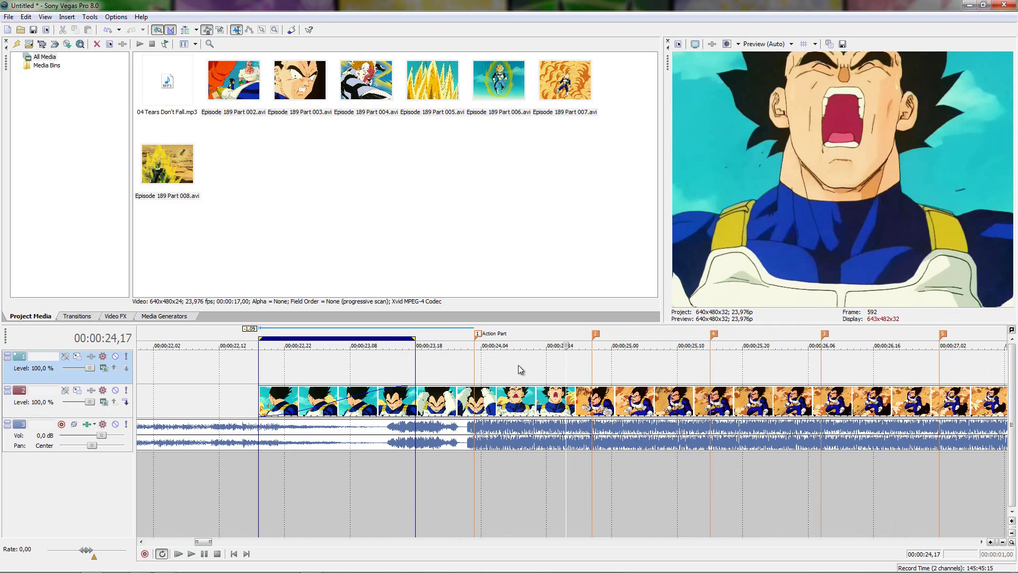
drag(588, 371, 261, 372)
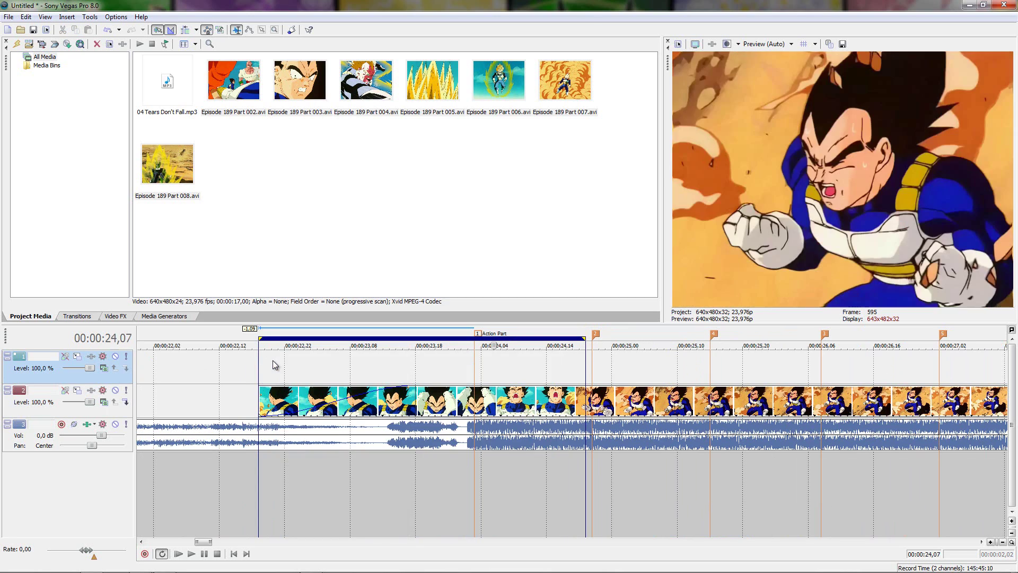
key(space)
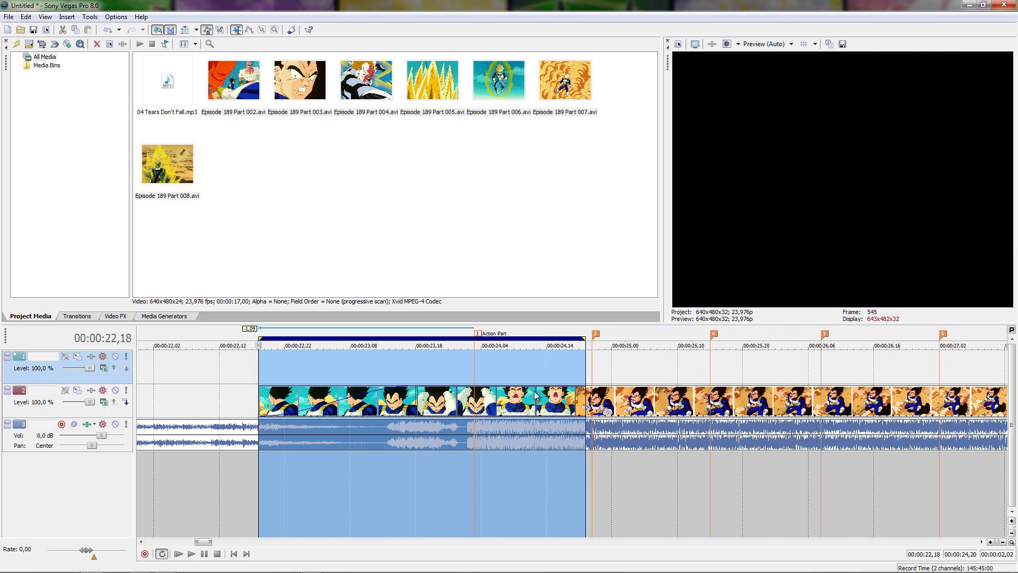
key(space)
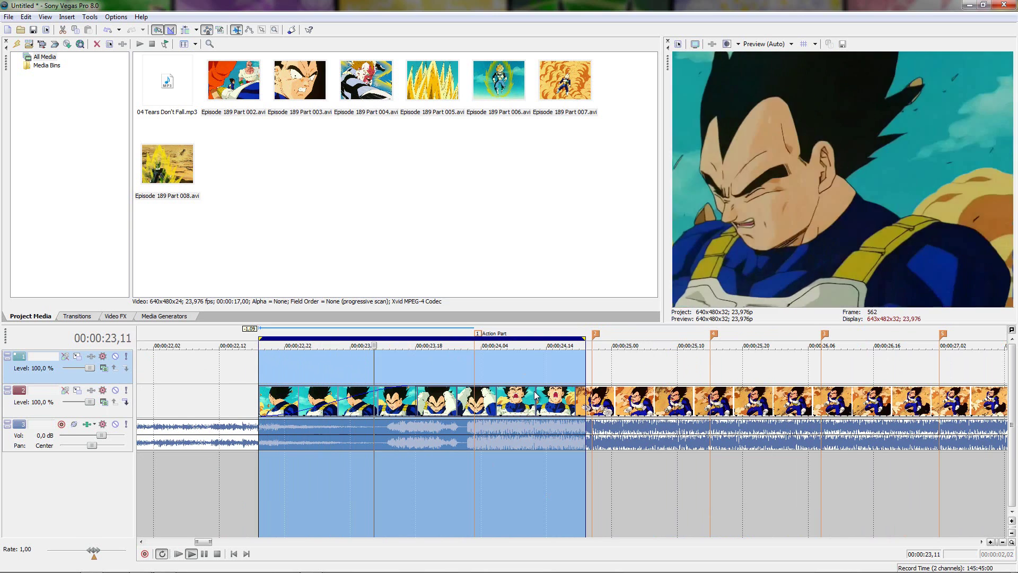
key(space)
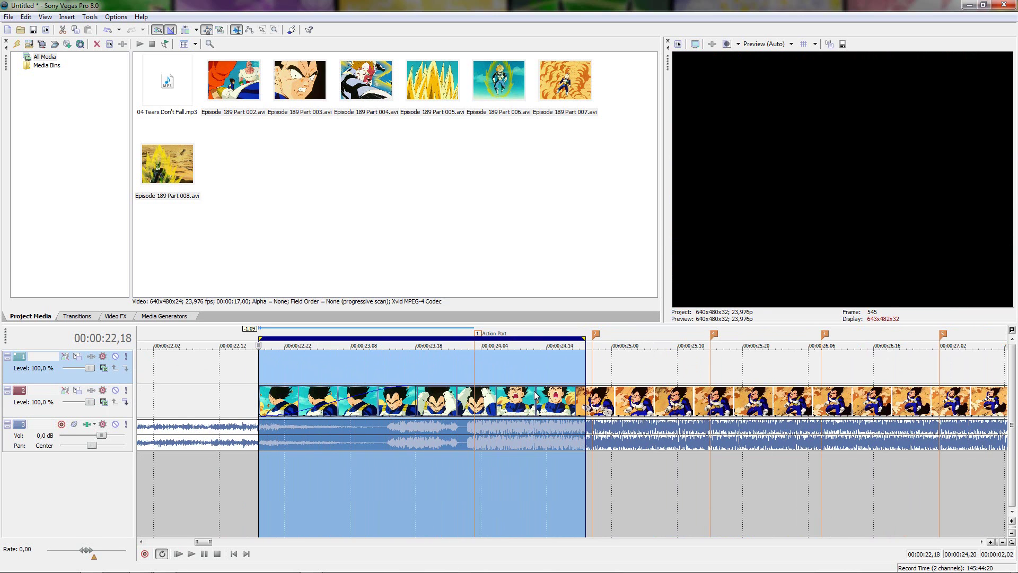
key(space)
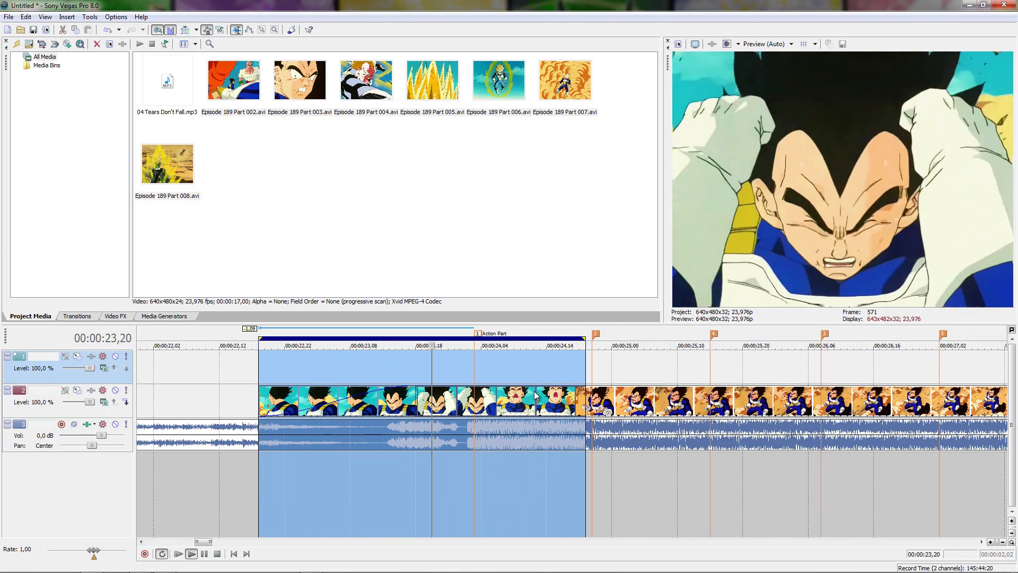
key(space)
Play the range from 00:00:27,13 to 00:00:30,22 to review the shots running across the closely spaced beat markers.
scroll(699, 438, down, 4)
scroll(699, 437, down, 3)
drag(804, 373, 706, 370)
scroll(706, 369, up, 4)
key(space)
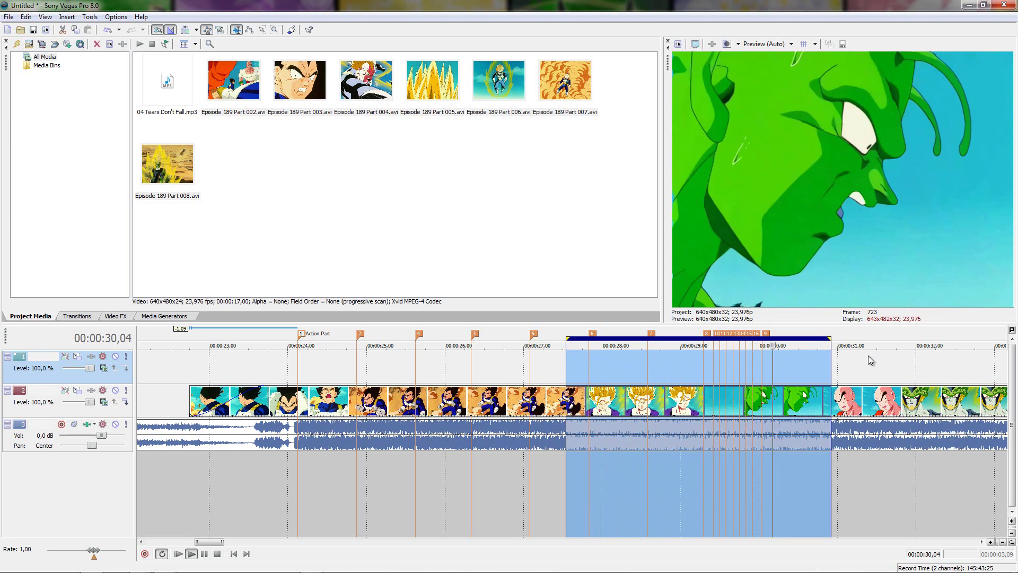
key(space)
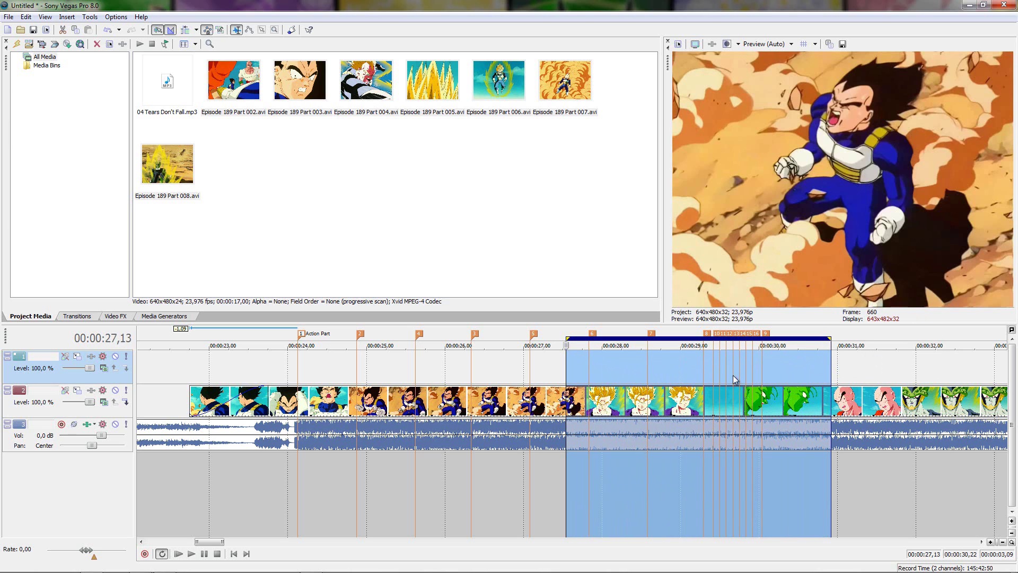
Split the clip at 00:00:24,18, where the screaming shot ends, and trim the following piece to start at 00:00:24,19.
double_click(311, 415)
click(337, 413)
scroll(337, 413, up, 5)
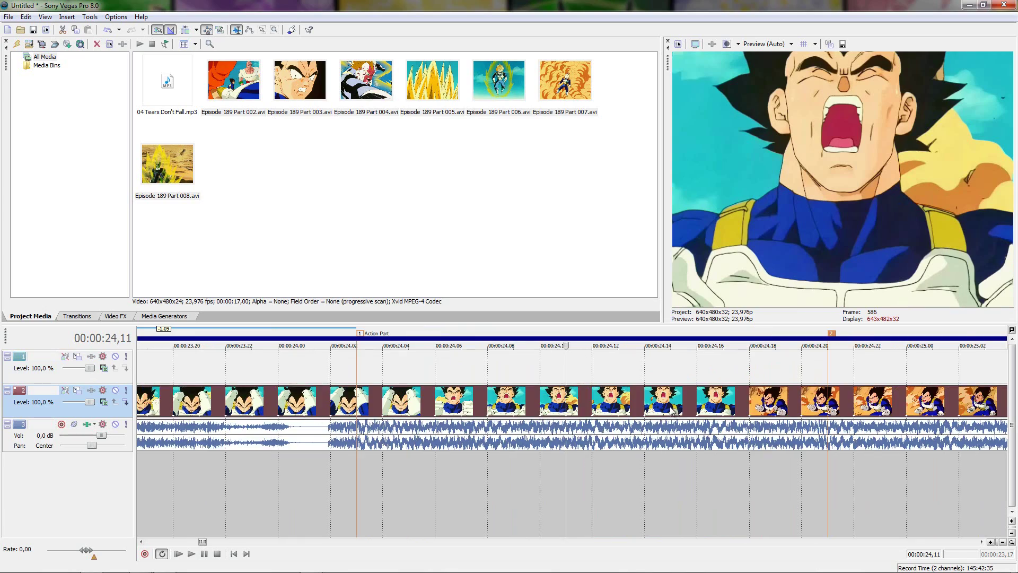
click(757, 409)
scroll(757, 409, up, 3)
scroll(561, 415, down, 5)
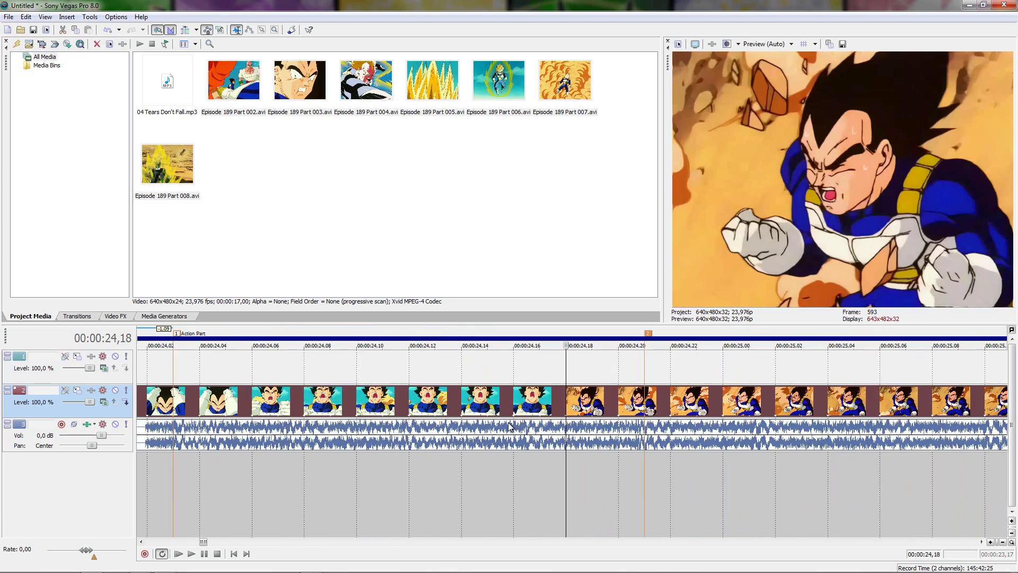
scroll(519, 441, up, 6)
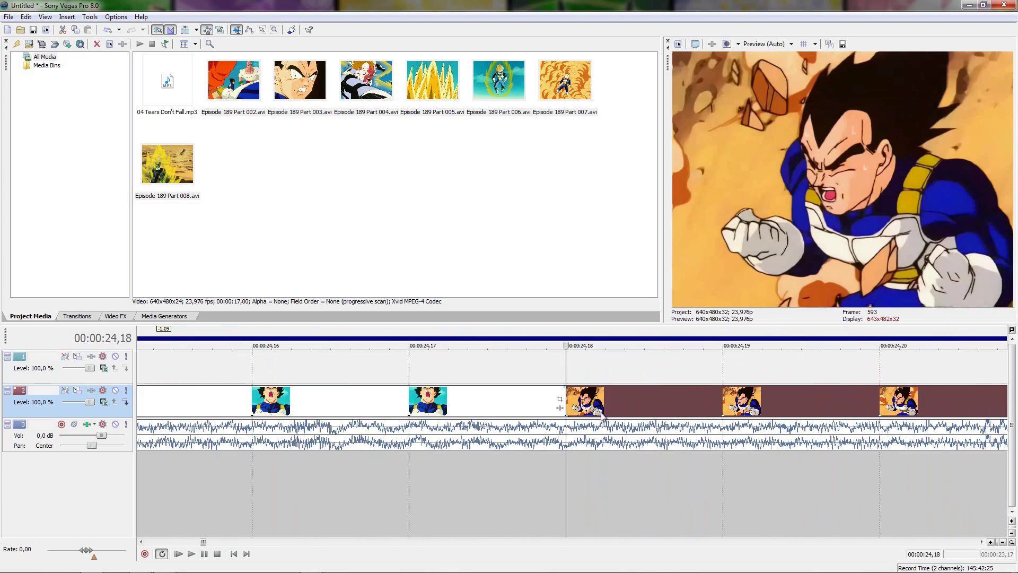
click(791, 403)
scroll(790, 403, down, 8)
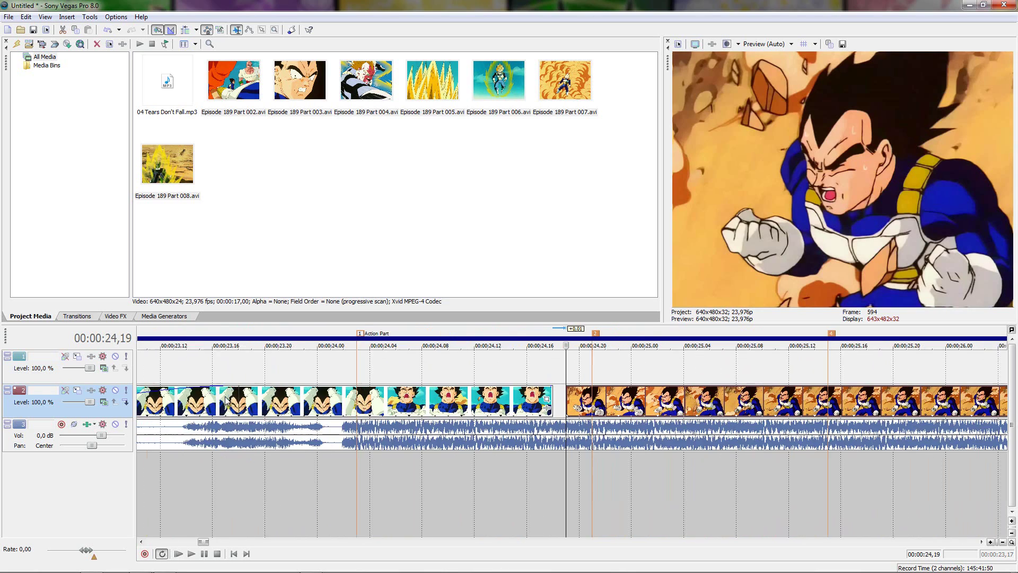
Start the following piece at the Action Part marker, split it at marker 2, 00:00:24,21, and try overlapping its first part with the screaming clip.
click(399, 404)
key(space)
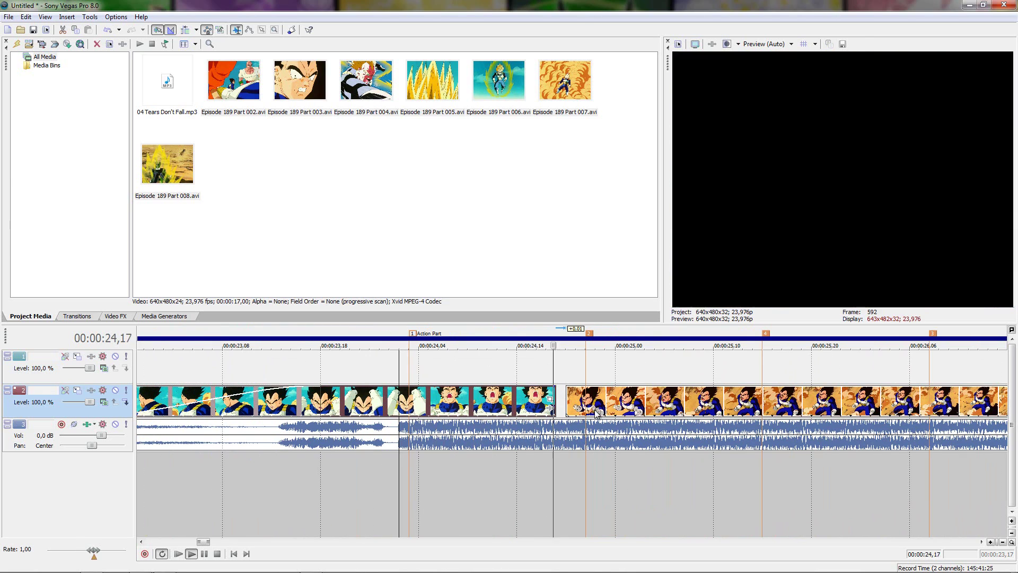
key(space)
click(586, 405)
scroll(639, 380, down, 1)
drag(639, 397, 545, 408)
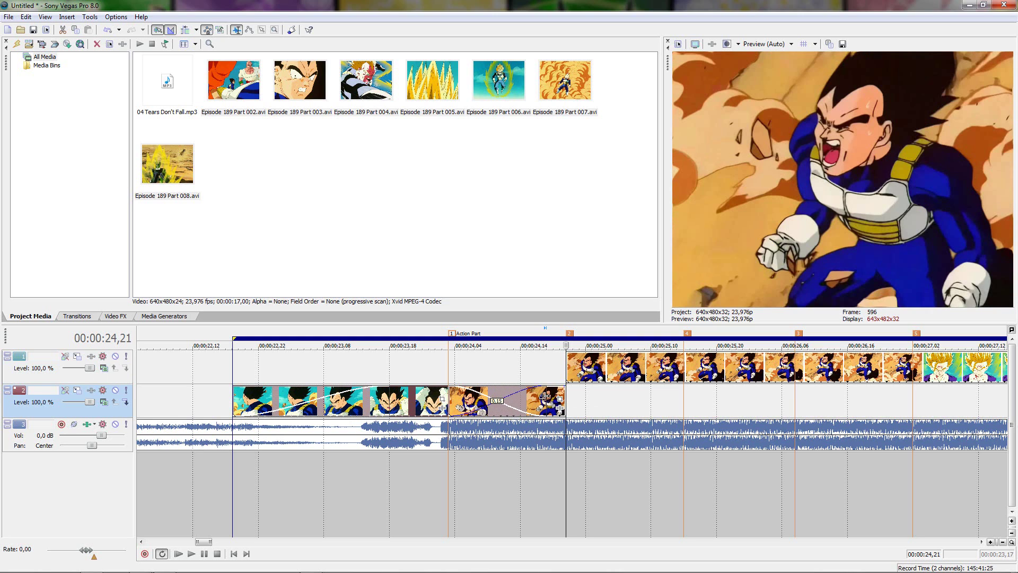
key(ctrl+z)
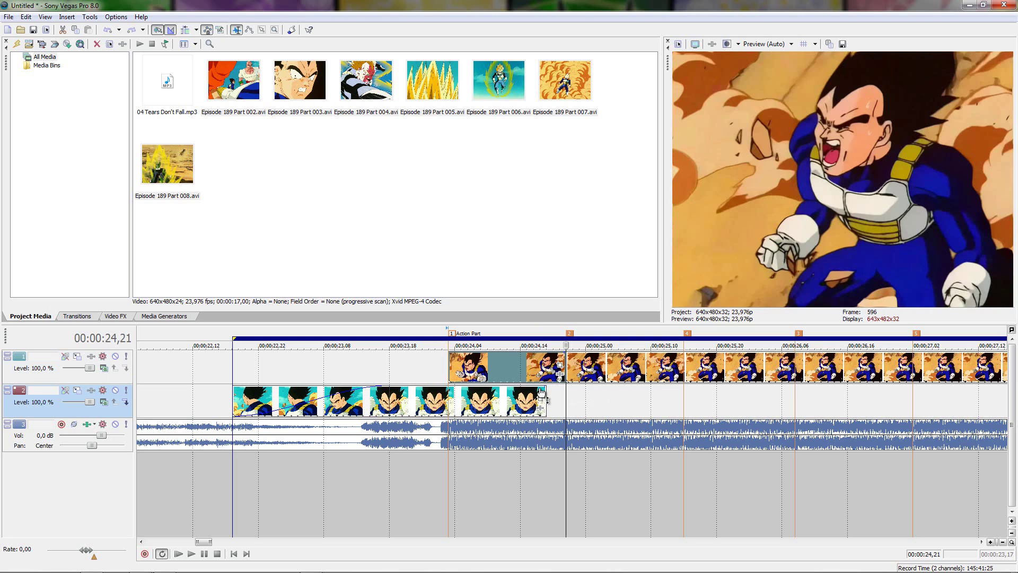
Move the short piece between the Action Part marker and marker 2 onto the second track with a 0,15 crossfade, and play the overlap.
click(533, 363)
scroll(480, 393, up, 2)
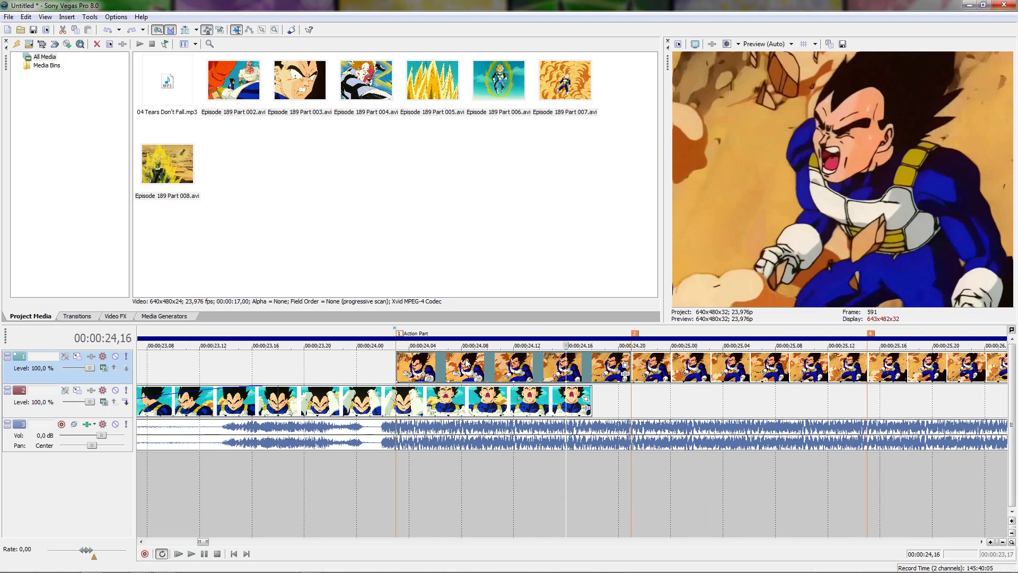
click(420, 374)
drag(422, 380, 589, 393)
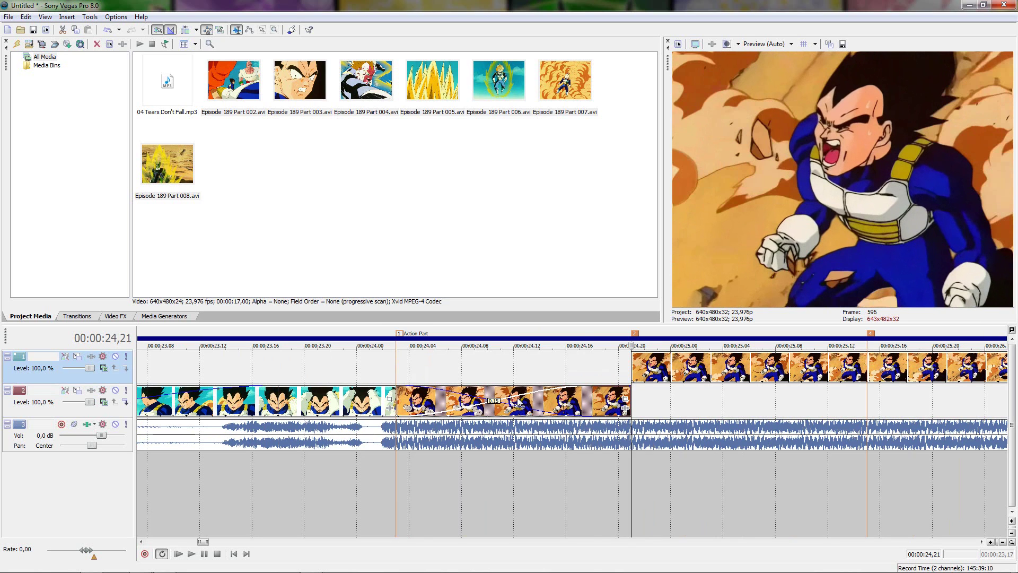
double_click(529, 399)
click(401, 374)
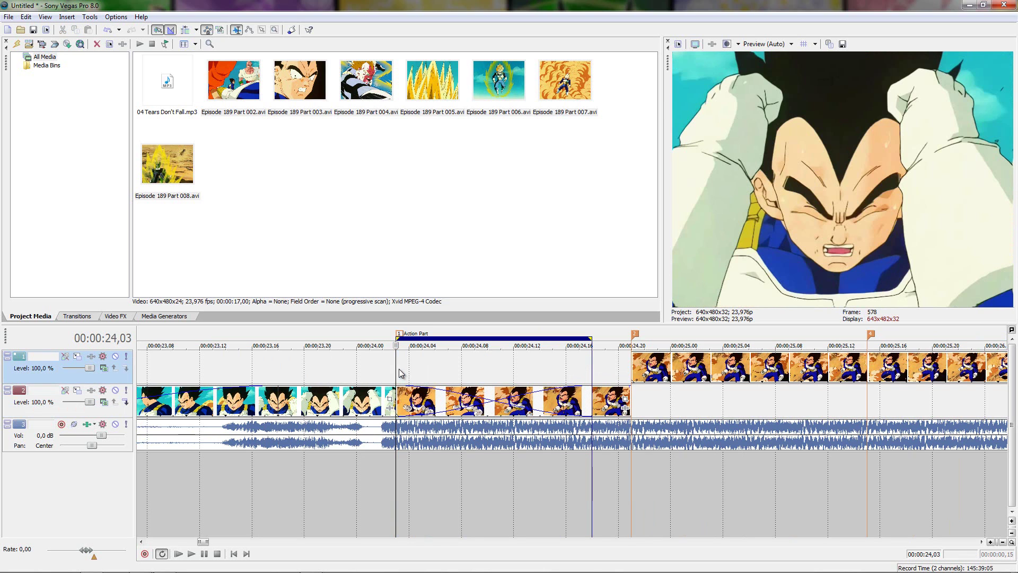
key(space)
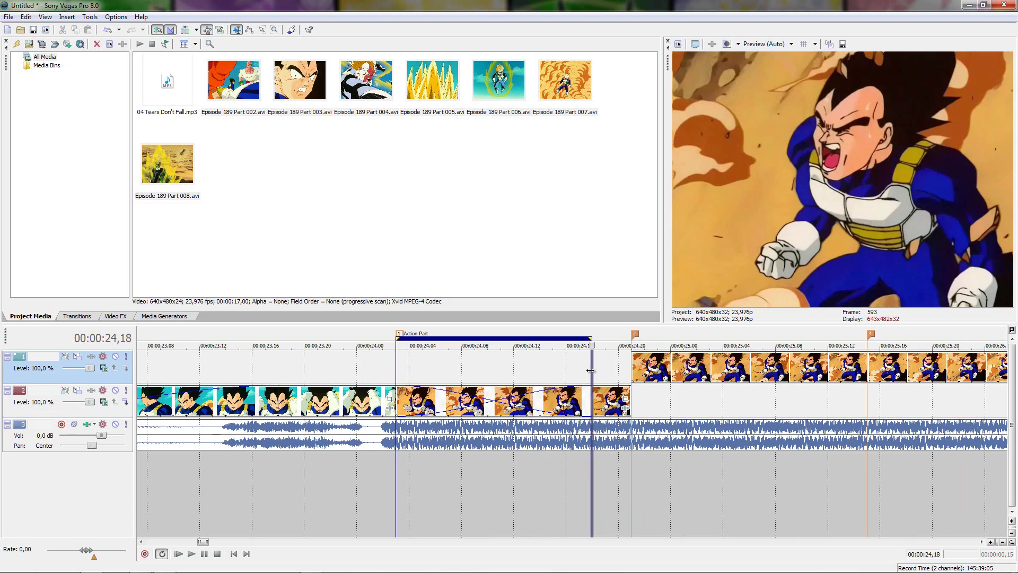
Play the range from 00:00:23,23 to 00:00:24,20 across the crossfade and look at its available fade types.
click(670, 377)
drag(611, 395, 609, 381)
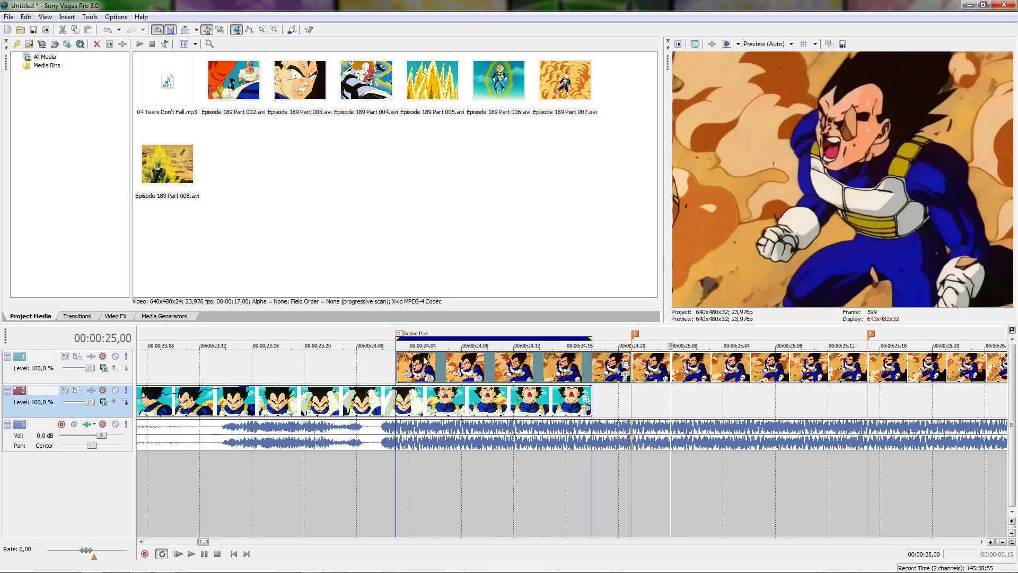
drag(606, 378, 343, 378)
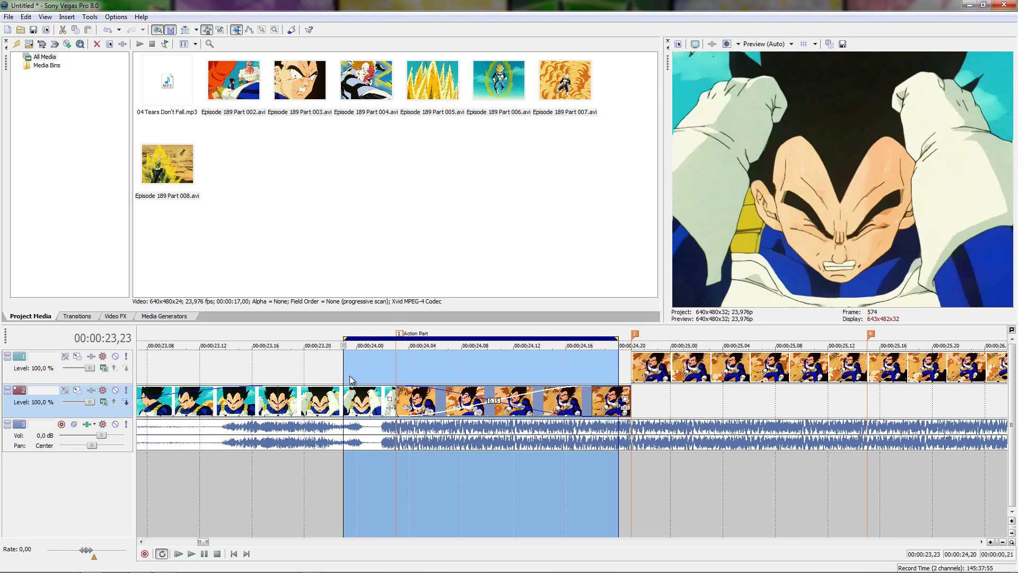
key(space)
key(space)
right_click(508, 387)
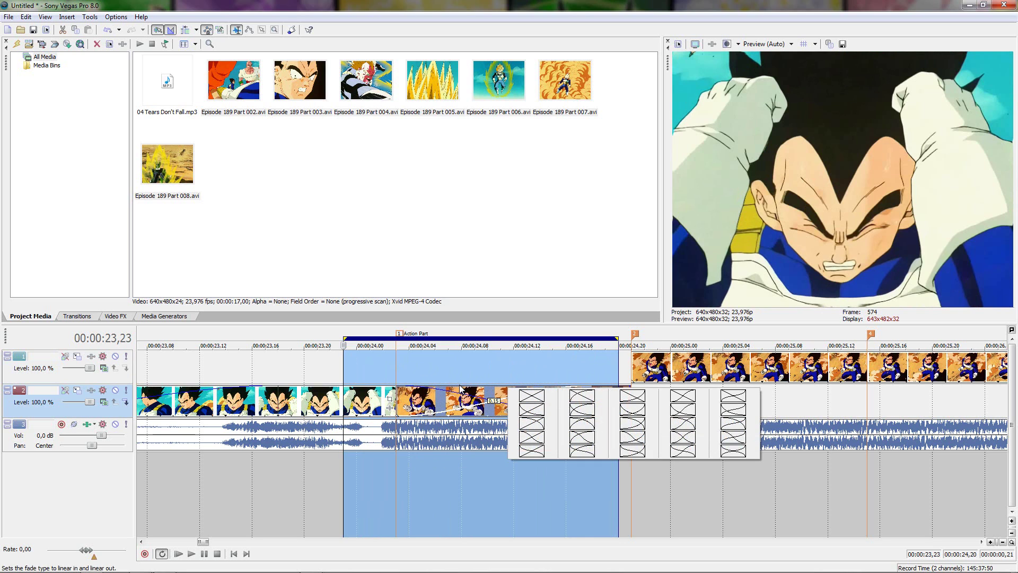
click(460, 389)
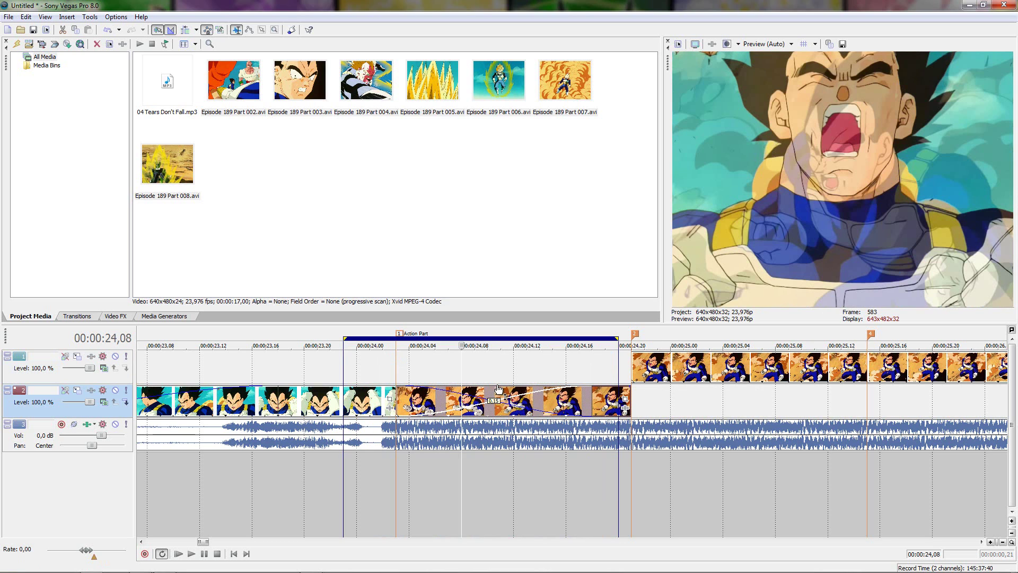
Look through the fade types of the 0,15 crossfade without choosing one, and play the range across it again.
right_click(547, 389)
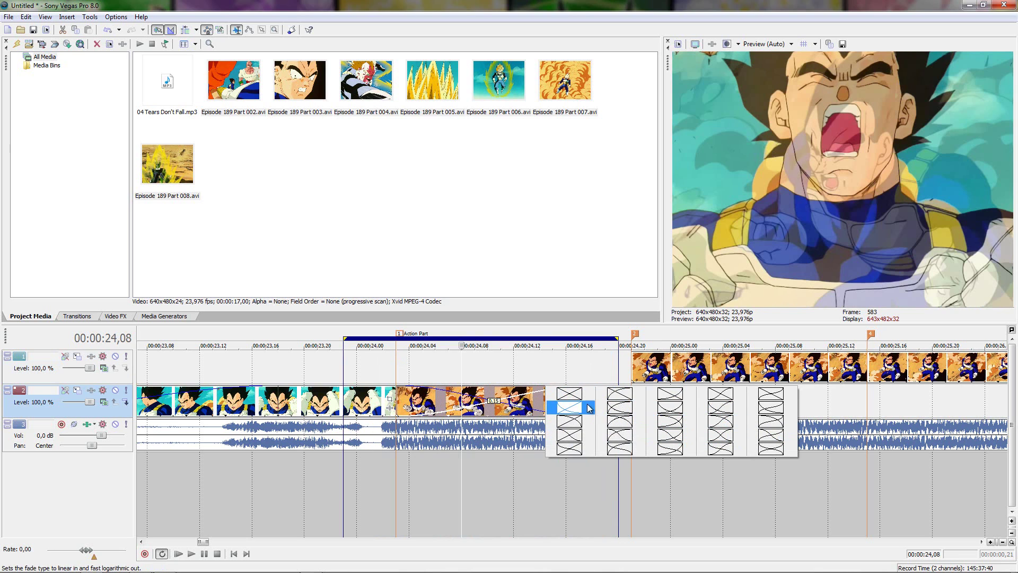
click(498, 365)
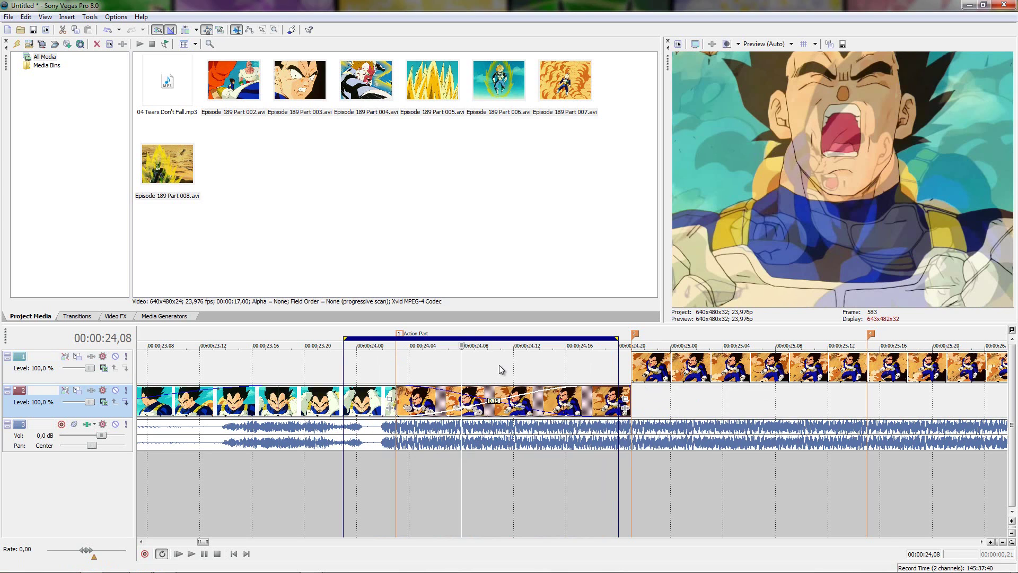
click(498, 365)
scroll(526, 364, down, 1)
key(space)
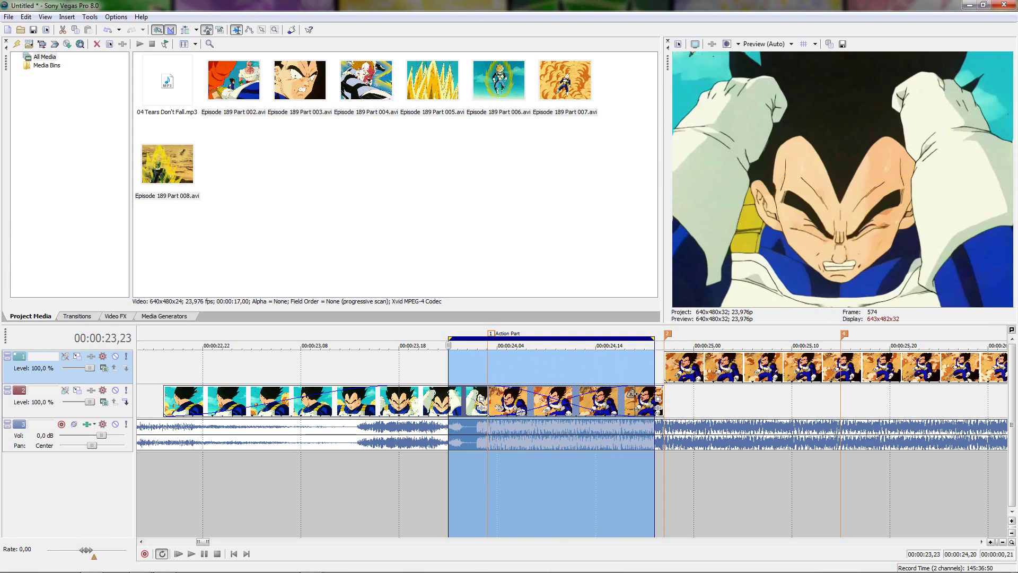
key(space)
Play a range across marker 2 to check the cut from the crossfaded piece to the clip on the upper track.
double_click(690, 382)
scroll(696, 390, right, 1)
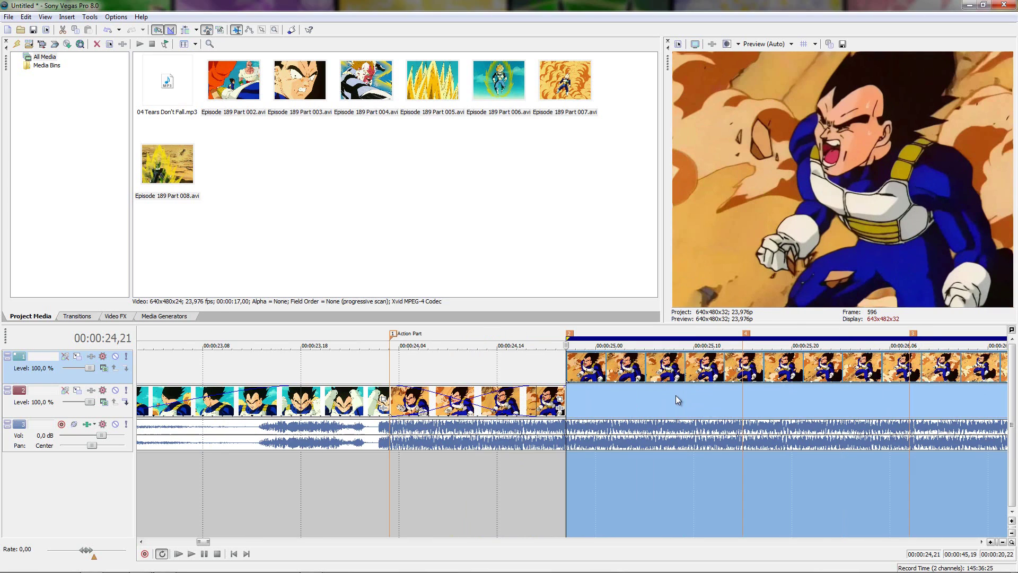
drag(457, 375, 819, 398)
key(space)
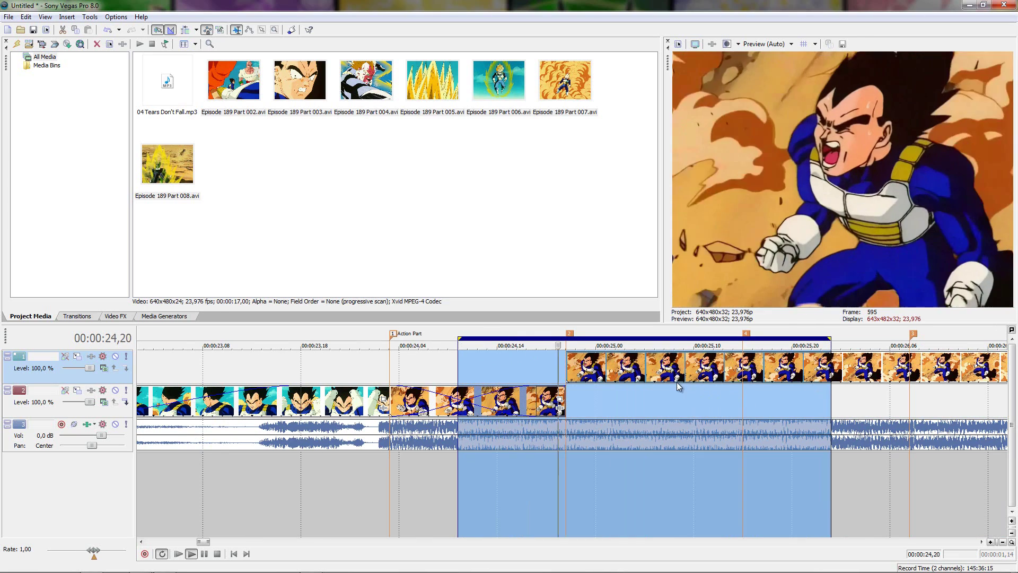
key(space)
Trim the upper clip's start to the shot of the stomping legs and move the clip to start at marker 2, 00:00:24,21.
click(772, 379)
scroll(590, 379, down, 1)
scroll(503, 378, down, 1)
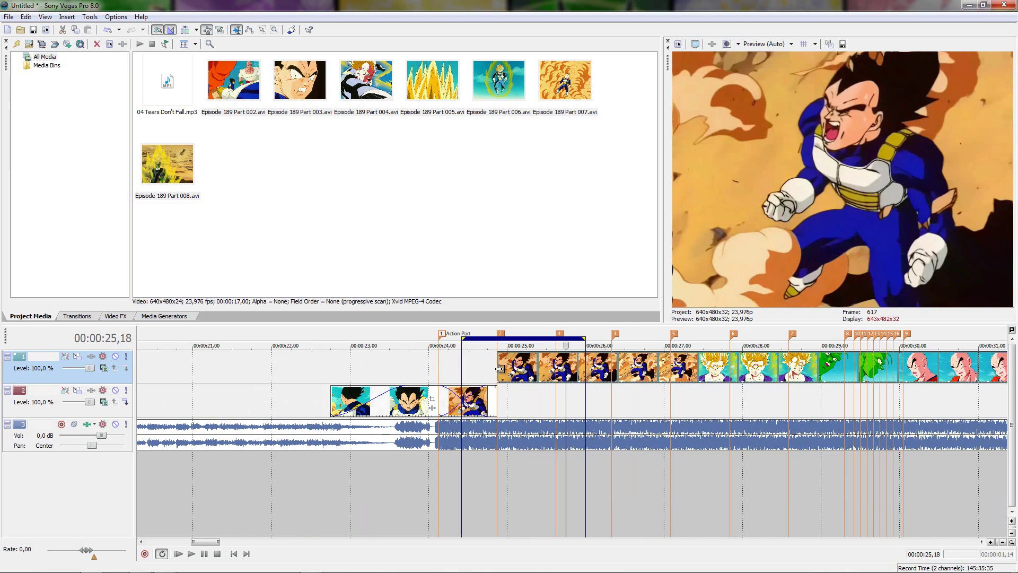
mouse_move(498, 378)
mouse_down()
mouse_move(1006, 379)
mouse_move(871, 366)
mouse_move(915, 364)
mouse_up()
mouse_move(953, 365)
mouse_down()
mouse_move(352, 364)
mouse_move(361, 364)
mouse_up()
double_click(362, 363)
scroll(521, 386, up, 4)
scroll(522, 390, up, 2)
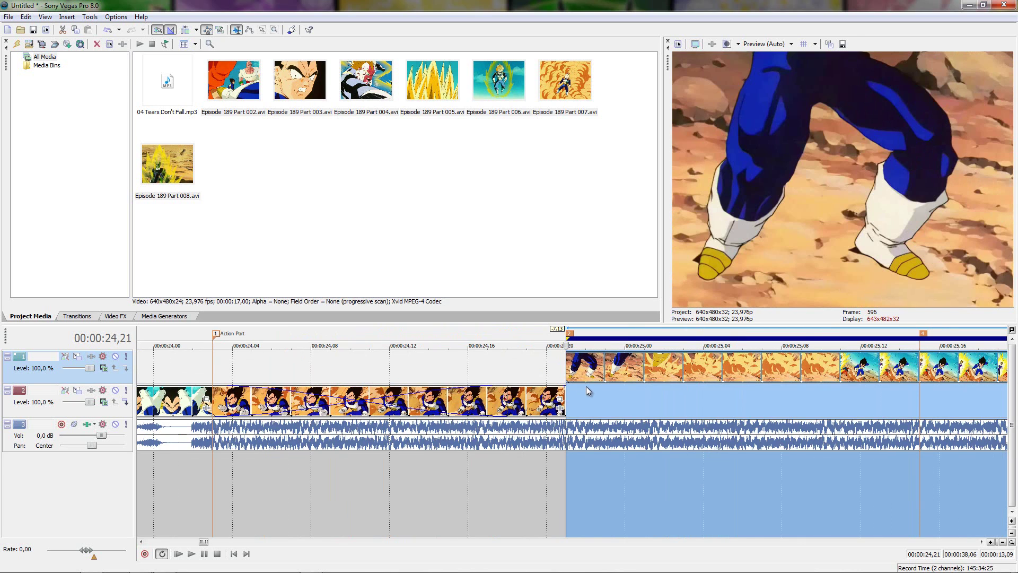
Shift the stomping-legs clip two frames earlier so that it starts at 00:00:24,19.
drag(639, 376, 464, 376)
scroll(629, 375, up, 3)
scroll(493, 385, down, 2)
double_click(588, 373)
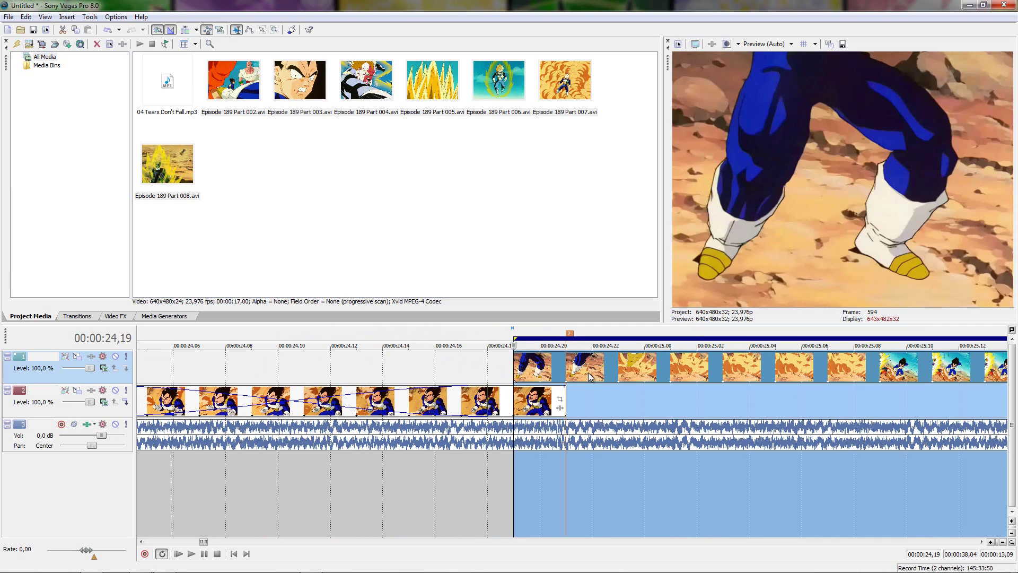
click(517, 365)
scroll(517, 364, up, 1)
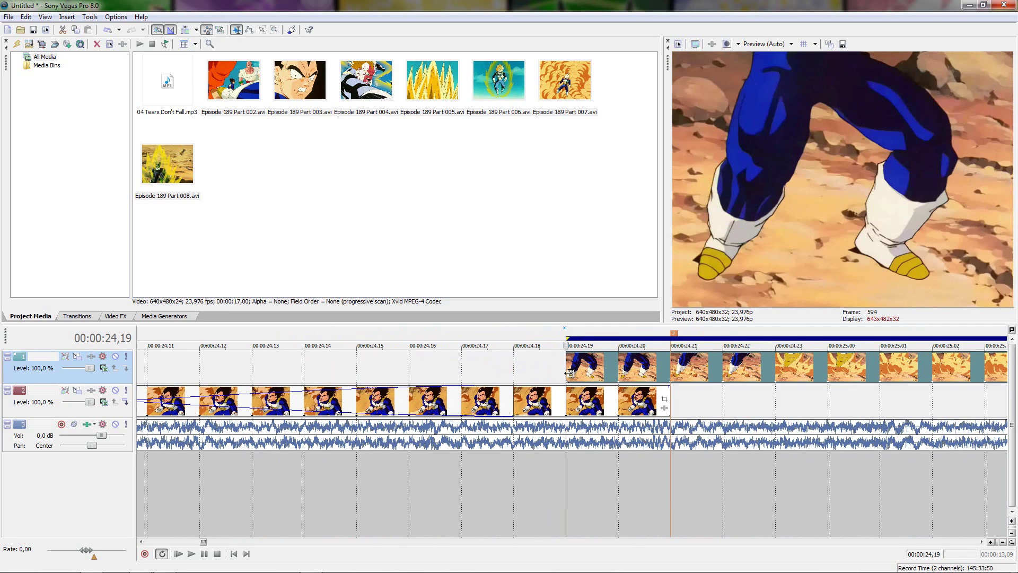
mouse_move(569, 372)
mouse_down()
mouse_move(342, 371)
mouse_move(564, 375)
mouse_up()
mouse_move(566, 366)
mouse_down()
mouse_move(305, 368)
mouse_move(576, 380)
mouse_up()
Check the frames around marker 2, and move the stomping-legs clip onto the second track with a 0,02 crossfade at 00:00:24,19.
scroll(629, 380, down, 1)
click(637, 369)
click(631, 374)
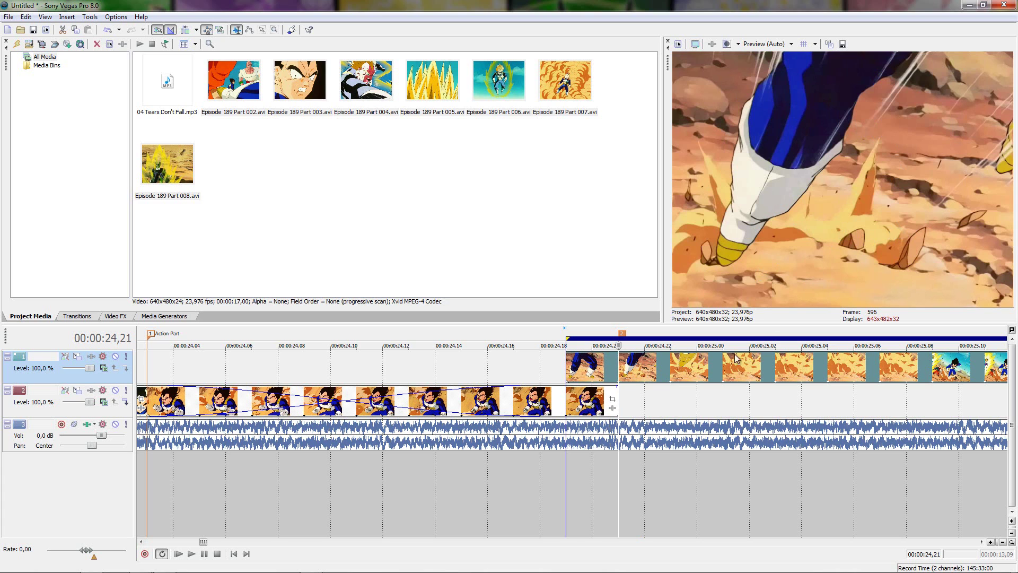
click(607, 375)
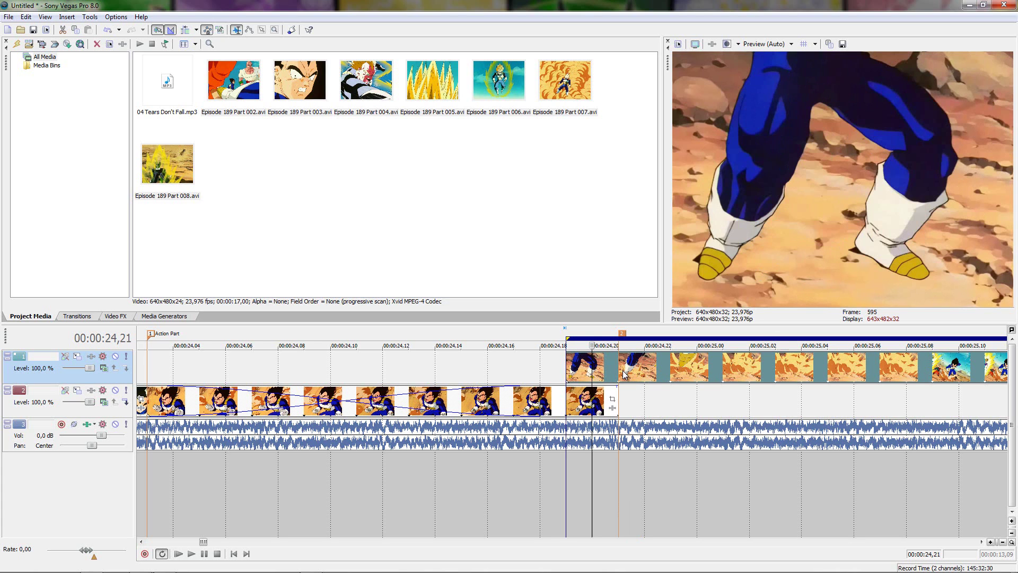
click(623, 371)
drag(642, 370, 663, 400)
double_click(663, 400)
key(space)
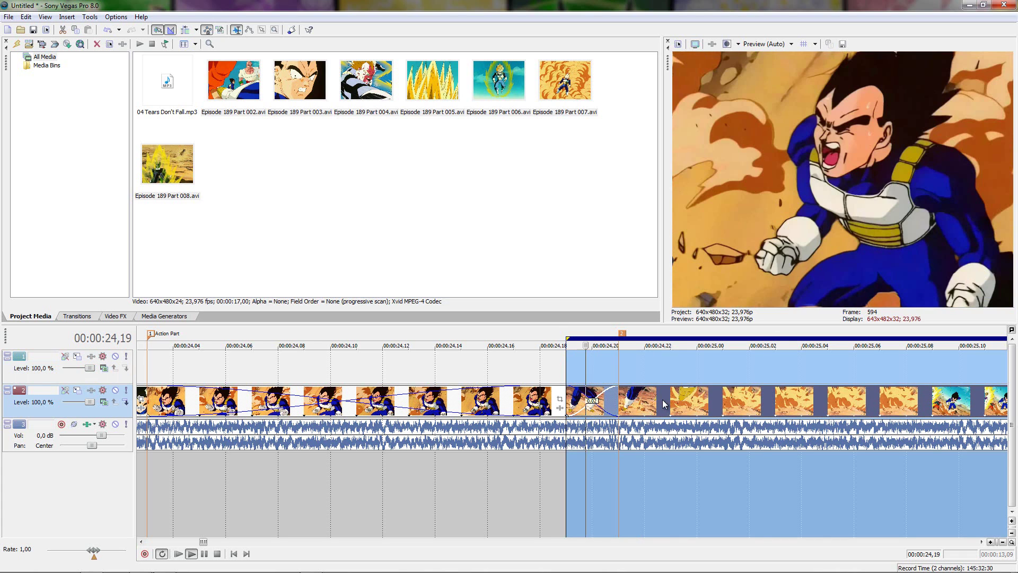
scroll(663, 399, down, 1)
key(space)
Split the clip at 00:00:25,08, where the dust shot ends, and play the piece from 00:00:24,19 to 00:00:25,08.
click(601, 402)
scroll(599, 402, up, 3)
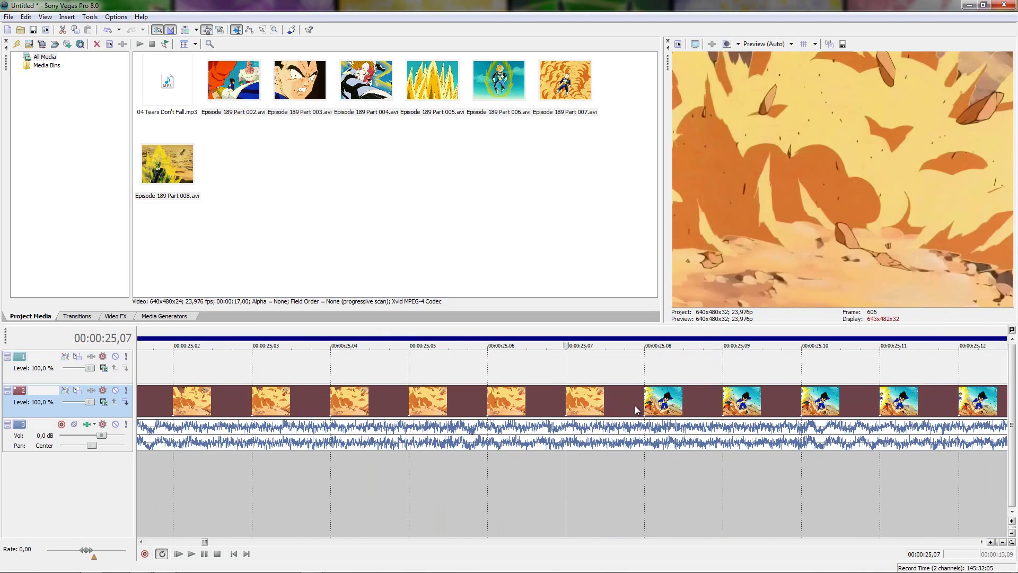
click(634, 405)
key(s)
scroll(611, 409, down, 3)
double_click(526, 413)
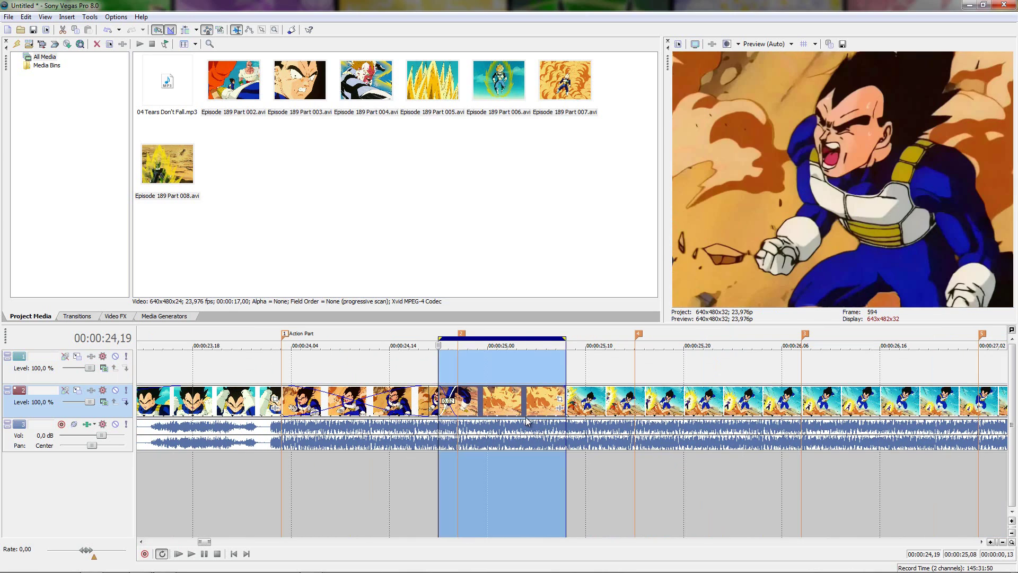
key(space)
key(space)
key(space)
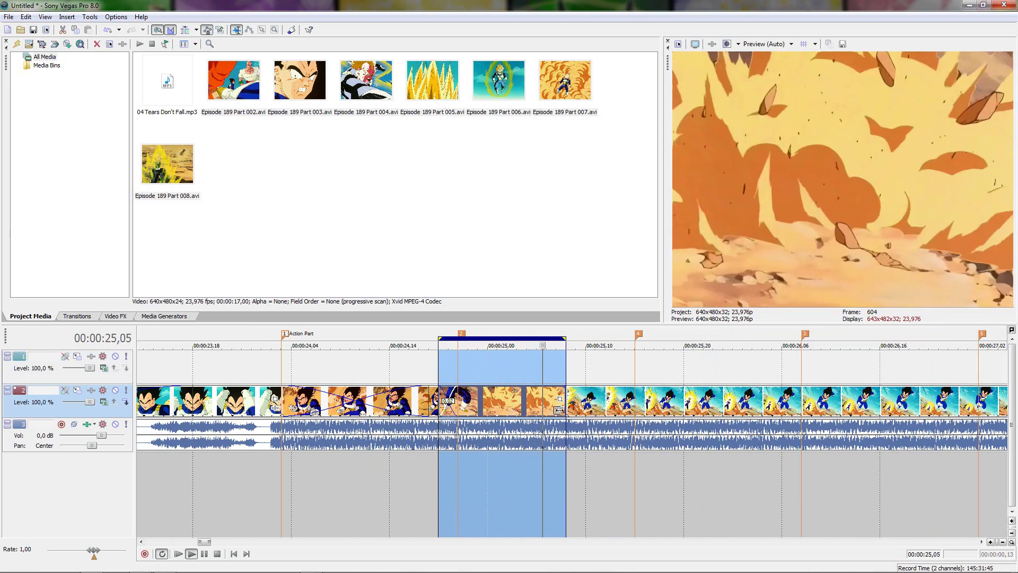
key(space)
Move the following piece 0,10 earlier so that it crossfades over the dust shot just after marker 2.
double_click(600, 402)
scroll(707, 416, up, 4)
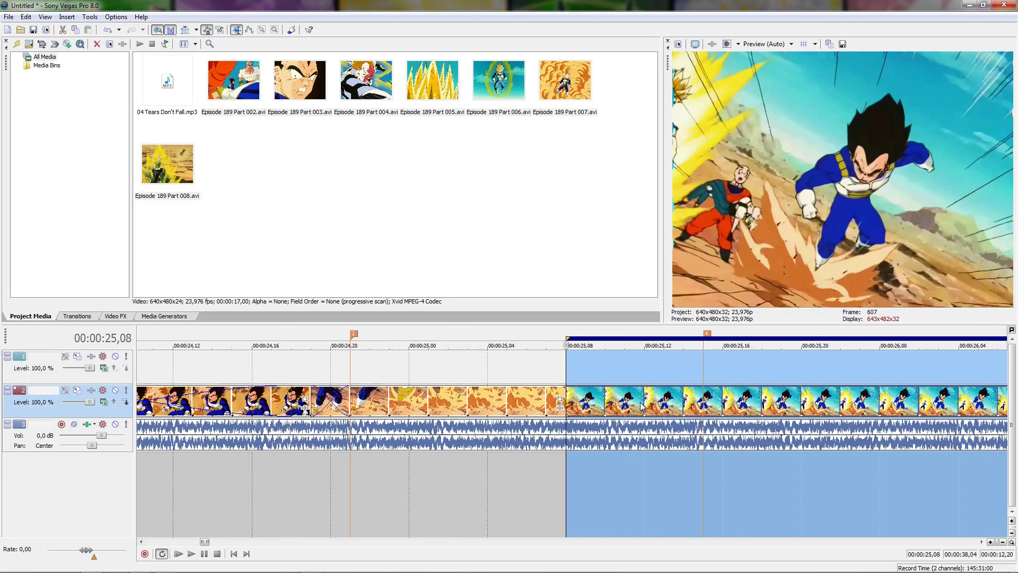
drag(763, 418, 576, 419)
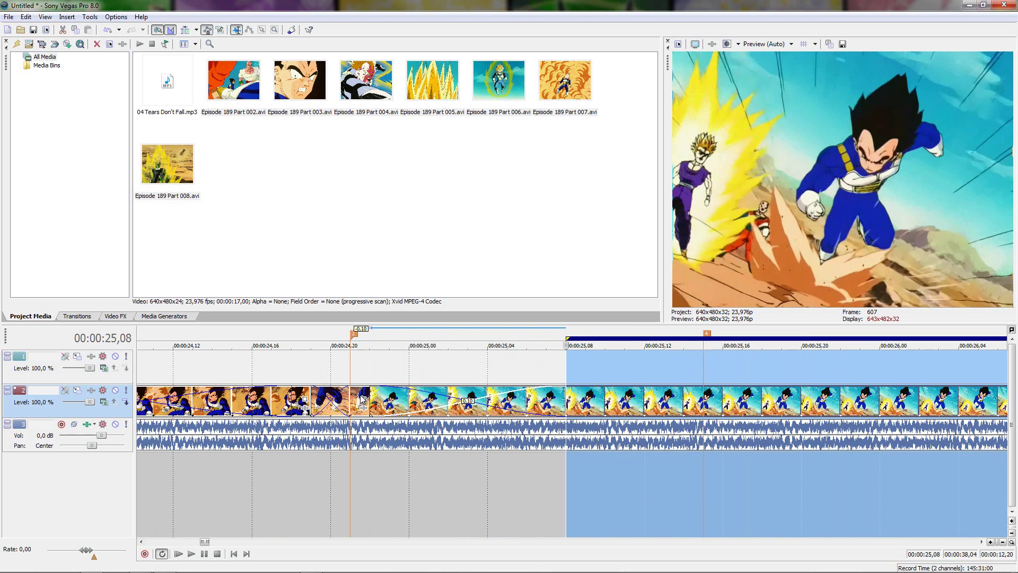
click(388, 387)
Split the flying shot at marker 4, 00:00:25,15, and move the rest of the clip onto the upper track.
drag(389, 374, 527, 373)
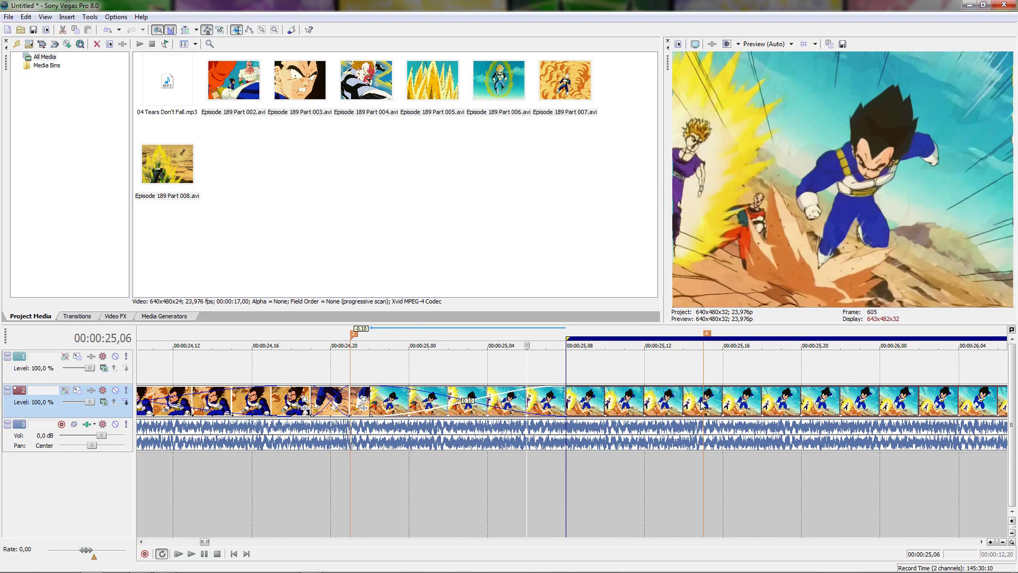
scroll(689, 406, down, 4)
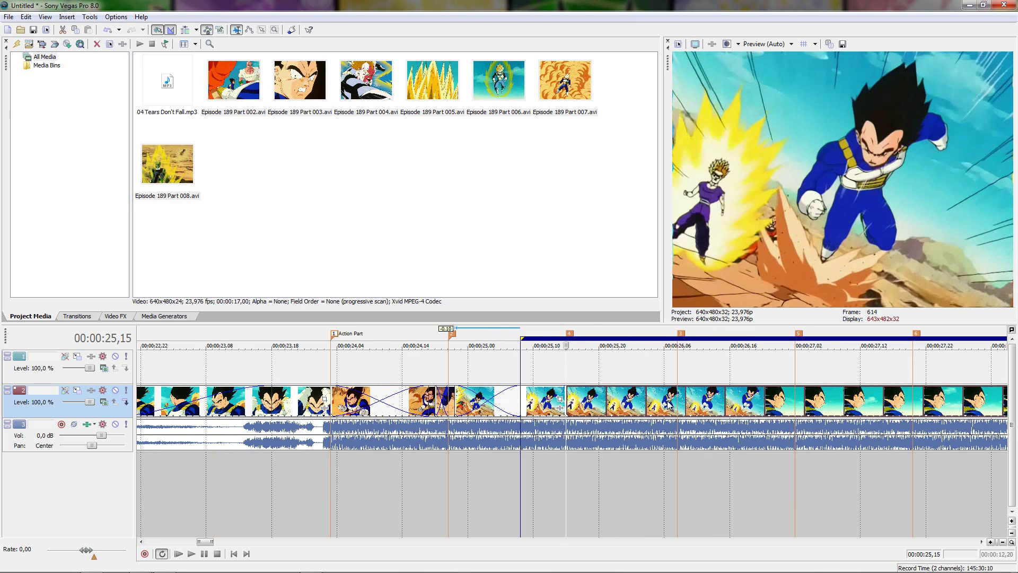
drag(567, 398, 635, 373)
Examine the frames of the black-and-white flash between 00:00:27,17 and 00:00:28,01 on the upper track.
click(888, 371)
scroll(847, 369, up, 2)
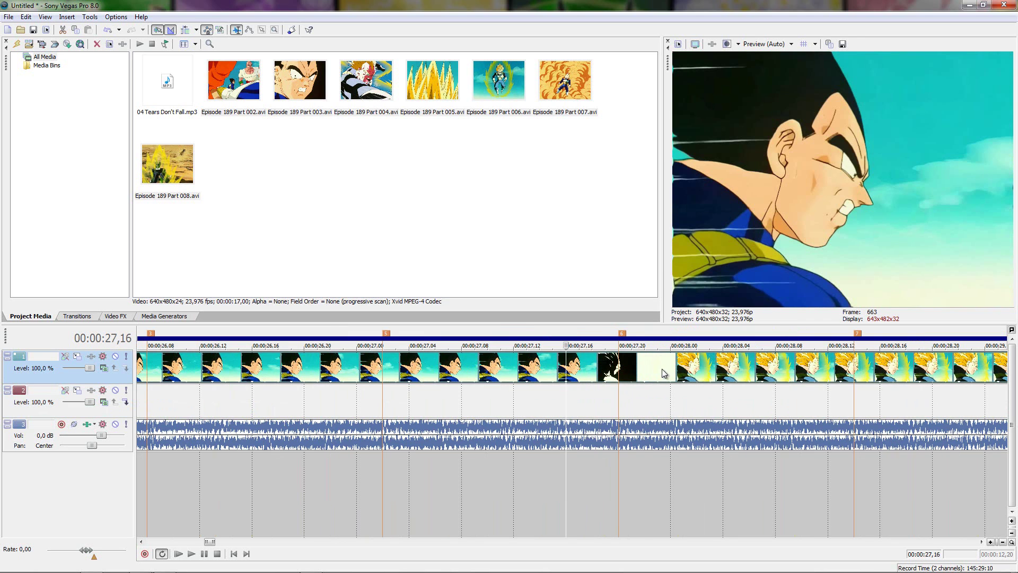
click(661, 370)
scroll(641, 376, up, 3)
click(534, 377)
scroll(532, 377, up, 1)
click(495, 382)
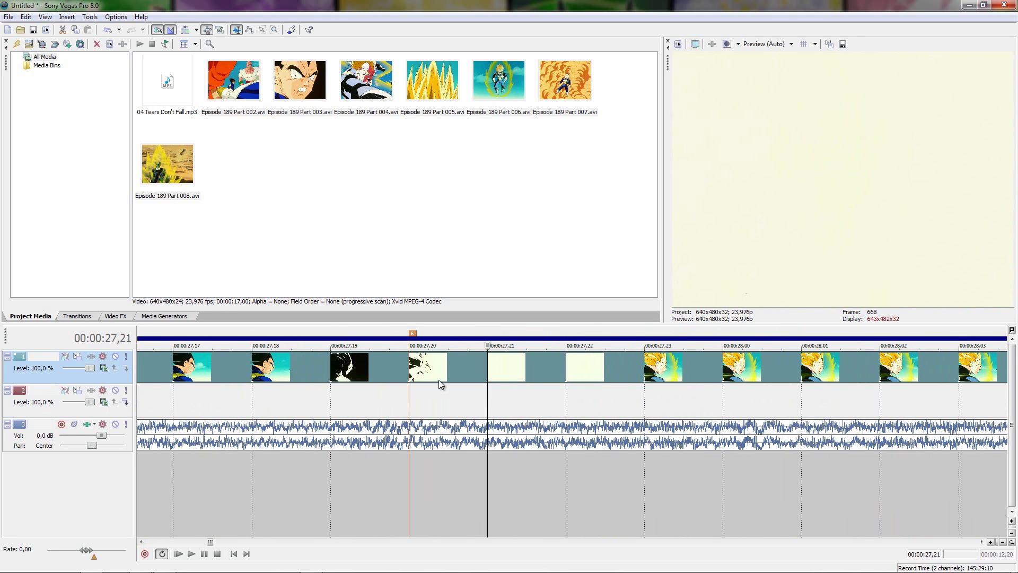
click(438, 380)
click(681, 382)
click(704, 379)
click(569, 386)
scroll(569, 387, down, 3)
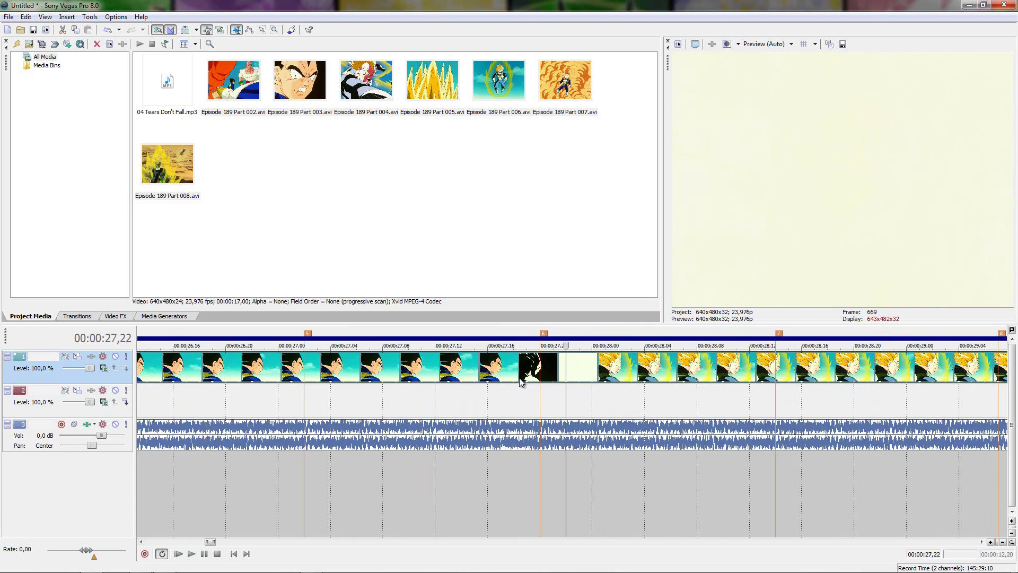
Split the upper clip shortly before the black-and-white flash and delete the part in front of the split.
click(514, 382)
scroll(498, 381, down, 2)
click(493, 380)
key(s)
click(454, 381)
key(Delete)
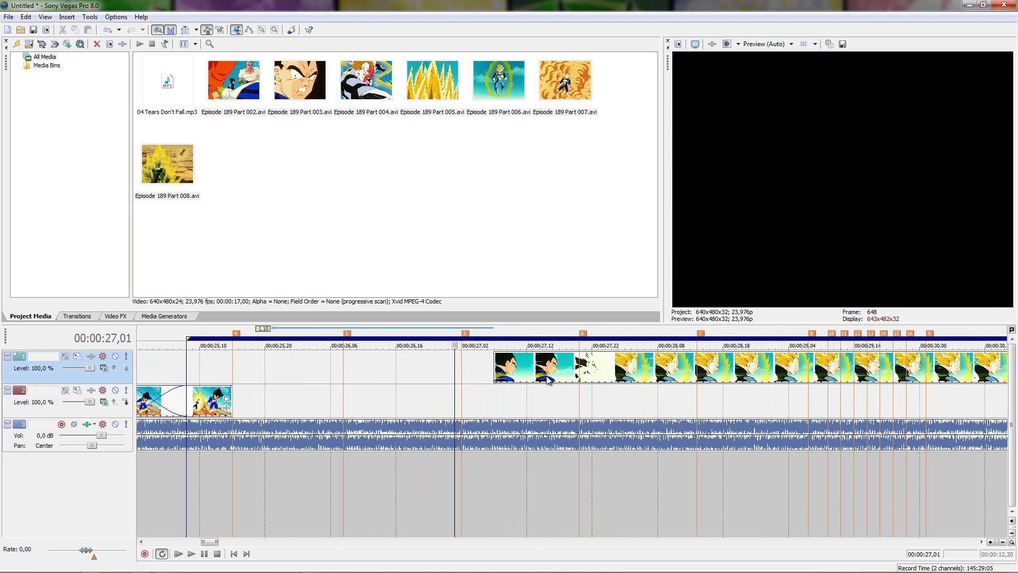
Move the flash clip so that its first black frame falls on marker 4, 00:00:25,15.
drag(545, 375, 283, 375)
double_click(282, 375)
scroll(645, 385, up, 2)
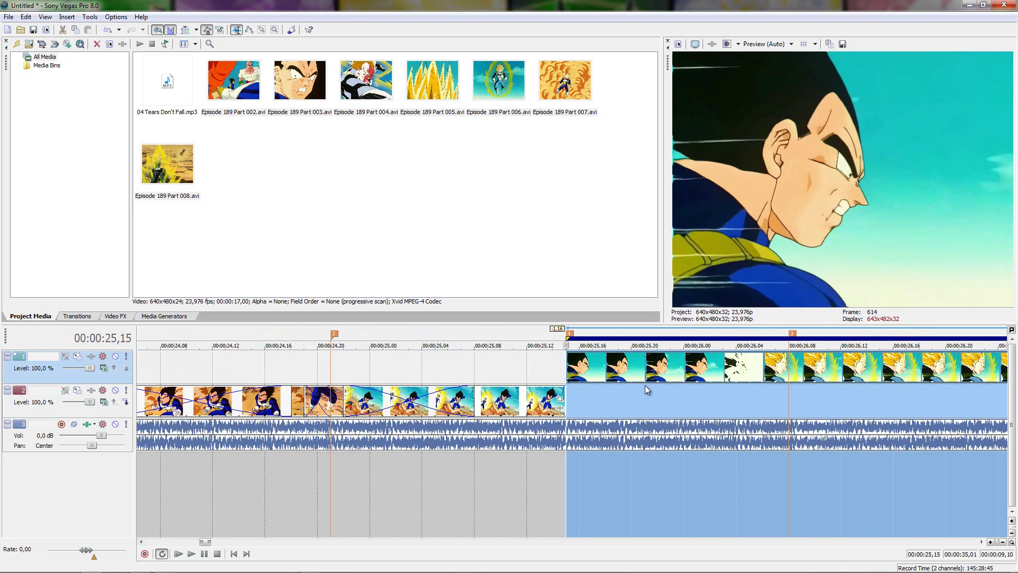
drag(611, 374, 452, 373)
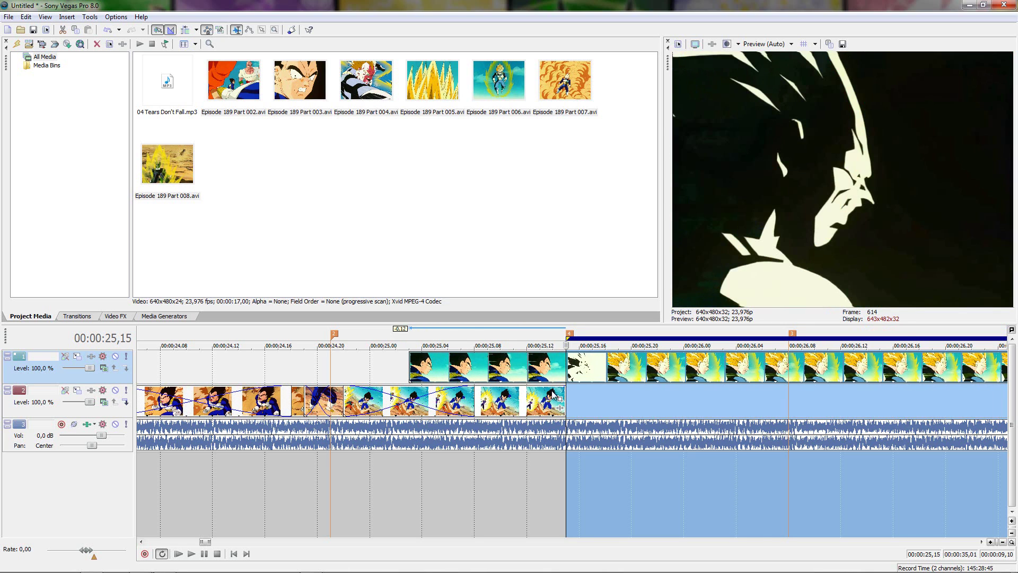
scroll(452, 372, up, 3)
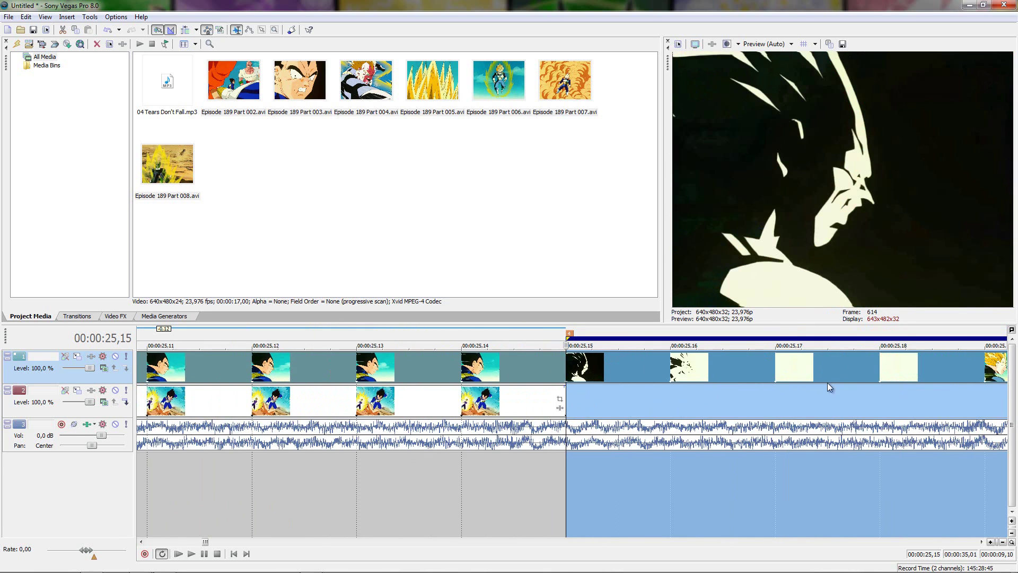
Compare the flash frames one by one and shift the clip 0,02 earlier so that the plain white frame falls on marker 4.
click(937, 371)
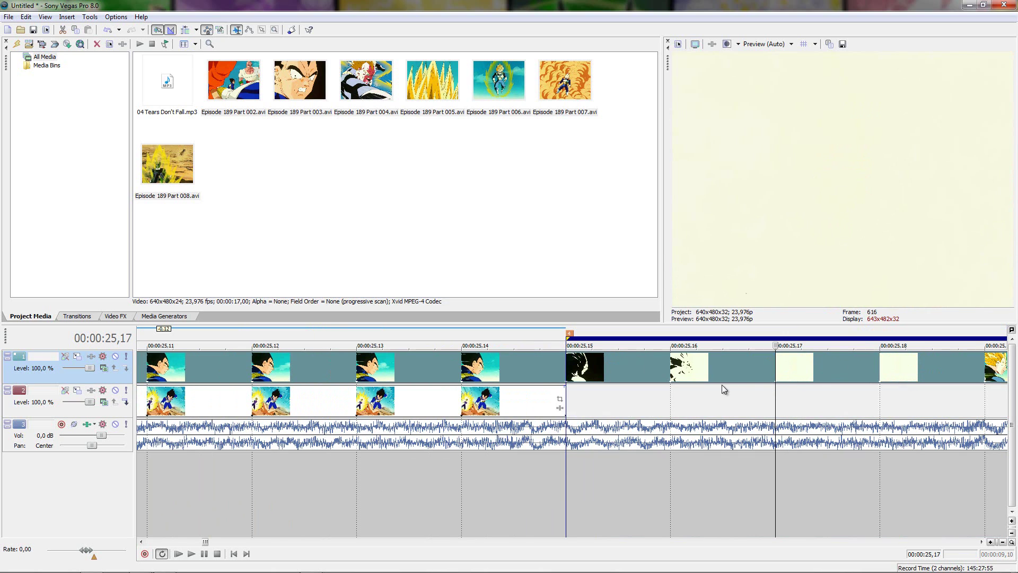
click(722, 386)
click(585, 378)
click(726, 371)
click(867, 369)
click(564, 375)
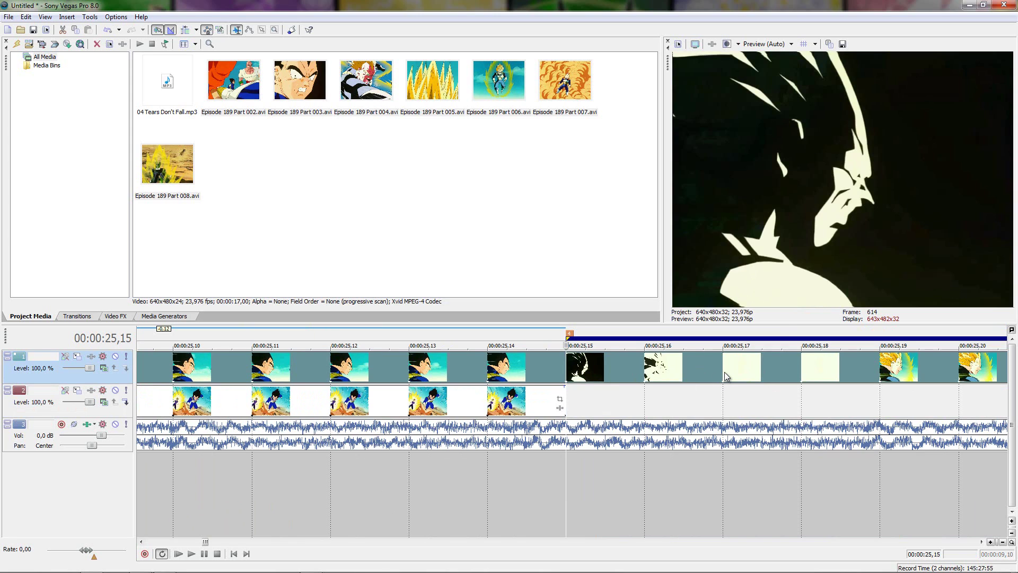
drag(724, 371, 593, 377)
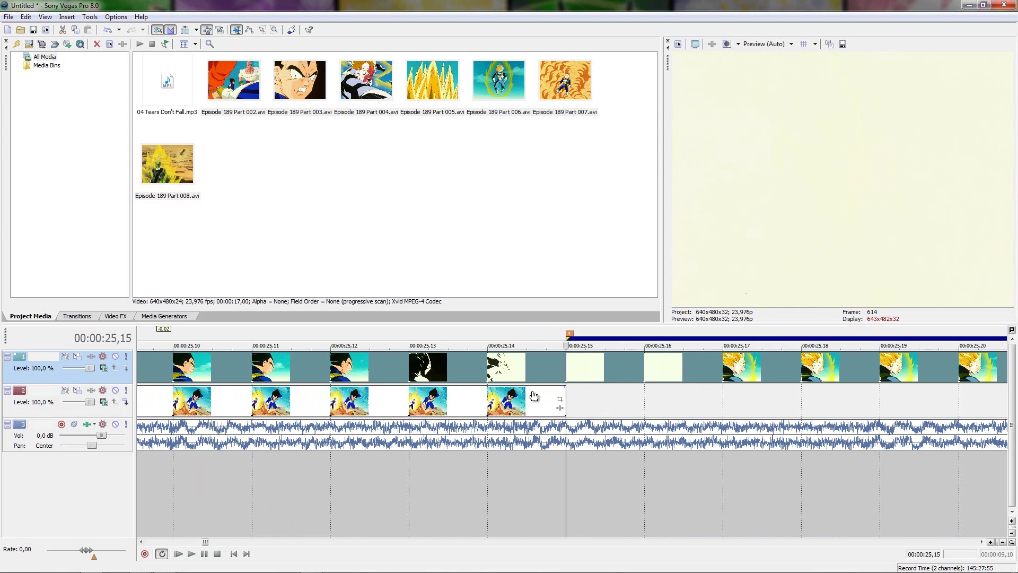
click(572, 395)
scroll(571, 395, down, 3)
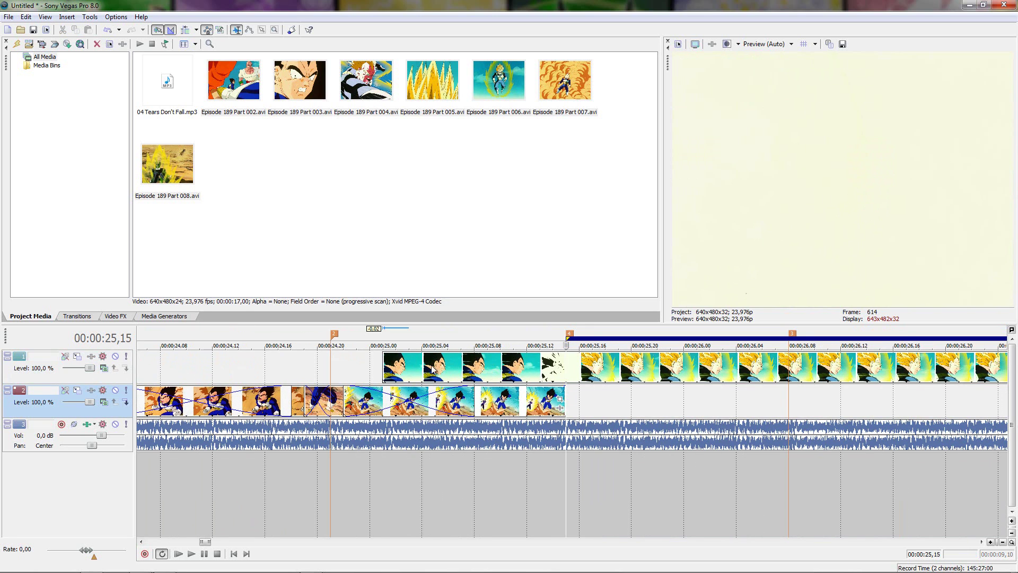
Trim the flash clip to start at 00:00:25,08, place it on the second track with a 0,07 crossfade, and play the transition.
drag(384, 368, 476, 402)
double_click(582, 406)
key(space)
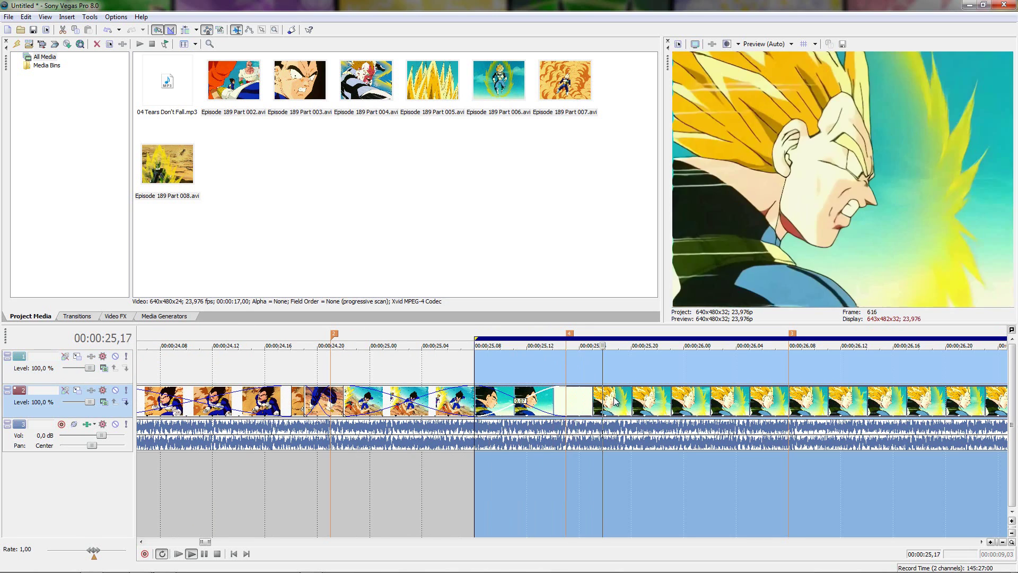
key(space)
drag(867, 373, 291, 375)
key(space)
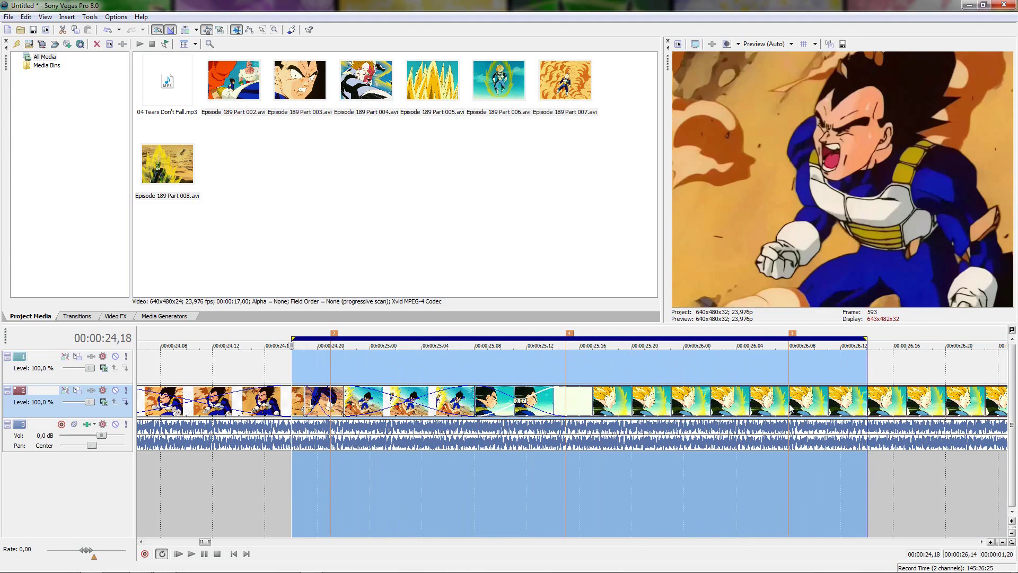
Split the golden-haired shot at the marker at 00:00:26,08 and move the following piece 0,09 later.
key(Return)
scroll(615, 398, down, 2)
drag(597, 399, 658, 397)
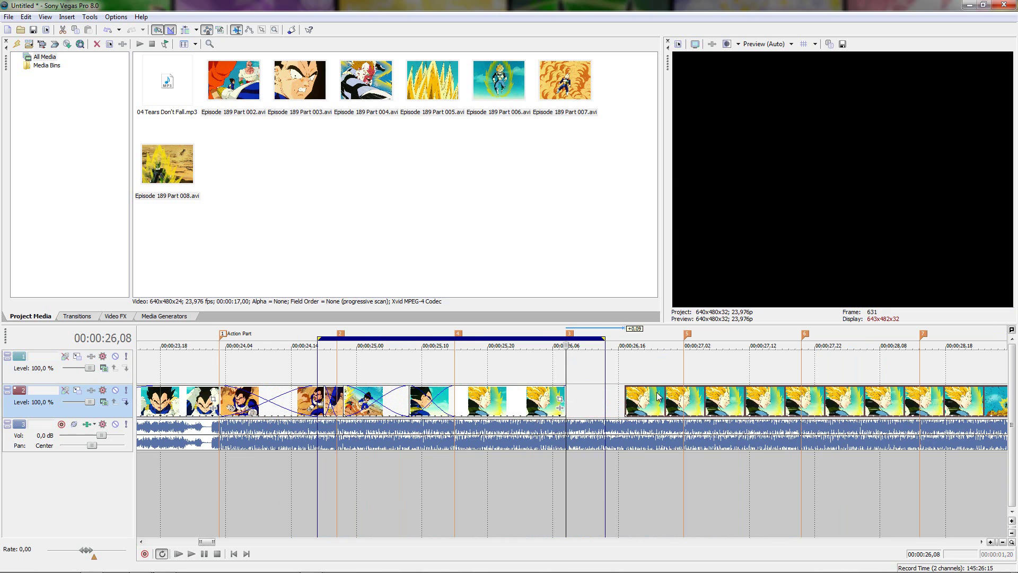
Play the range from 00:00:25,07 to 00:00:26,10, and move the flash piece off the second track onto the upper track.
drag(578, 371, 403, 372)
key(space)
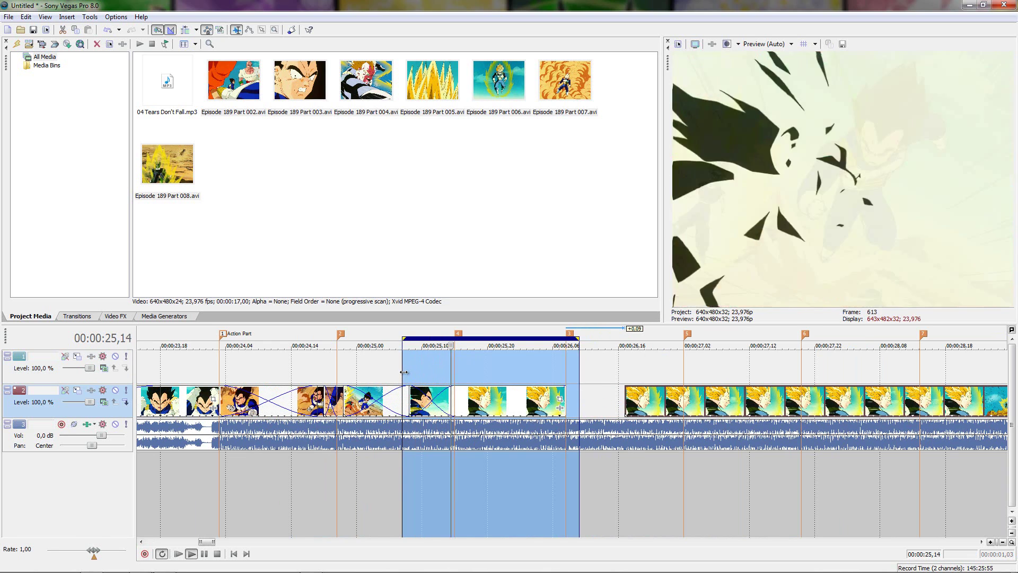
key(space)
drag(495, 403, 586, 370)
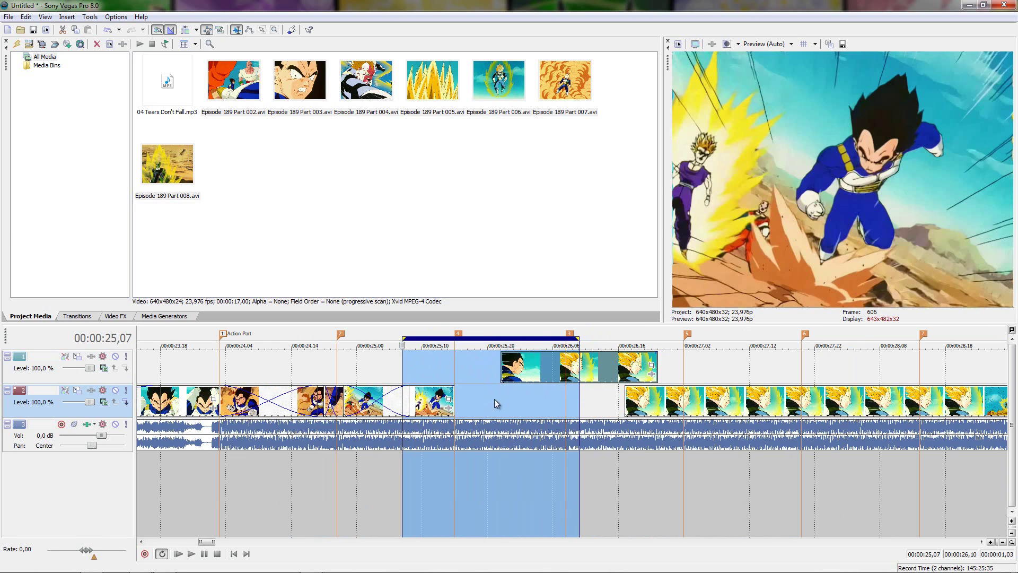
Extend the running shot on the second track to the marker at 00:00:26,08 and place the flash clip there, with its white frame on that marker.
drag(409, 400, 566, 395)
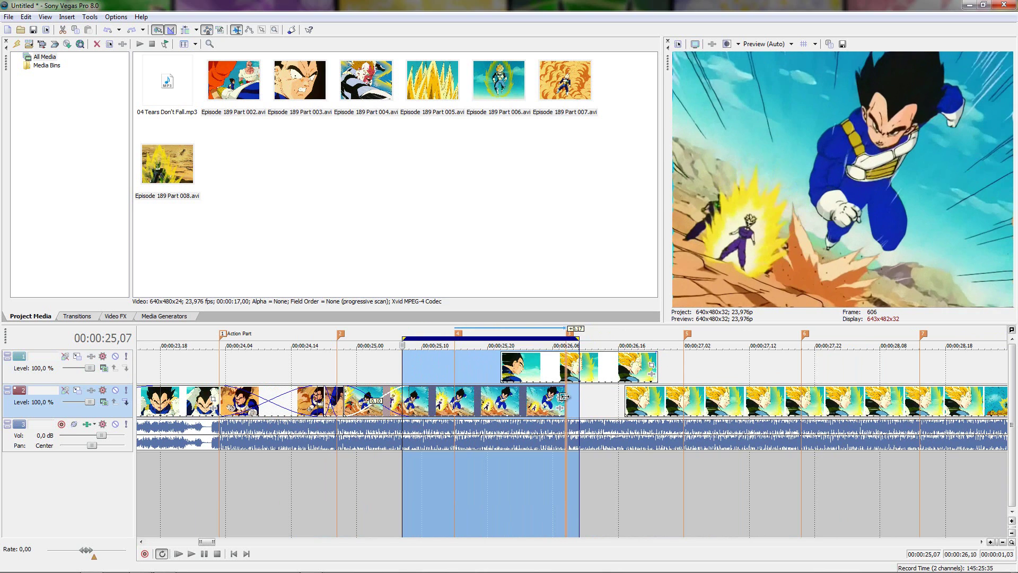
click(568, 372)
scroll(567, 369, up, 3)
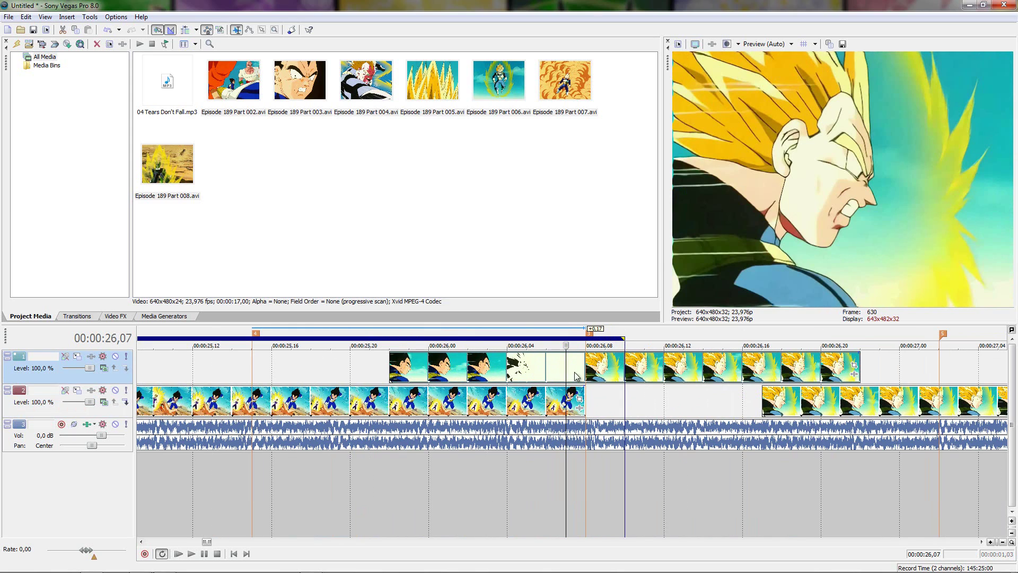
click(583, 371)
drag(541, 375, 599, 377)
scroll(602, 375, up, 4)
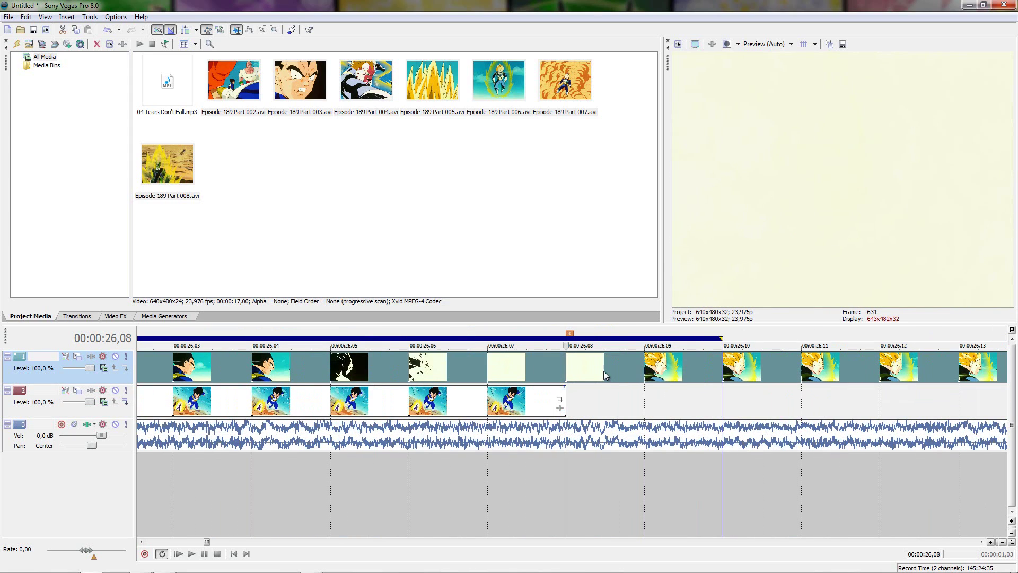
scroll(610, 411, down, 7)
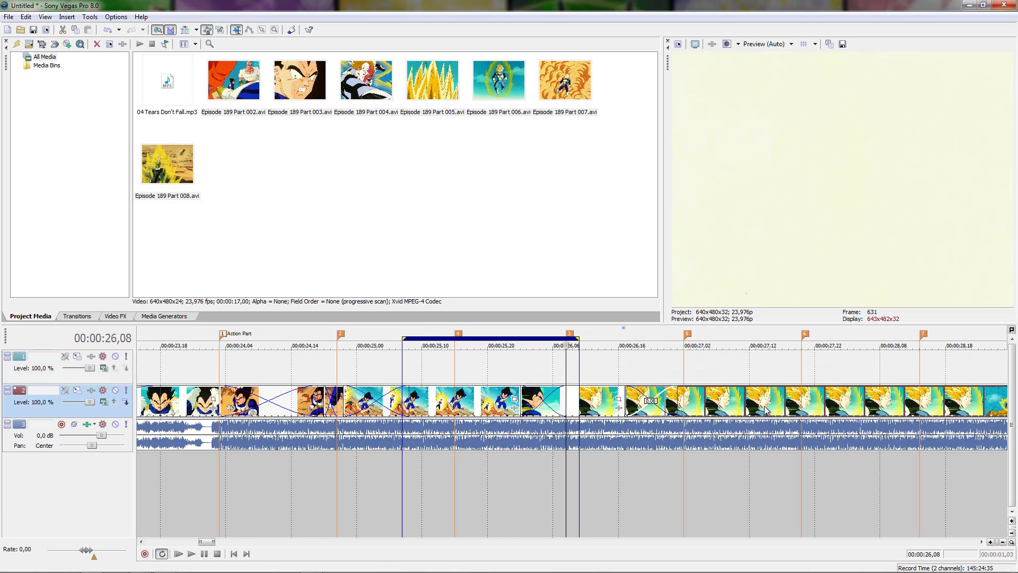
Split the golden-haired shot at the marker at 00:00:27,02, move the rest to 00:00:27,20, and play the edited section.
click(684, 398)
drag(676, 398, 258, 376)
key(space)
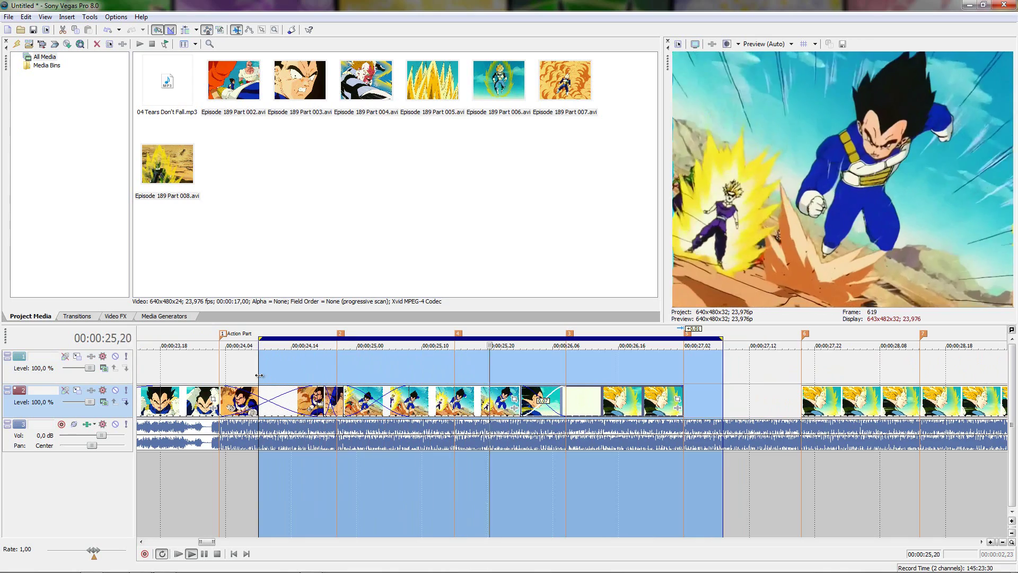
key(space)
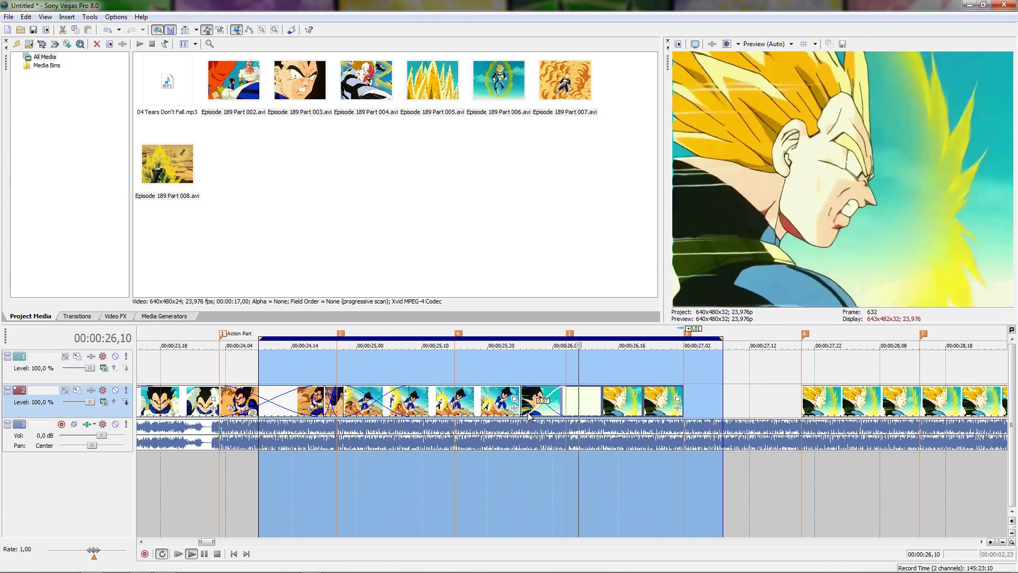
key(space)
Trim the remaining footage to start at the yellow-aura shot and place it on the upper track at 00:00:27,02.
scroll(547, 415, down, 3)
scroll(689, 400, down, 1)
double_click(795, 405)
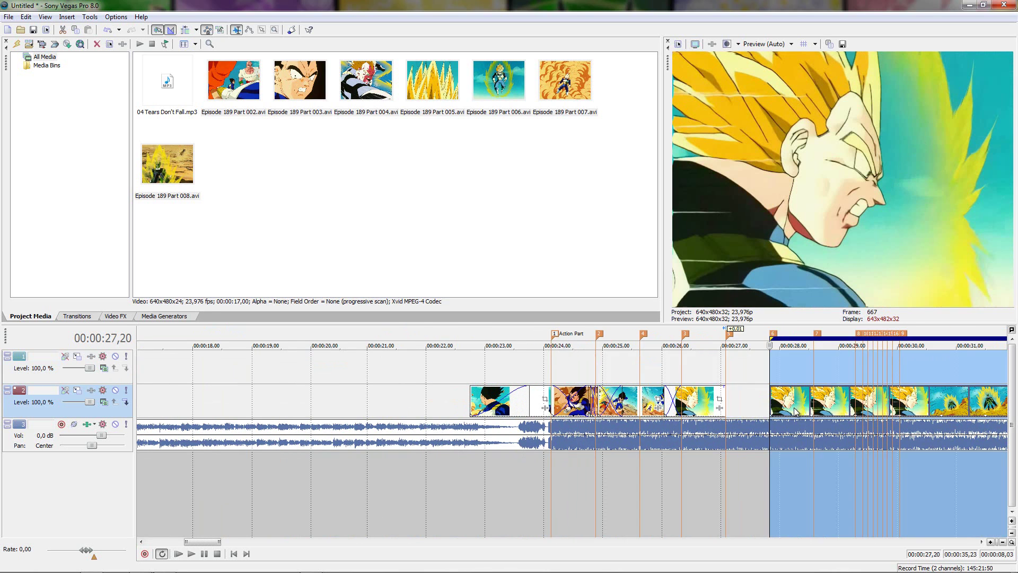
scroll(621, 404, down, 1)
scroll(621, 404, up, 1)
drag(565, 404, 548, 366)
double_click(551, 366)
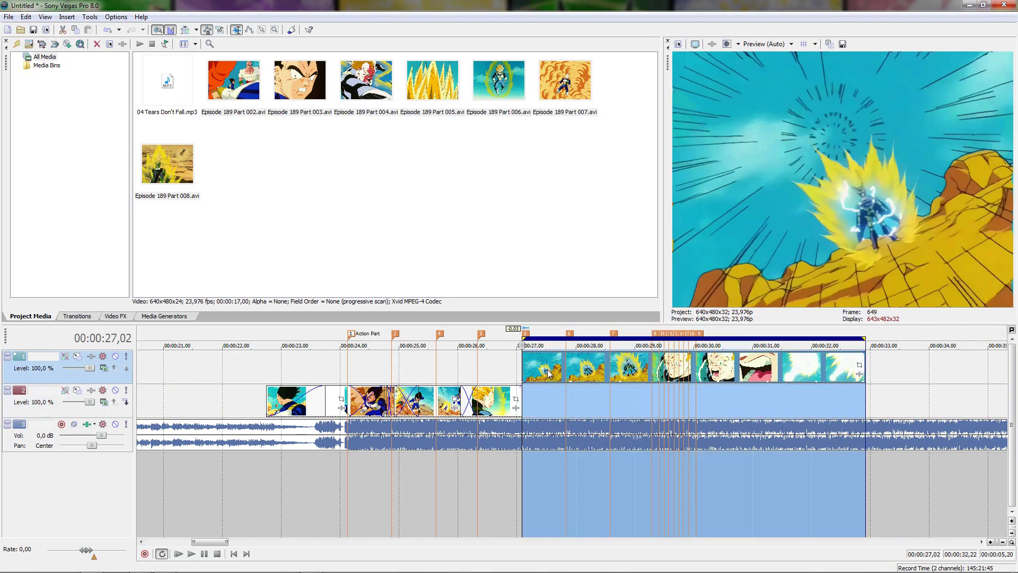
Play the yellow-aura clip, shift it earlier so the cut to the golden-haired fighter falls on 00:00:27,20, and split it there.
scroll(655, 366, up, 2)
key(space)
scroll(734, 380, down, 2)
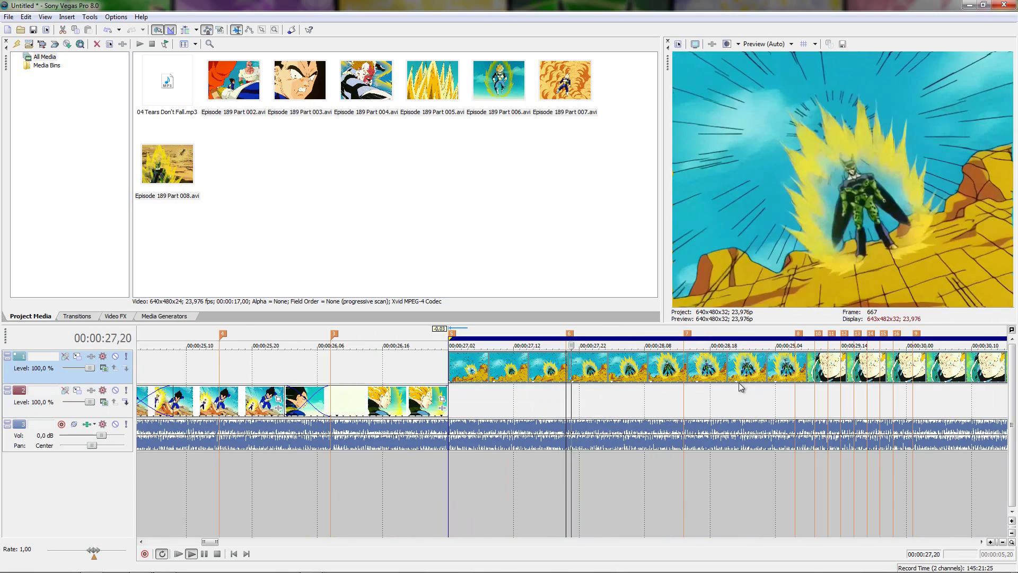
key(space)
scroll(580, 386, up, 4)
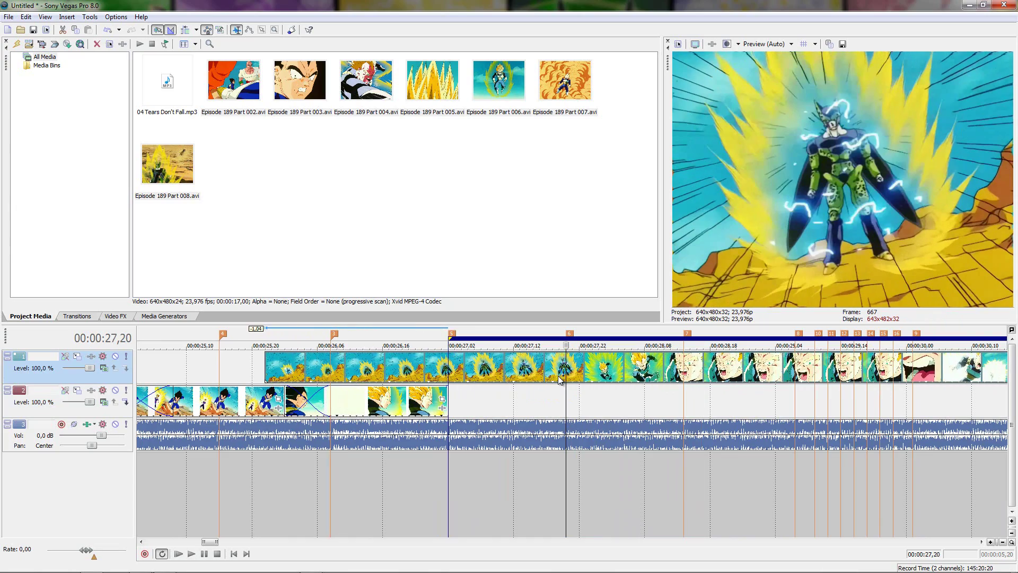
scroll(578, 381, up, 1)
key(s)
click(585, 374)
scroll(584, 374, down, 5)
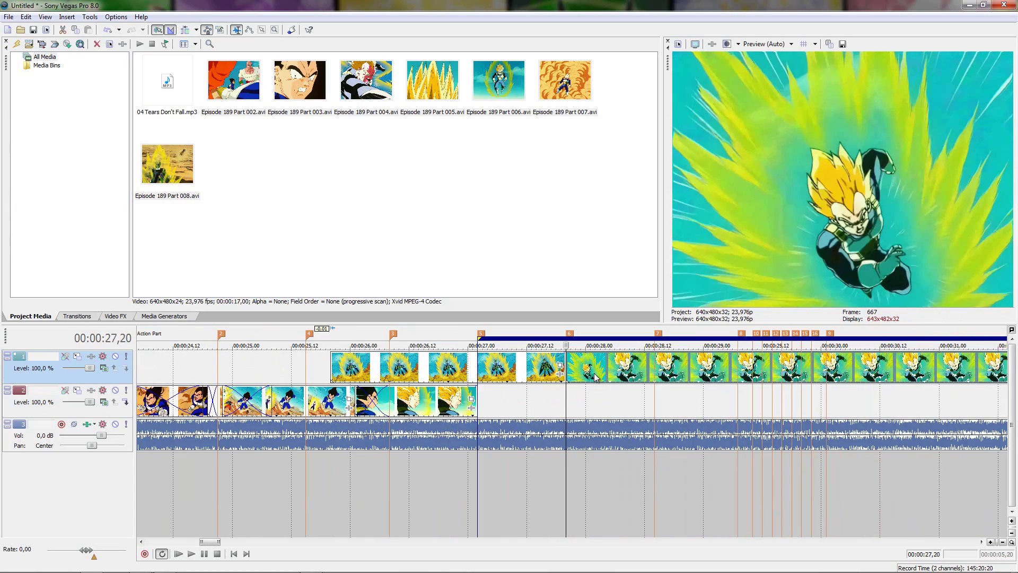
Move the golden-haired fighter piece 0,12 later and put the trimmed yellow-aura shot on the second track with a 0,15 crossfade.
drag(589, 371, 648, 371)
click(479, 387)
scroll(509, 376, up, 3)
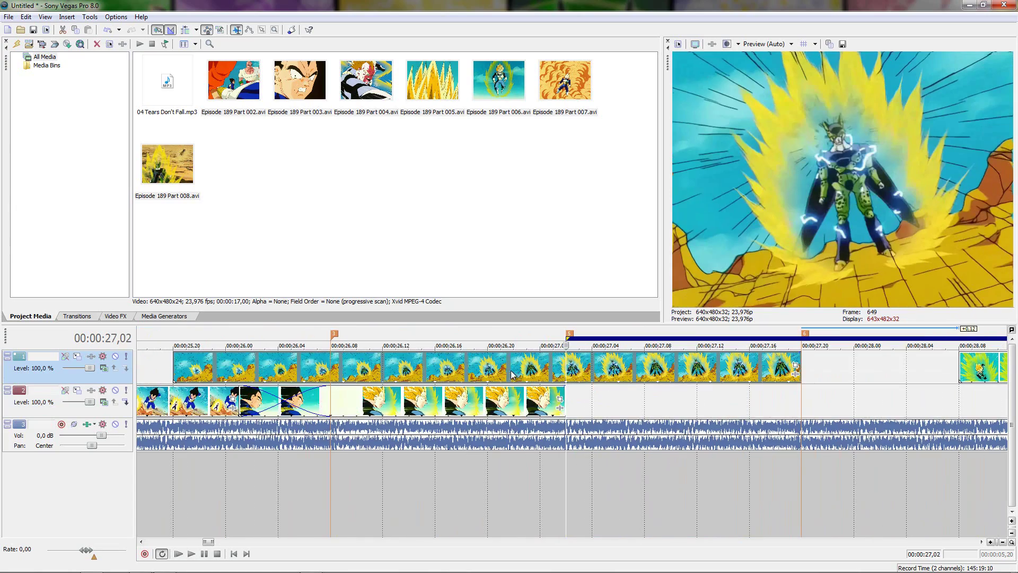
drag(173, 374, 390, 401)
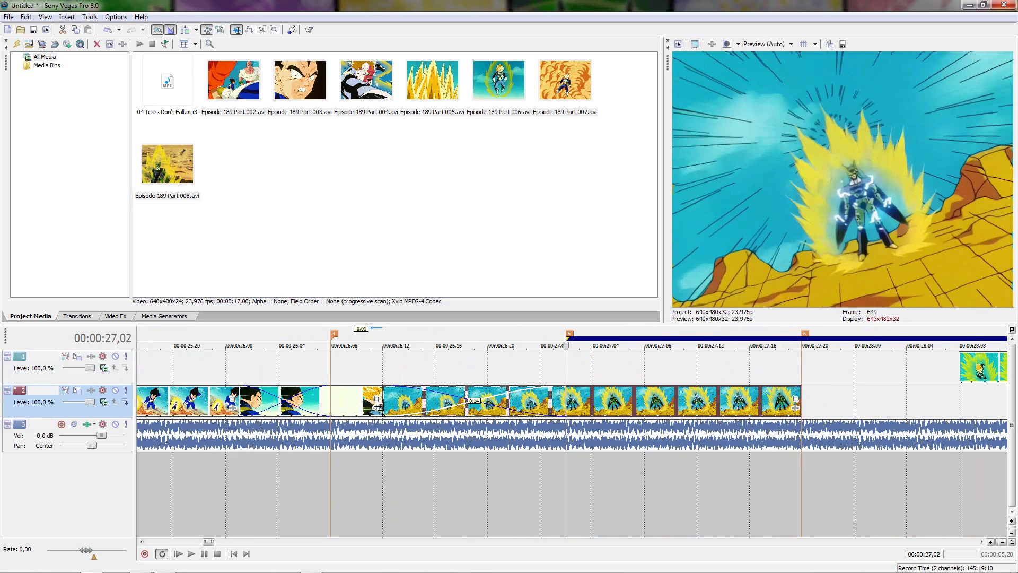
click(374, 404)
scroll(479, 405, down, 3)
Play the range from 00:00:25,15 to 00:00:27,22 to check the new crossfade.
drag(635, 377, 453, 378)
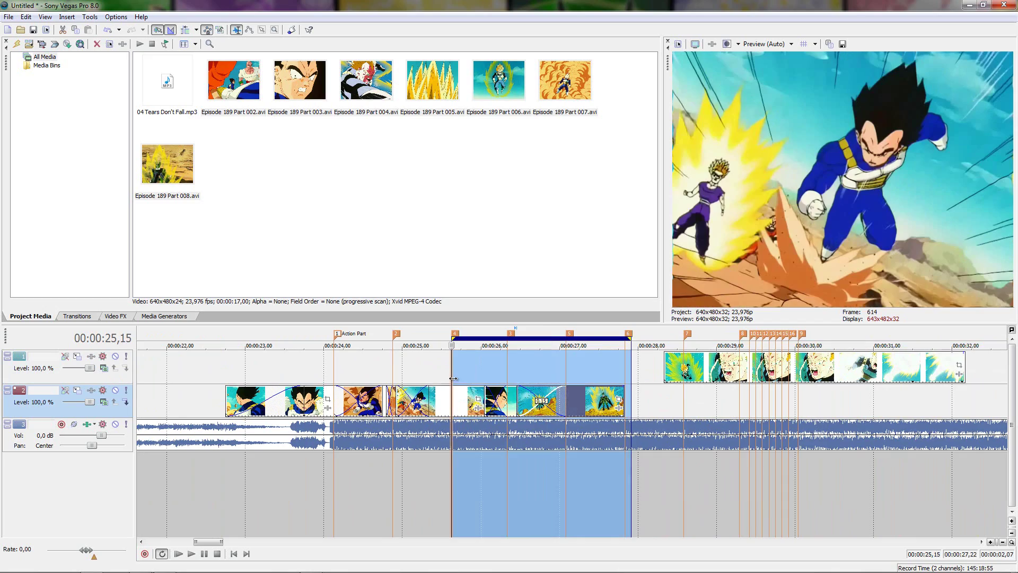
scroll(523, 404, up, 3)
scroll(752, 403, down, 3)
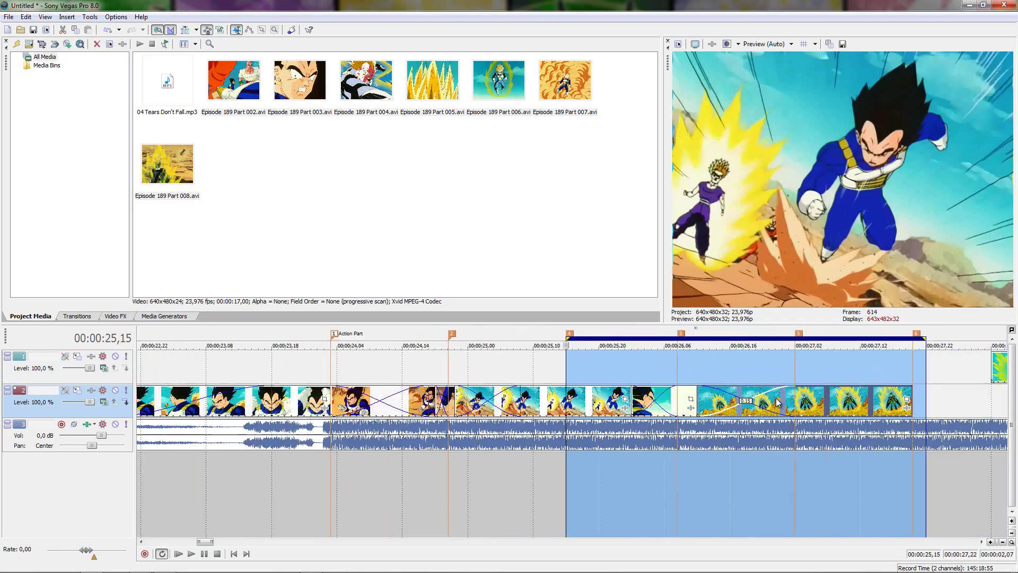
key(space)
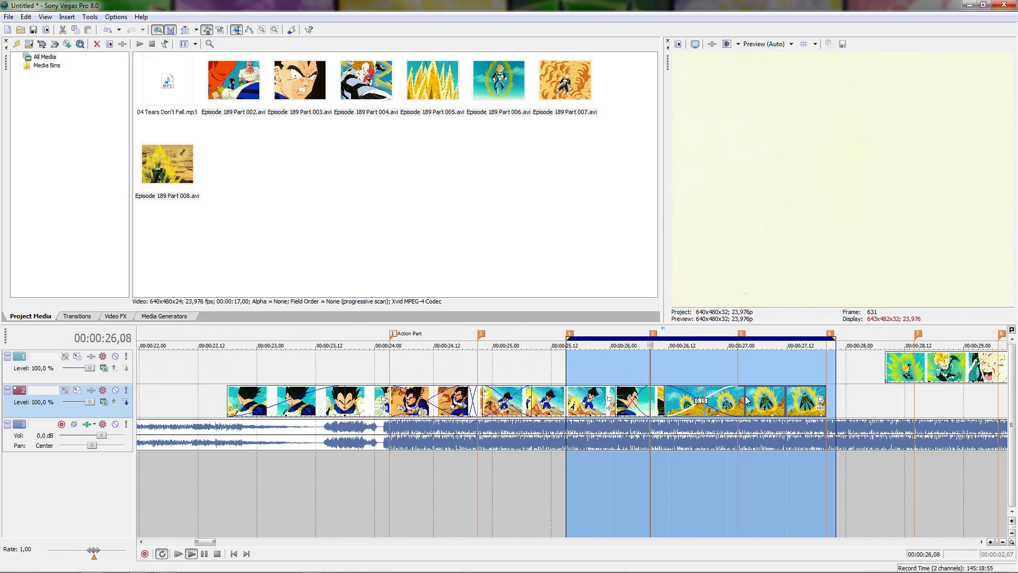
scroll(724, 389, down, 2)
key(space)
Move the golden-haired fighter clip on the upper track to start at the marker at 00:00:27,20 and play its screaming shot.
double_click(643, 375)
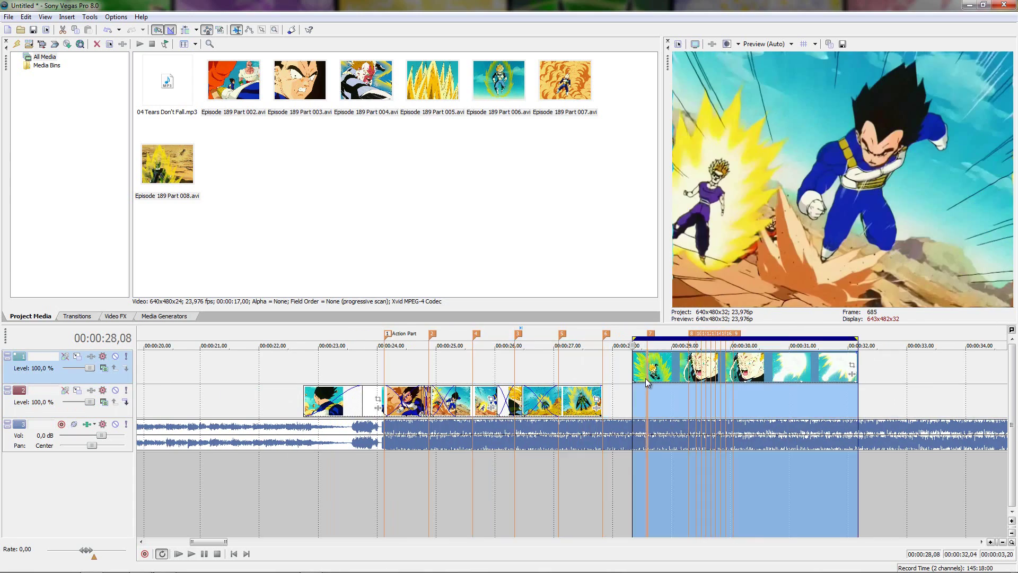
scroll(596, 373, up, 3)
key(space)
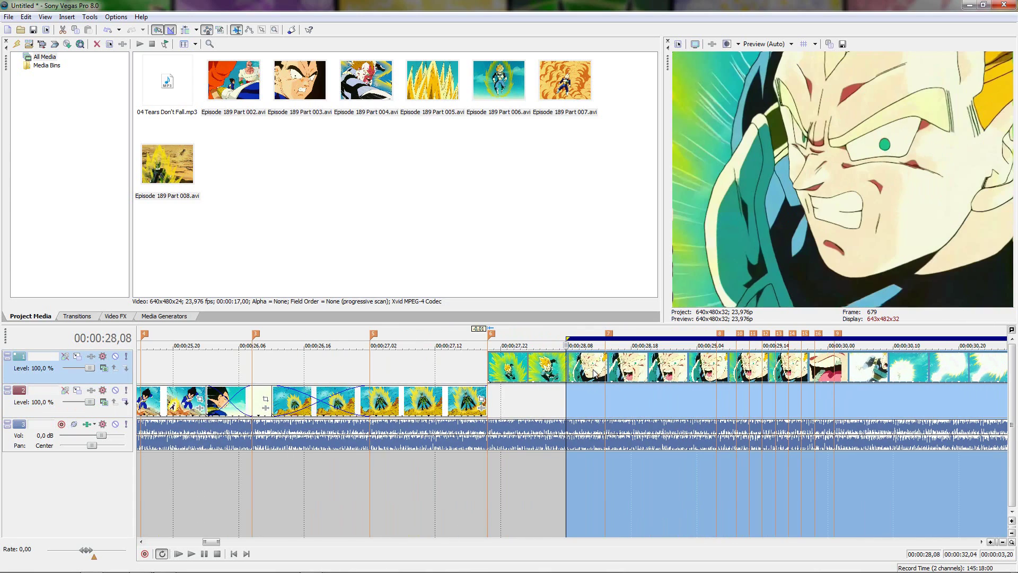
click(605, 371)
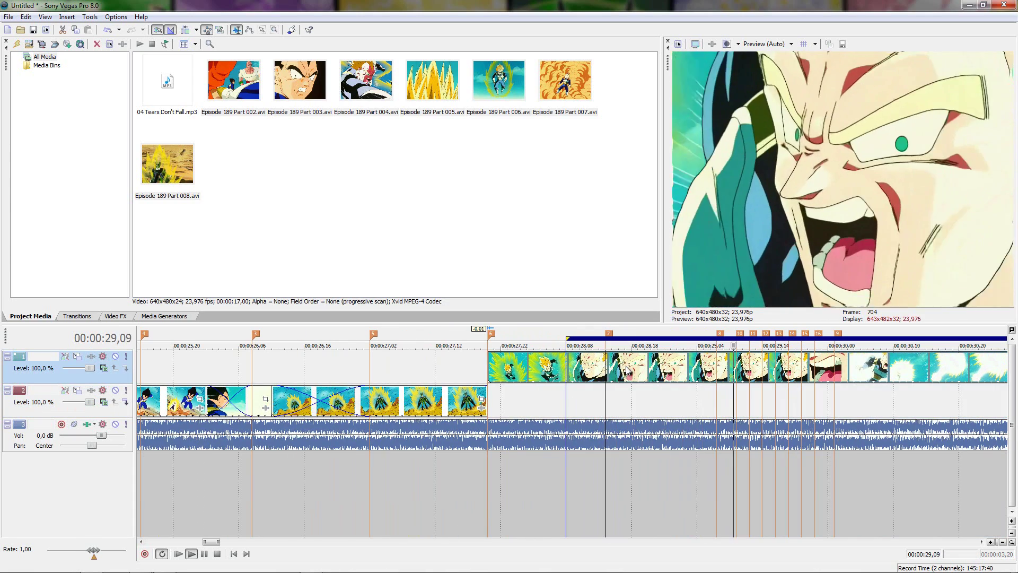
key(space)
Split the clip at the marker at 00:00:28,14, move the rest later, and put the first piece on the second track with a 0,06 crossfade.
key(s)
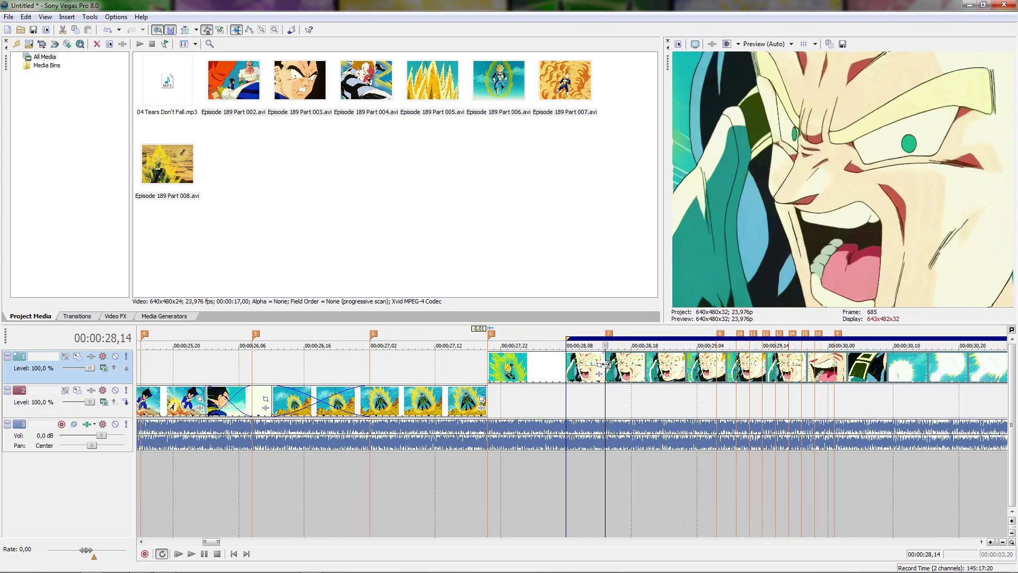
drag(607, 363, 697, 364)
drag(581, 372, 605, 392)
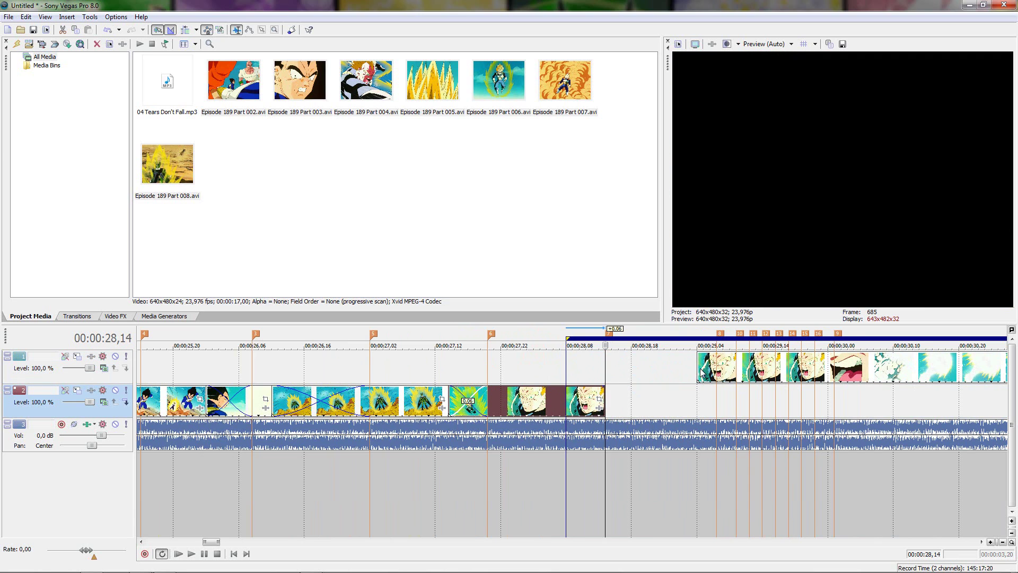
Step through the remaining screaming footage frame by frame, select the range from 00:00:28,18 to 00:00:30,07, and play it.
drag(684, 368, 586, 368)
click(636, 378)
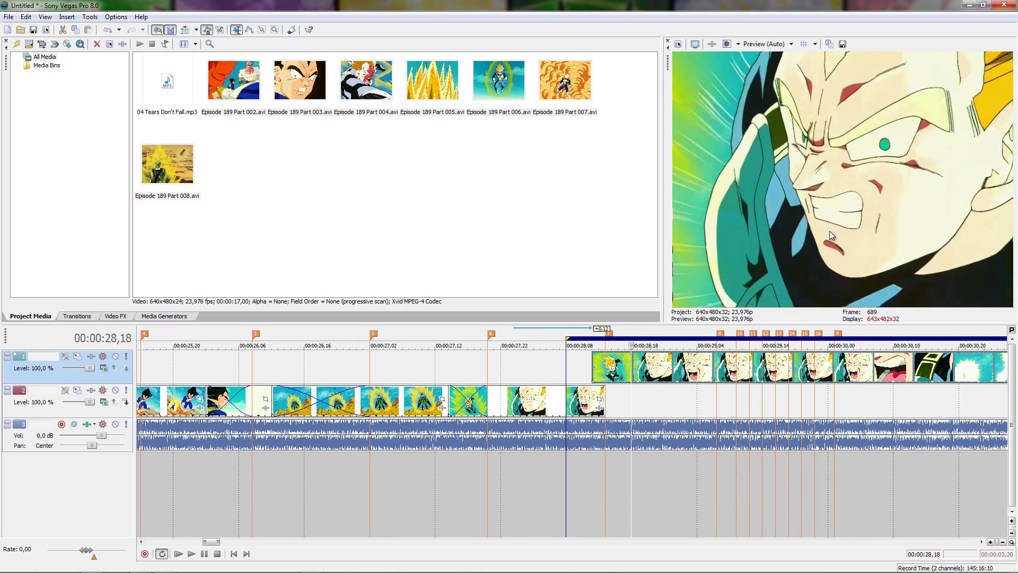
key(shift+Right)
key(shift+Right)
key(shift+Right)
key(shift+Right)
key(shift+Right)
key(shift+Right)
key(shift+Right)
key(shift+Right)
key(shift+Right)
key(shift+Right)
key(shift+Right)
key(shift+Right)
key(shift+Right)
key(shift+Right)
key(shift+Right)
key(shift+Right)
key(shift+Right)
key(shift+Right)
key(shift+Right)
key(shift+Right)
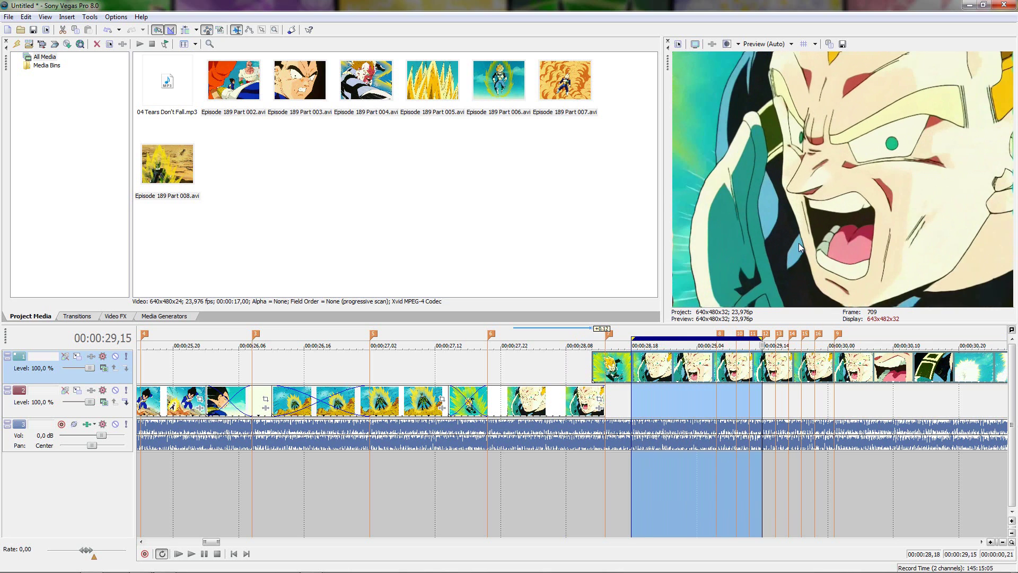
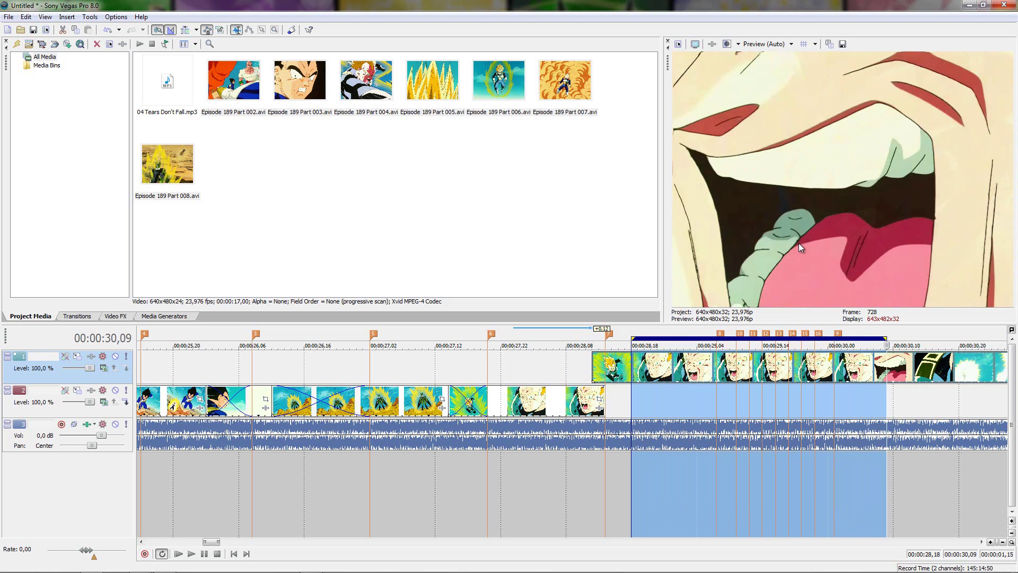
key(shift+Left)
key(shift+Left)
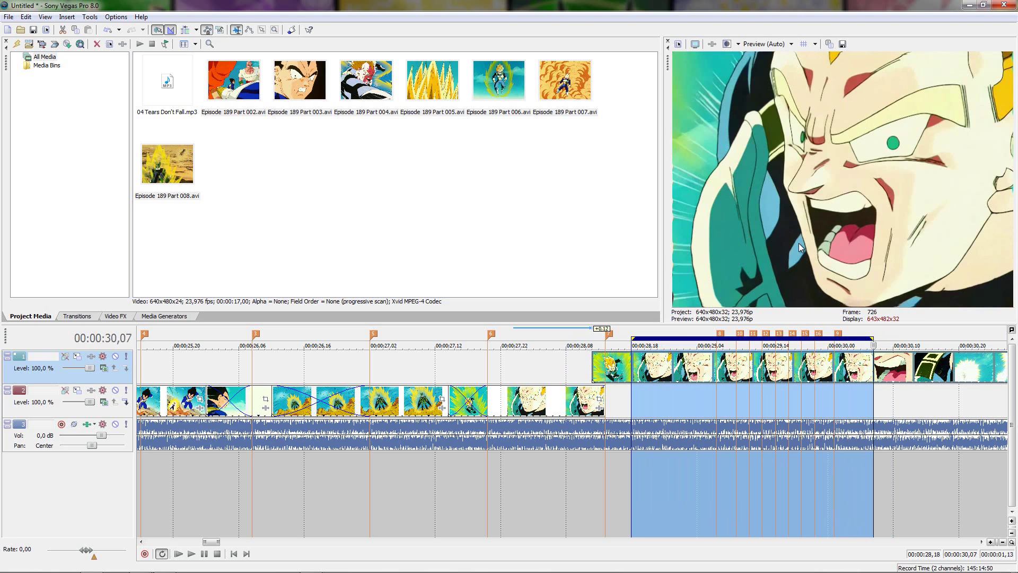
key(space)
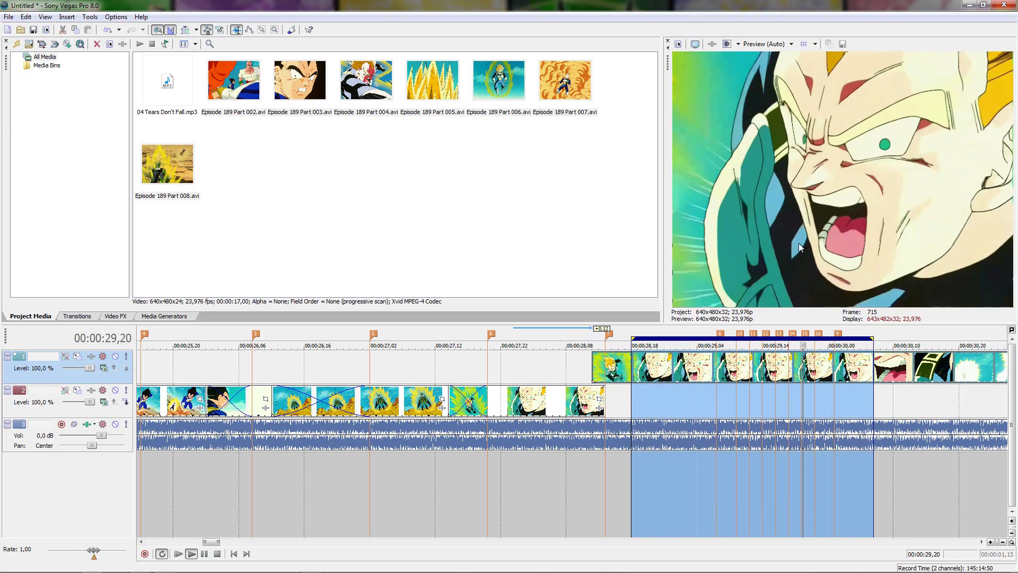
key(space)
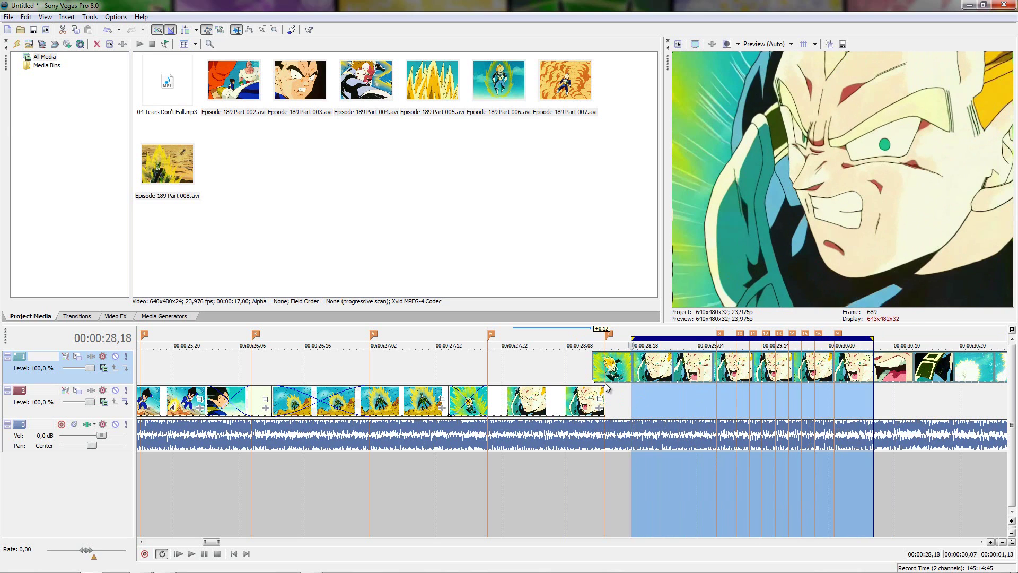
Trim the remaining clip to start at the open-mouth close-up and place it on the second track at the marker at 00:00:28,14.
mouse_move(599, 373)
mouse_down()
mouse_move(786, 388)
mouse_move(596, 372)
mouse_up()
drag(871, 378, 692, 374)
double_click(690, 373)
drag(605, 367, 633, 403)
double_click(639, 406)
Play the open-mouth and energy-blast clip, split it at the marker at 00:00:30,01, and delete the piece behind the marker.
key(space)
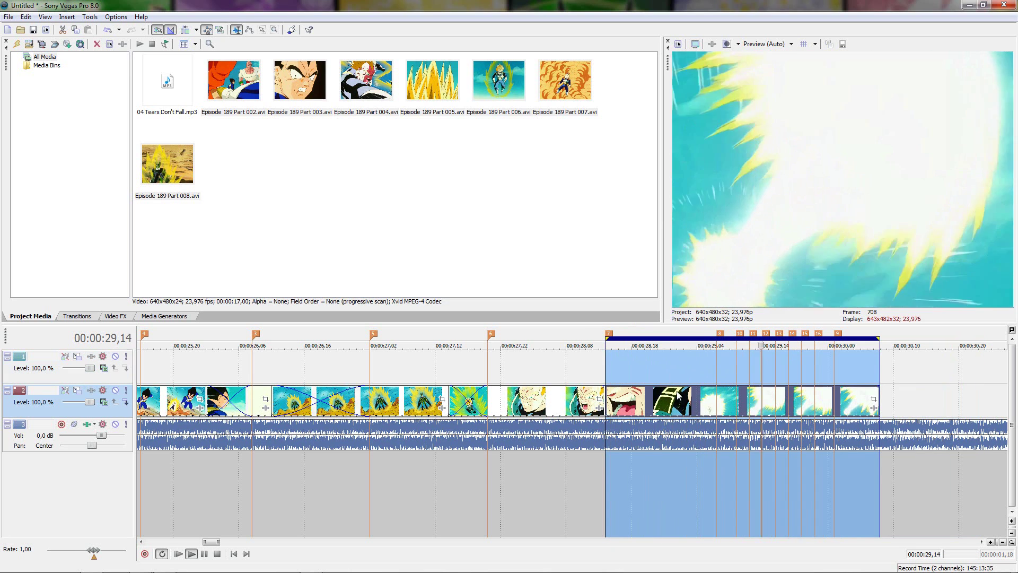
click(839, 407)
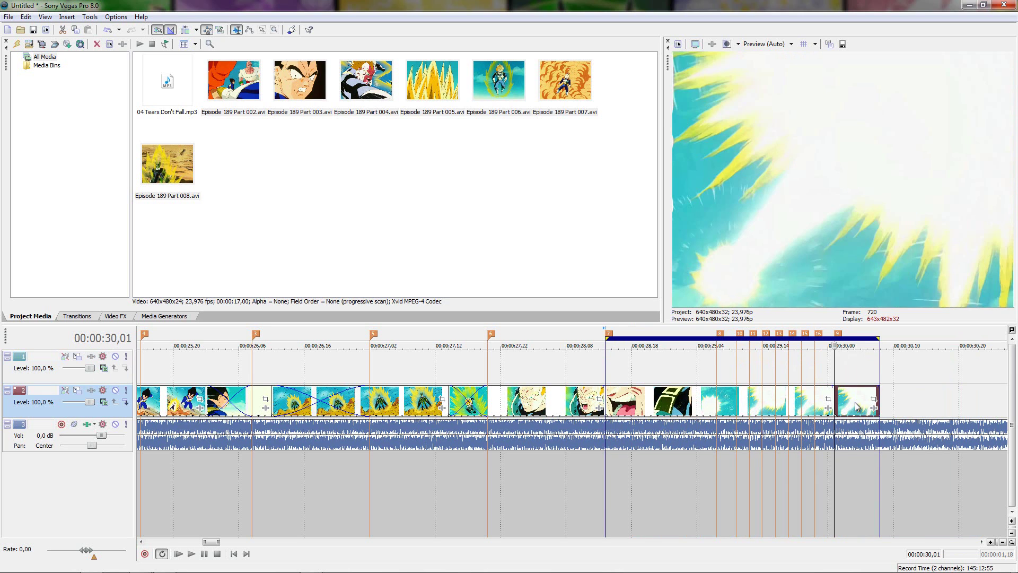
key(Delete)
Play the range from 00:00:27,10 to 00:00:30,10 repeatedly to check the timing of the screaming and energy-blast shots.
drag(893, 383, 421, 379)
key(space)
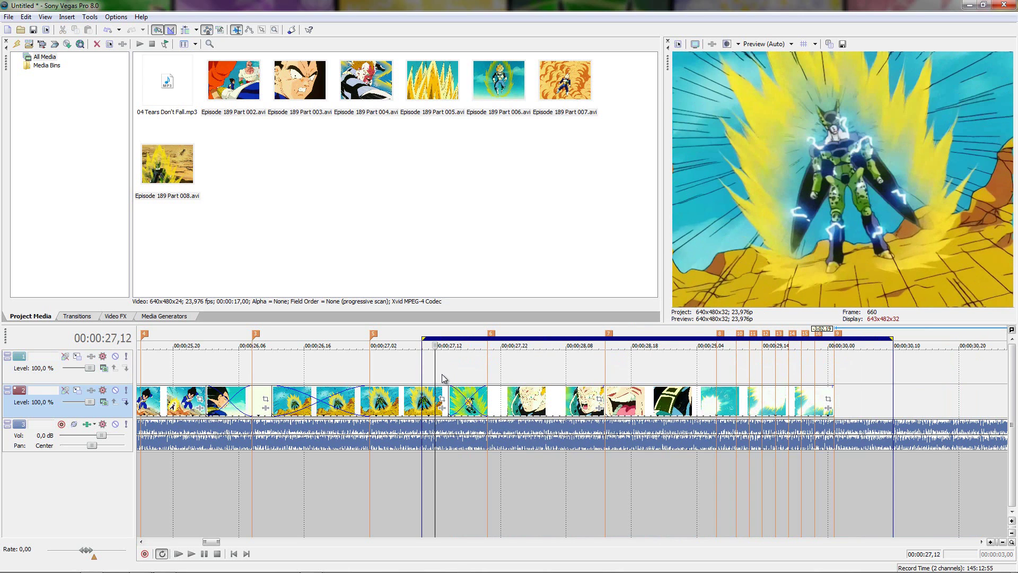
key(space)
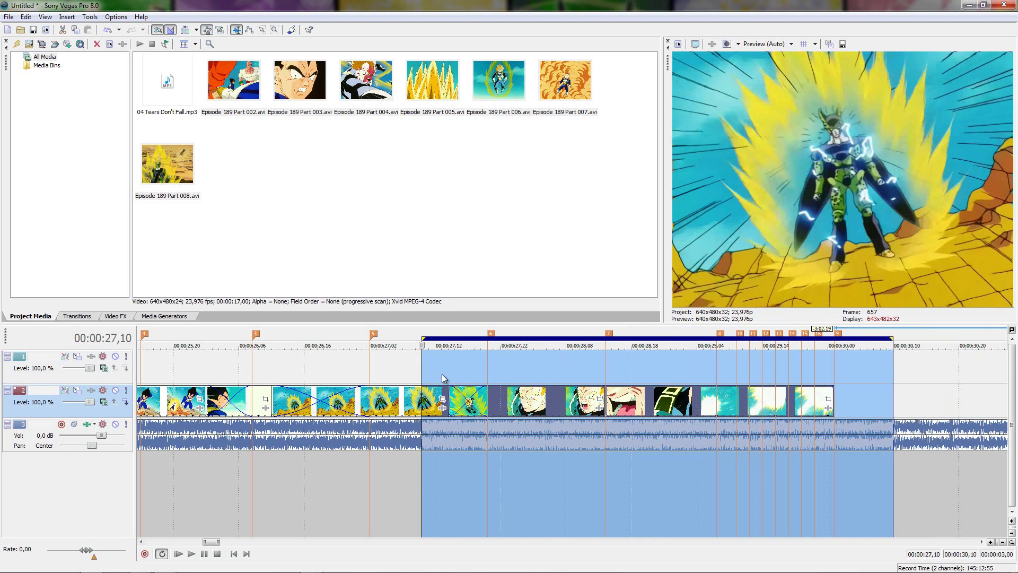
key(space)
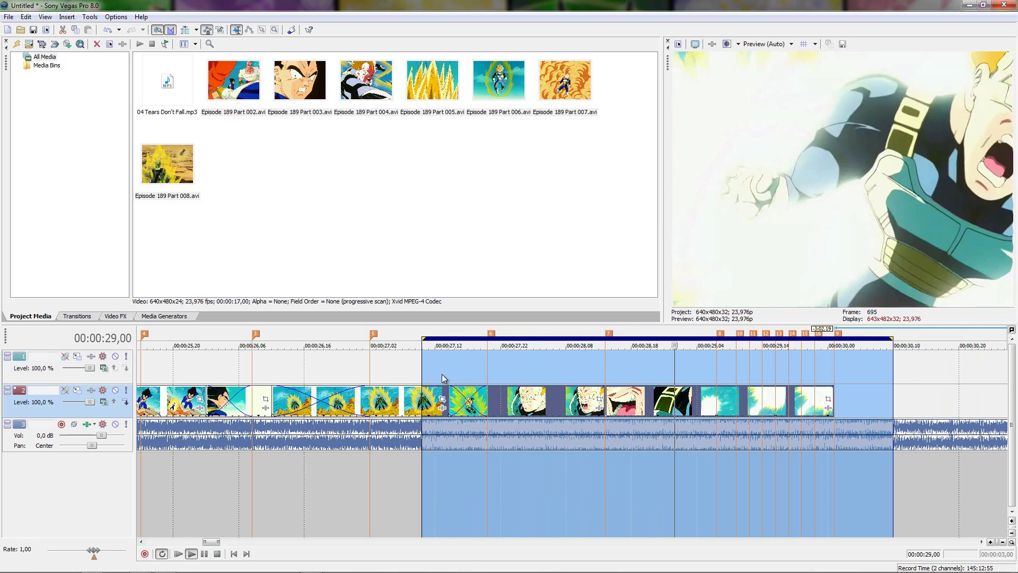
key(space)
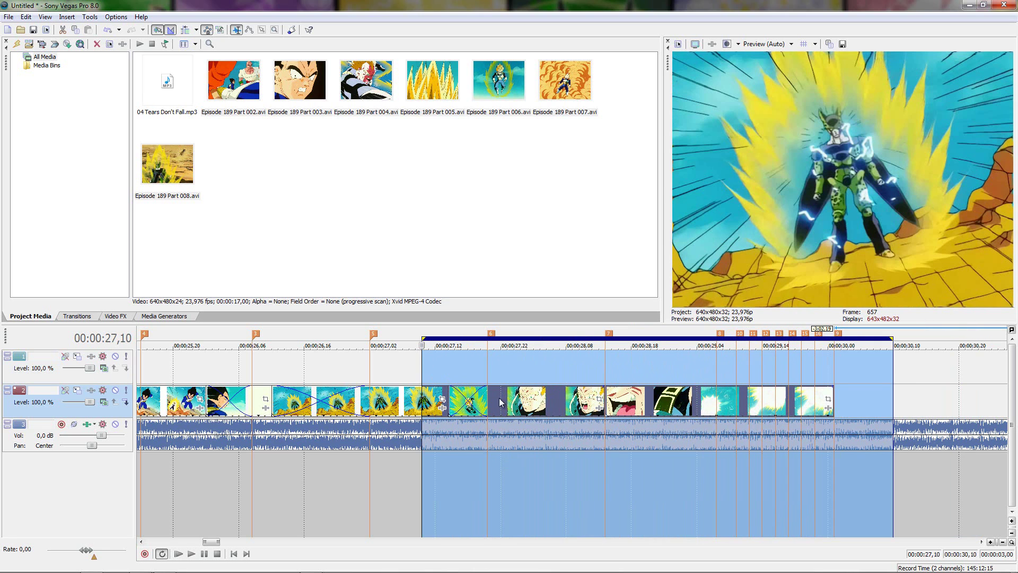
key(space)
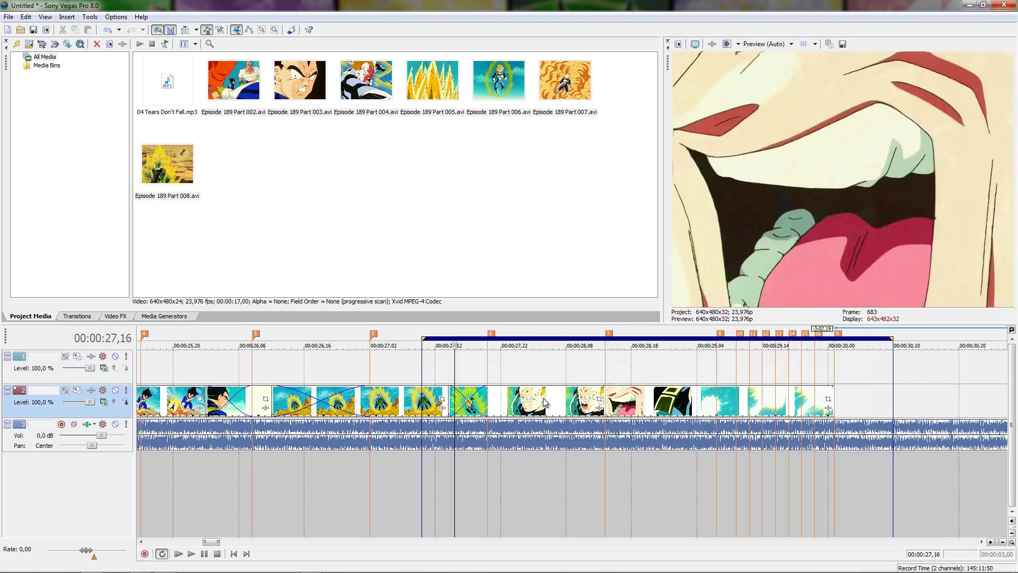
key(space)
key(space)
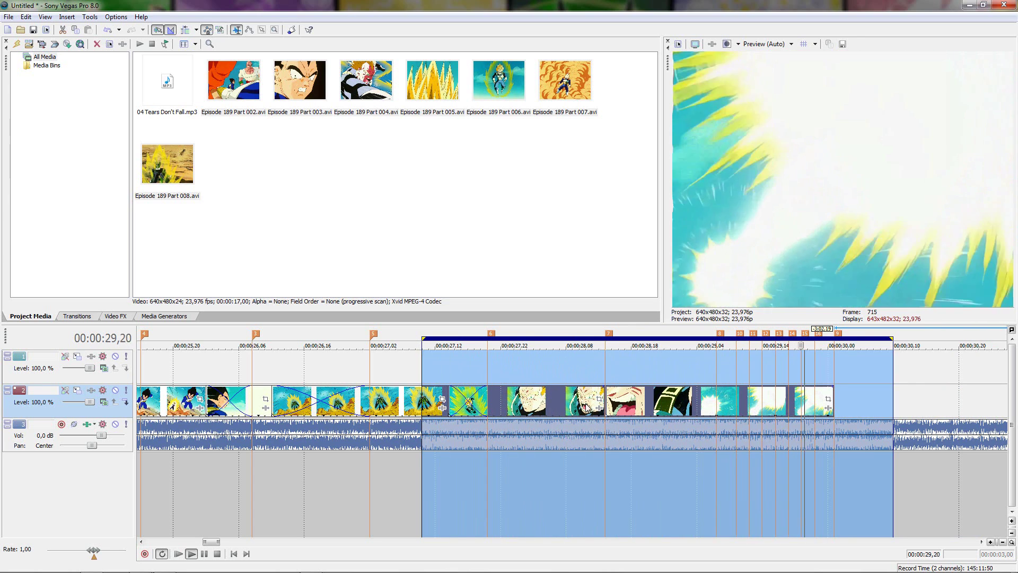
Select the whole edited sequence up to just behind its last clip and play it.
key(space)
scroll(701, 405, down, 4)
drag(676, 370, 383, 380)
key(space)
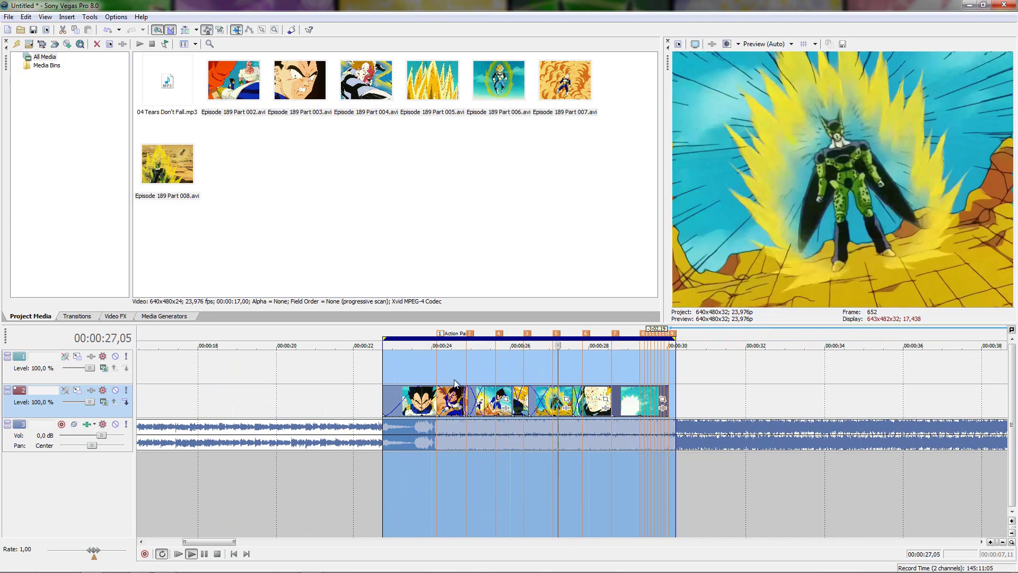
Fit the selected range to the edited clips, from 00:00:22,18 to 00:00:30,01, and play it through.
key(space)
drag(669, 375, 384, 371)
click(445, 370)
key(space)
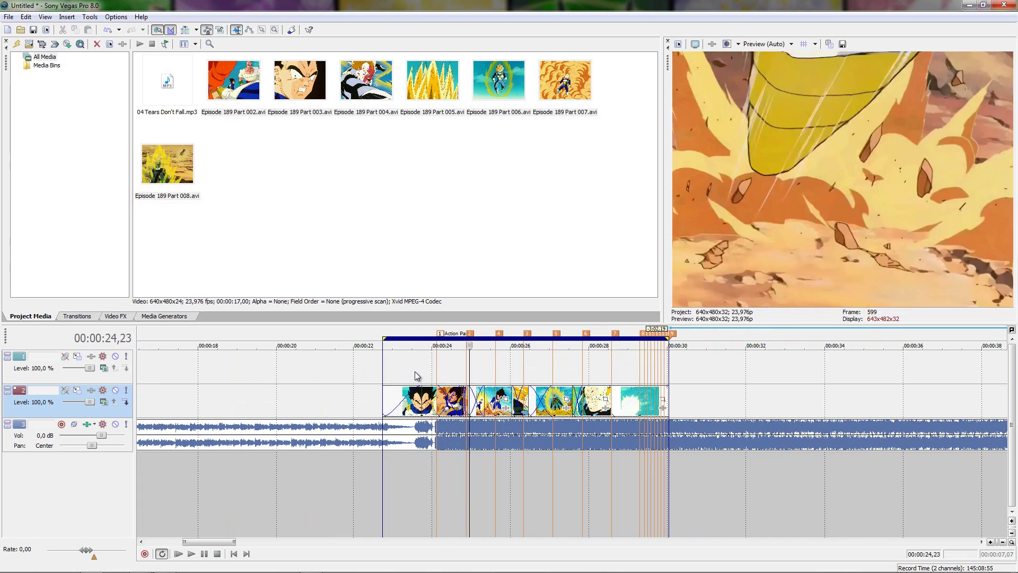
key(o)
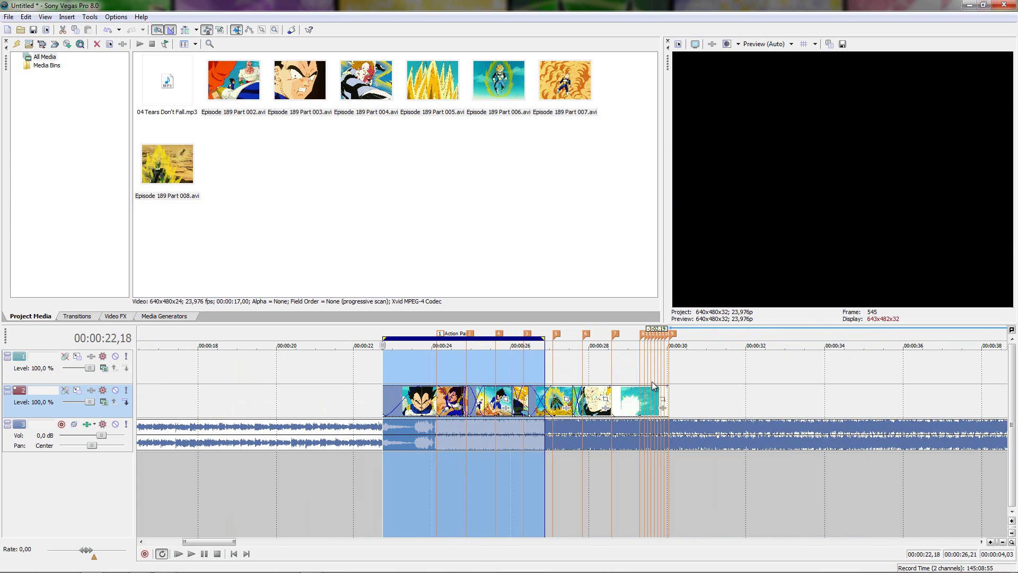
drag(545, 369, 670, 374)
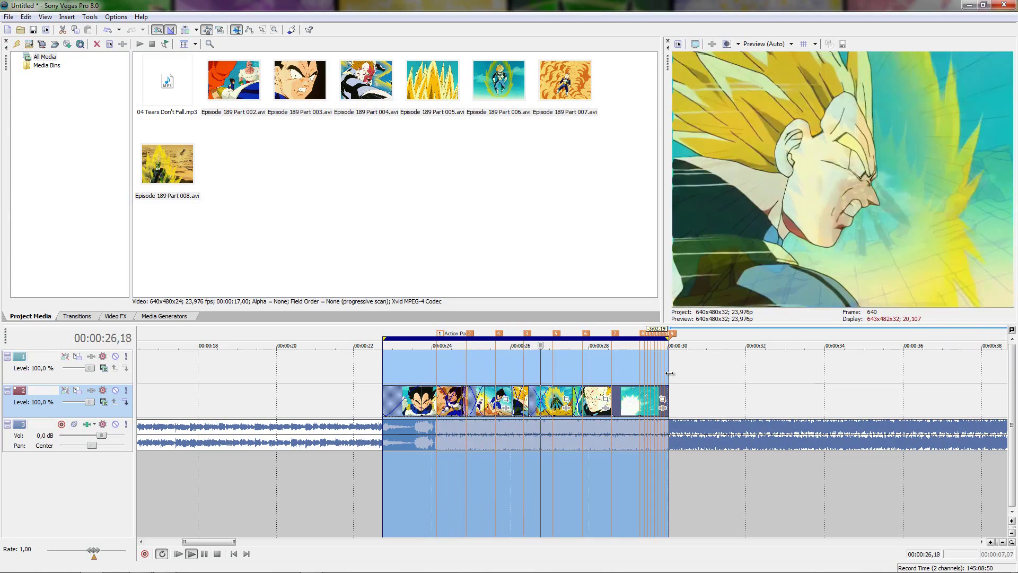
scroll(720, 371, up, 2)
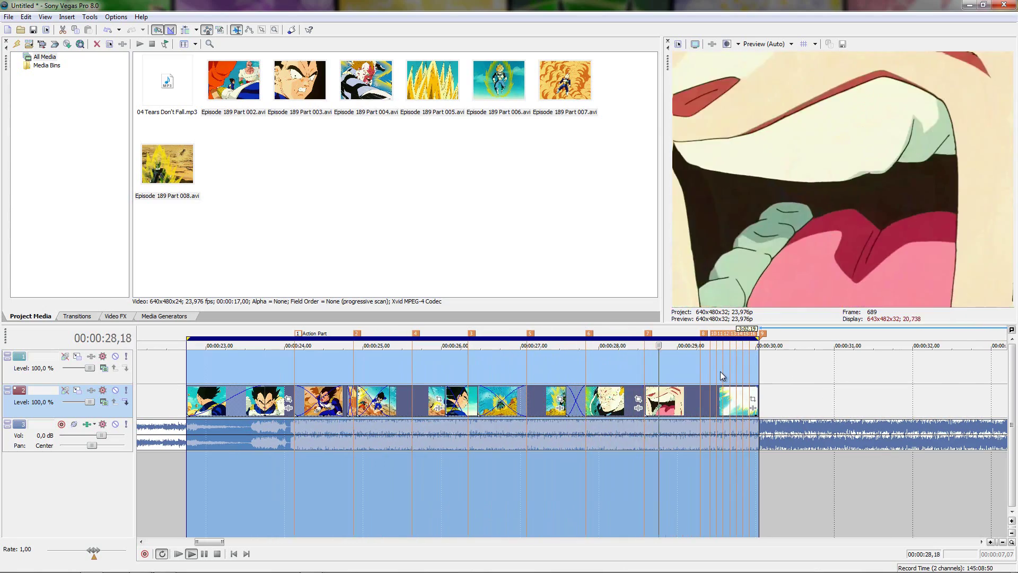
scroll(670, 389, down, 2)
scroll(602, 408, down, 2)
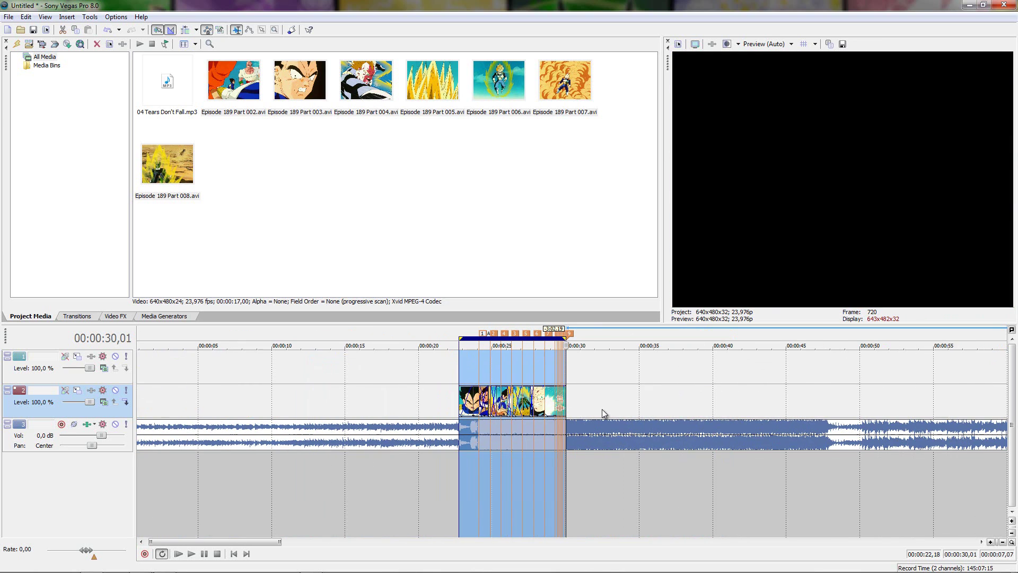
Examine the edited sequence on the timeline, checking the opening shots and the energy blast at 00:00:29,14.
scroll(602, 409, up, 3)
scroll(573, 375, up, 1)
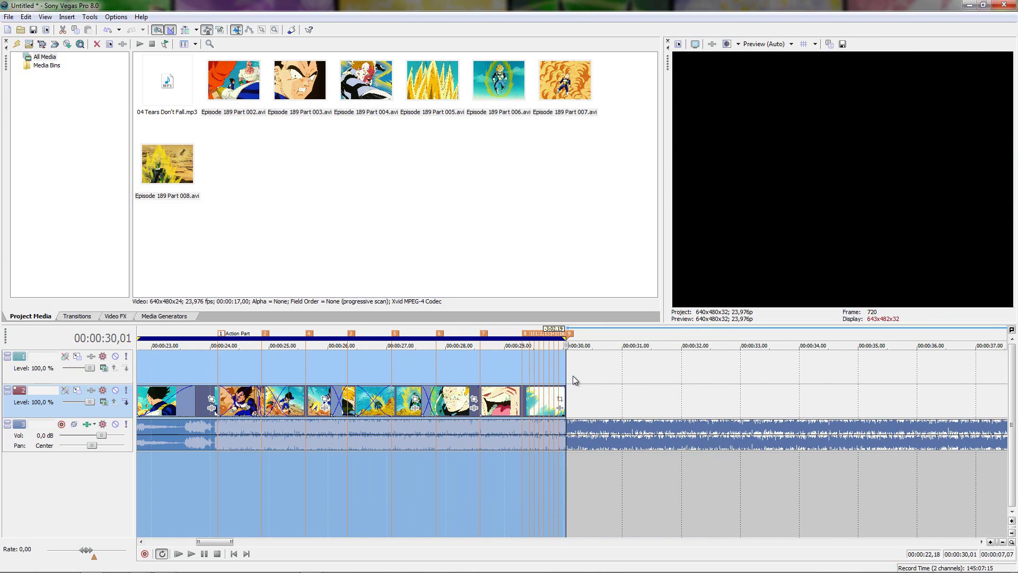
scroll(572, 375, down, 3)
scroll(566, 373, up, 4)
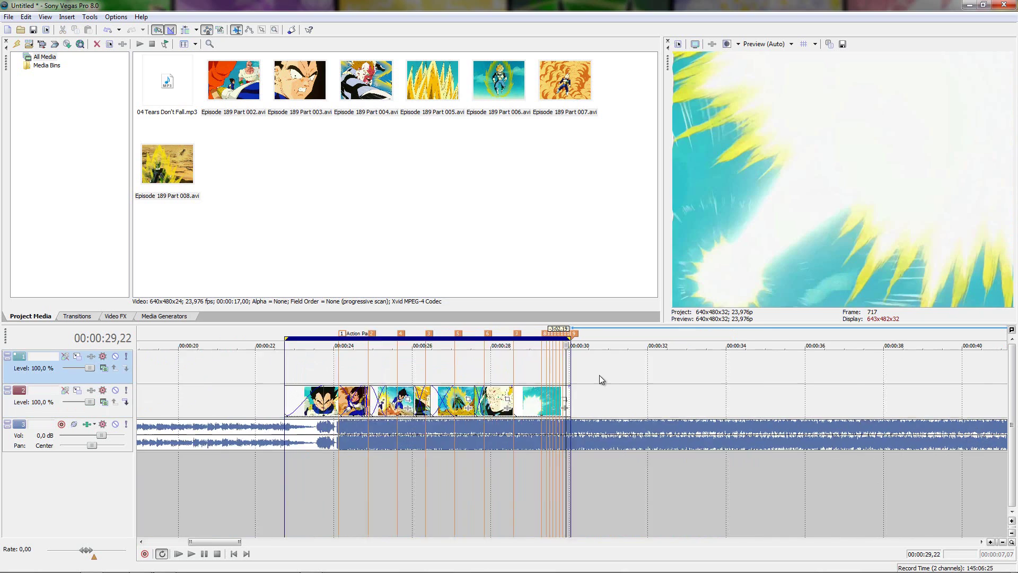
scroll(580, 377, down, 2)
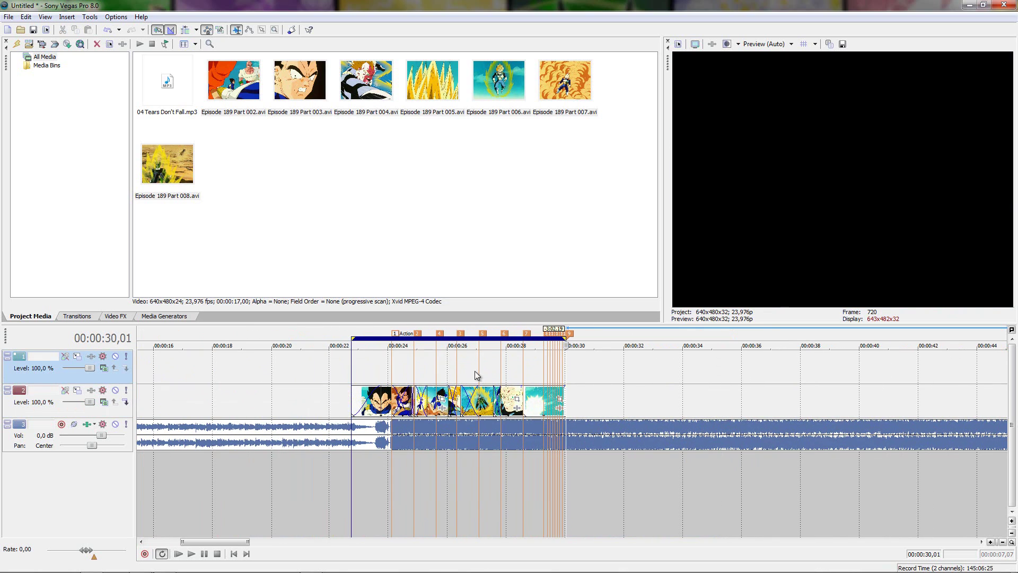
click(381, 368)
scroll(619, 383, up, 2)
scroll(940, 377, down, 1)
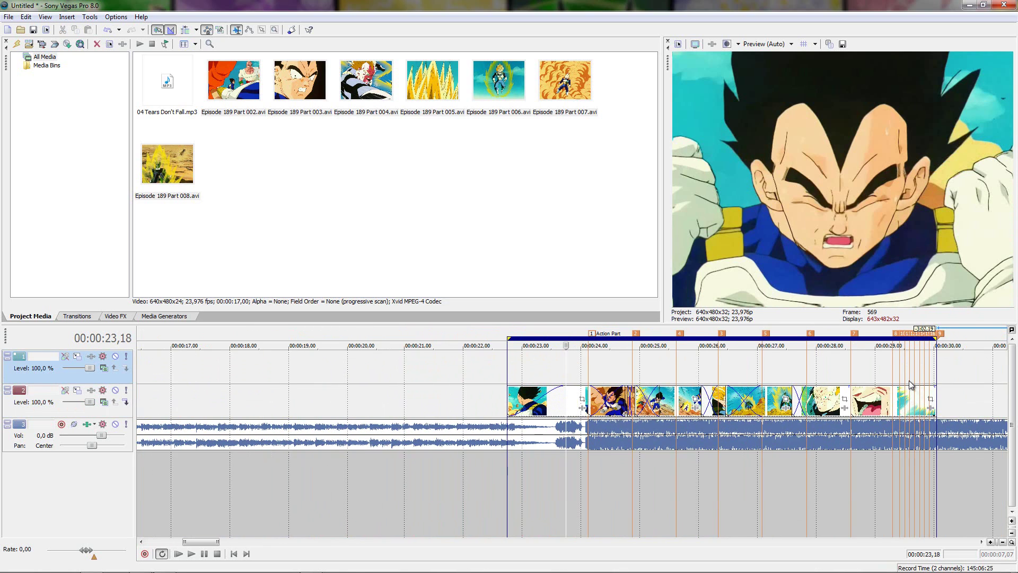
click(908, 380)
scroll(908, 380, up, 3)
click(513, 371)
click(566, 393)
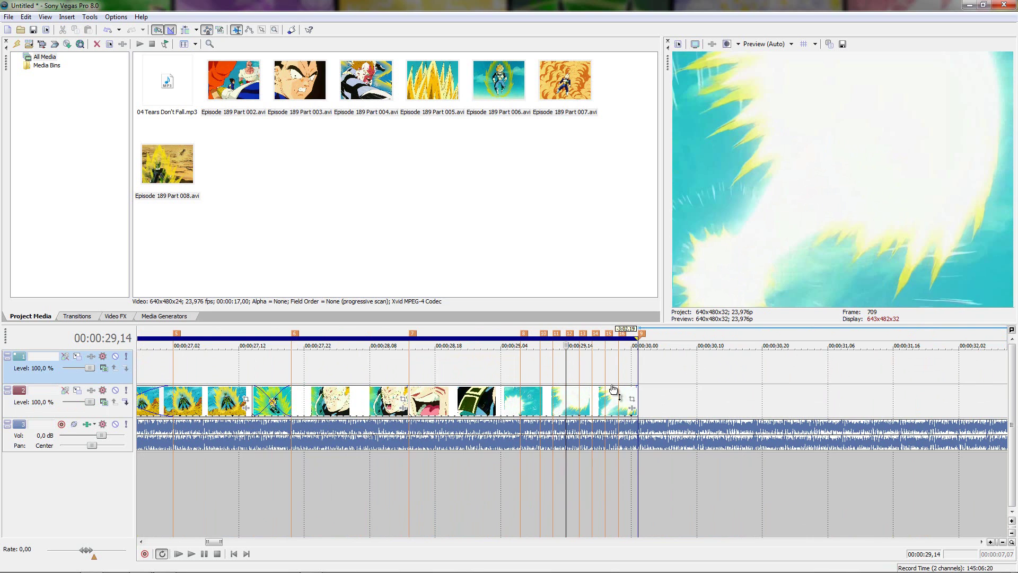
Delete the leftover Episode 189 clips parked far behind the edited sequence on the second track.
scroll(610, 395, down, 6)
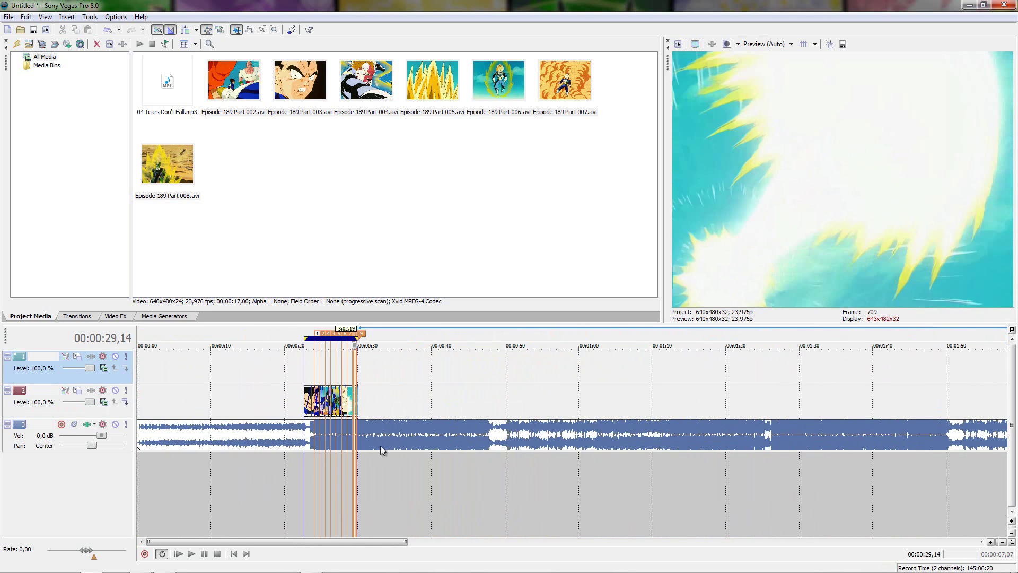
scroll(408, 437, down, 3)
click(579, 393)
scroll(575, 397, down, 2)
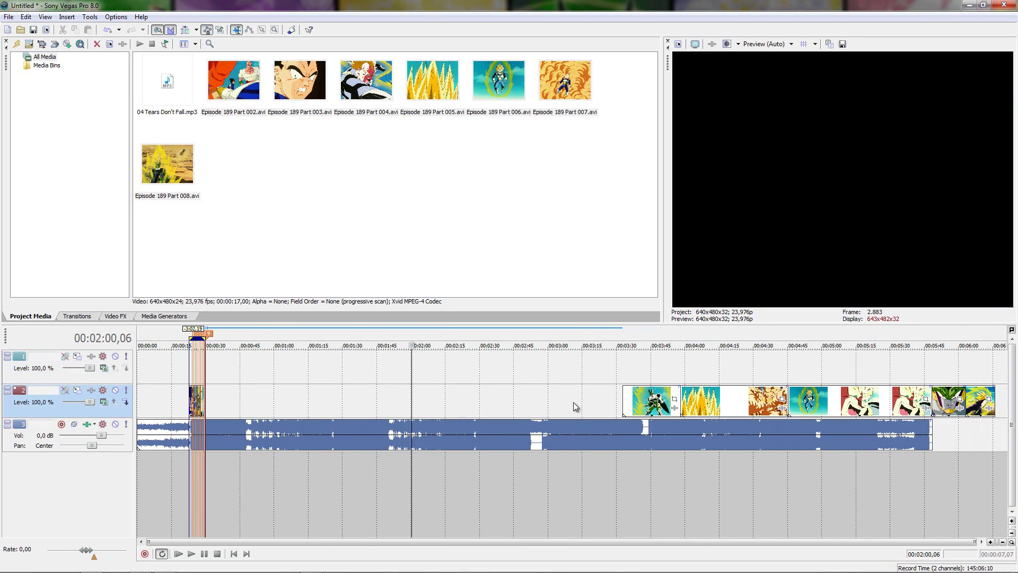
click(636, 403)
shift+click(980, 399)
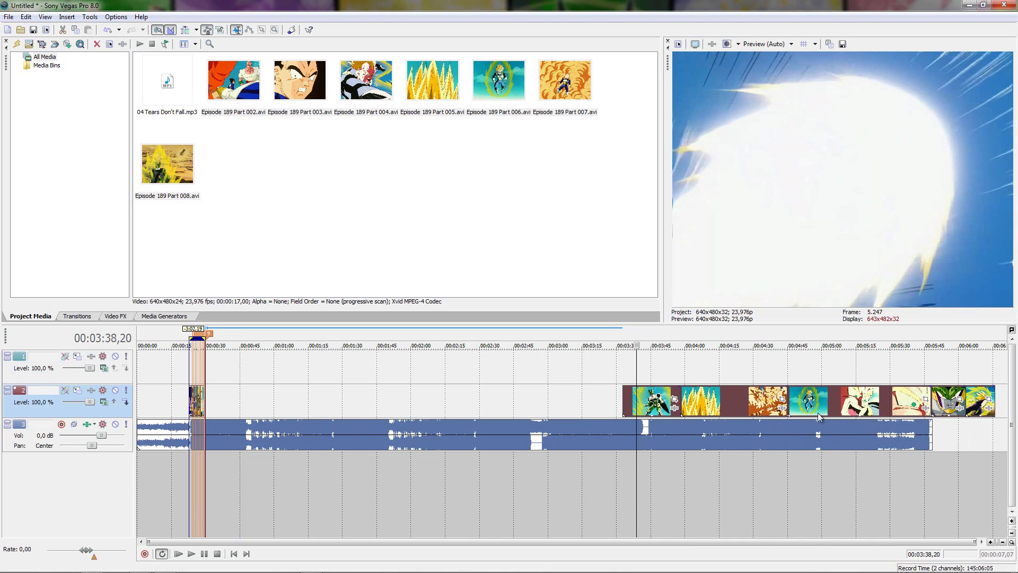
key(Delete)
Set the selected range around the edited sequence from 00:00:21,14 to 00:00:31,13 and place the cursor at 00:00:23,12.
double_click(494, 397)
scroll(493, 397, up, 5)
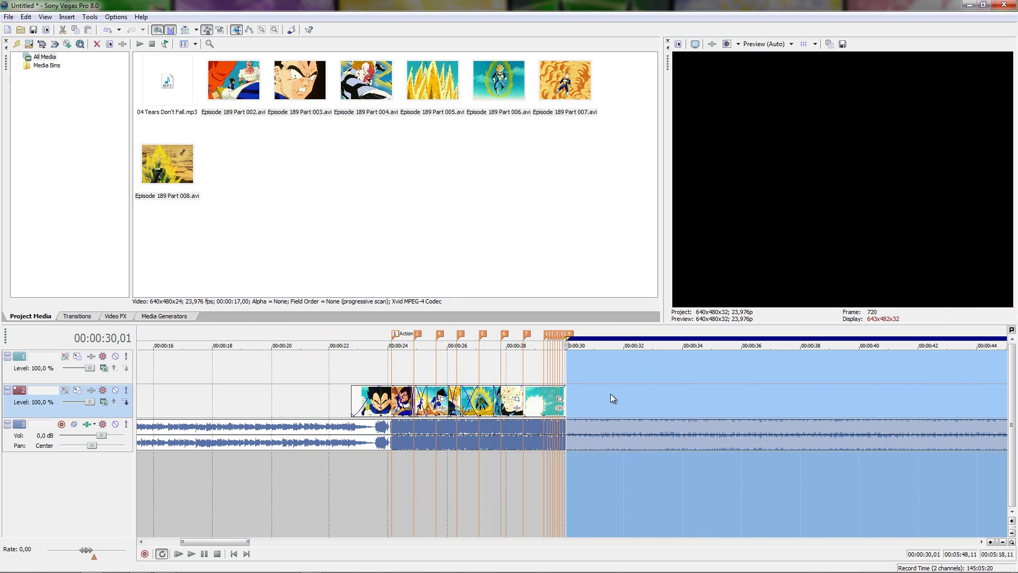
drag(612, 398, 317, 404)
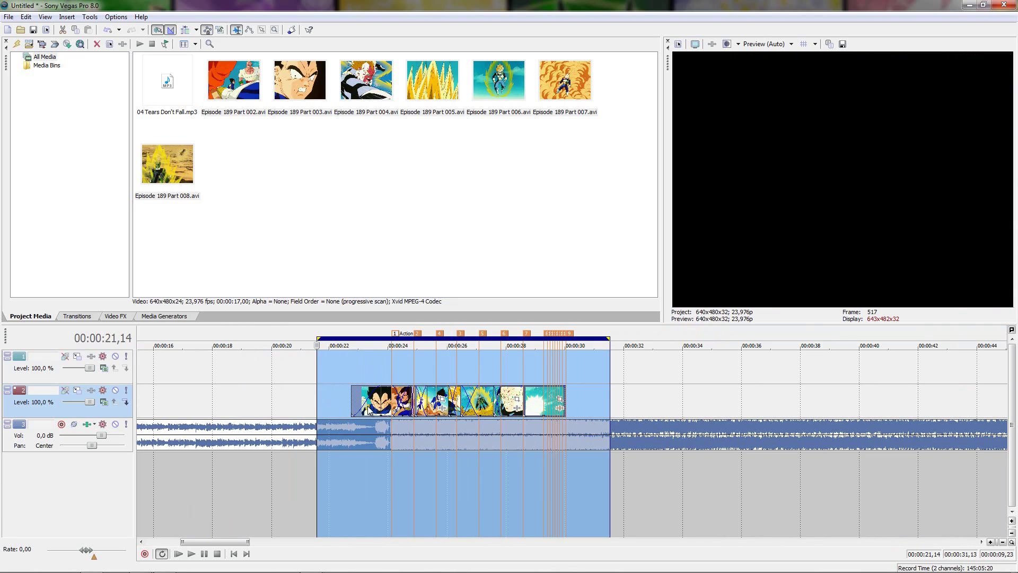
click(374, 372)
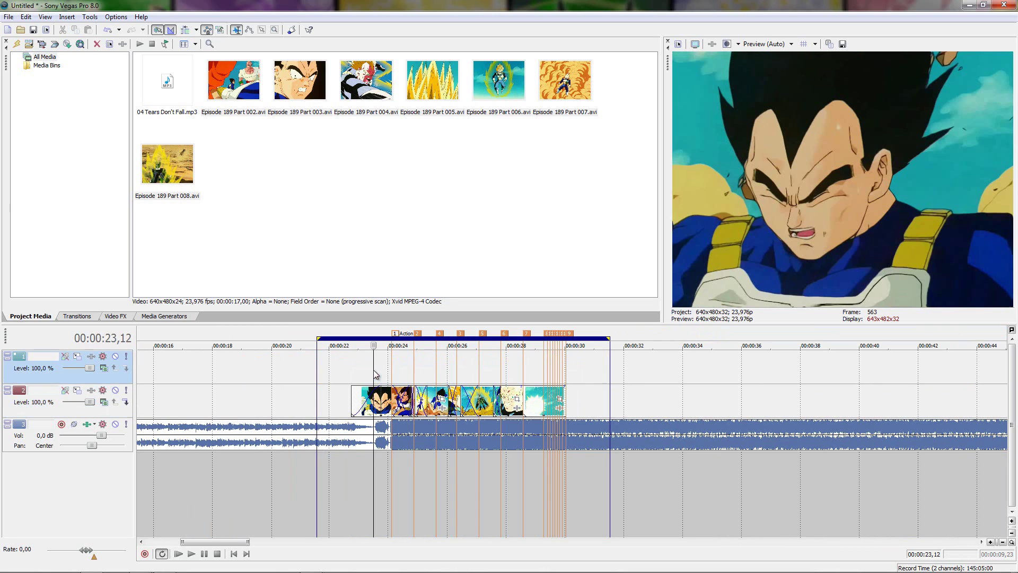